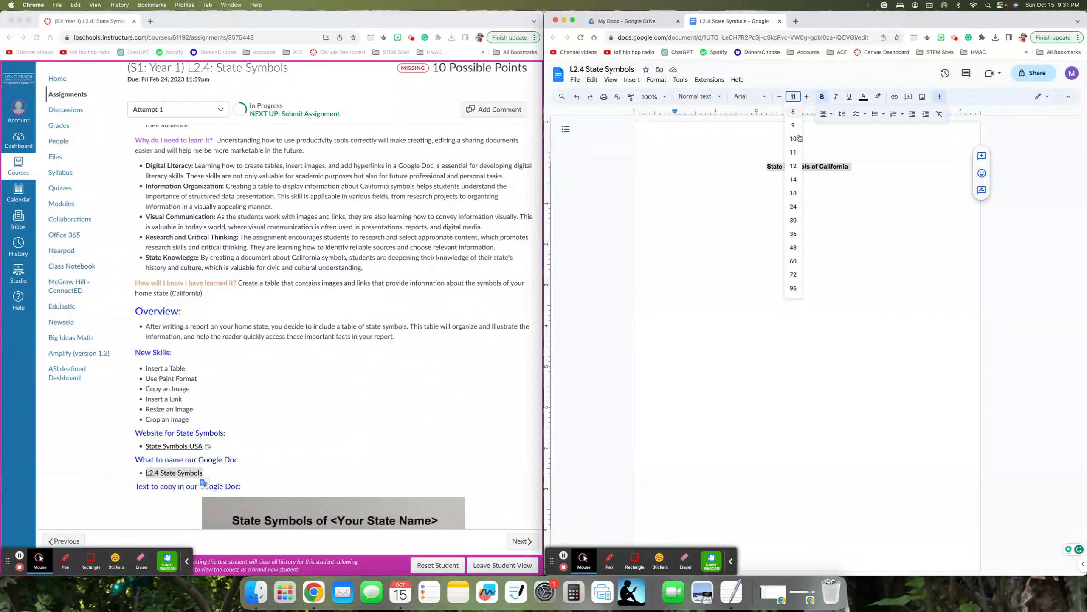
Step: Set the title "State Symbols of California" to 24 pt and start a new line below it with its formatting cleared
{"action": "left_click", "coordinate": [794, 207]}
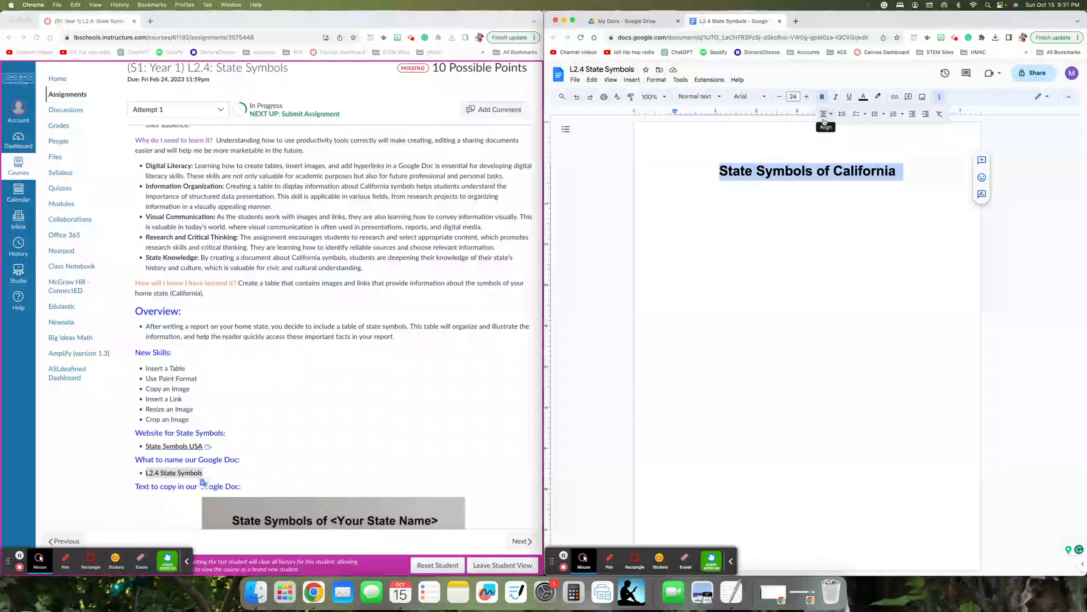
{"action": "left_click", "coordinate": [916, 171]}
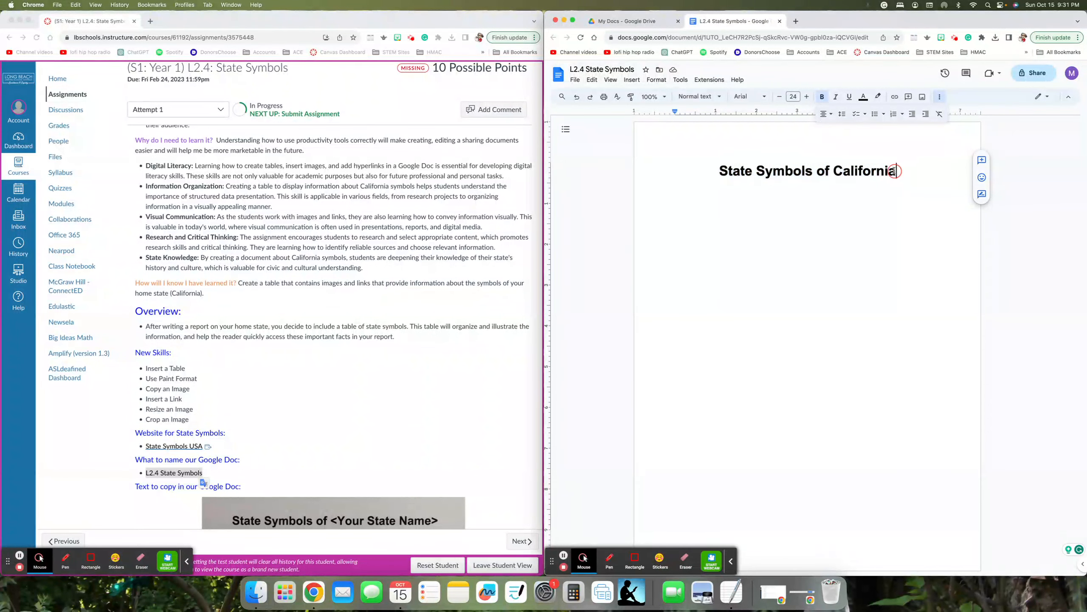
{"action": "key", "text": "Return"}
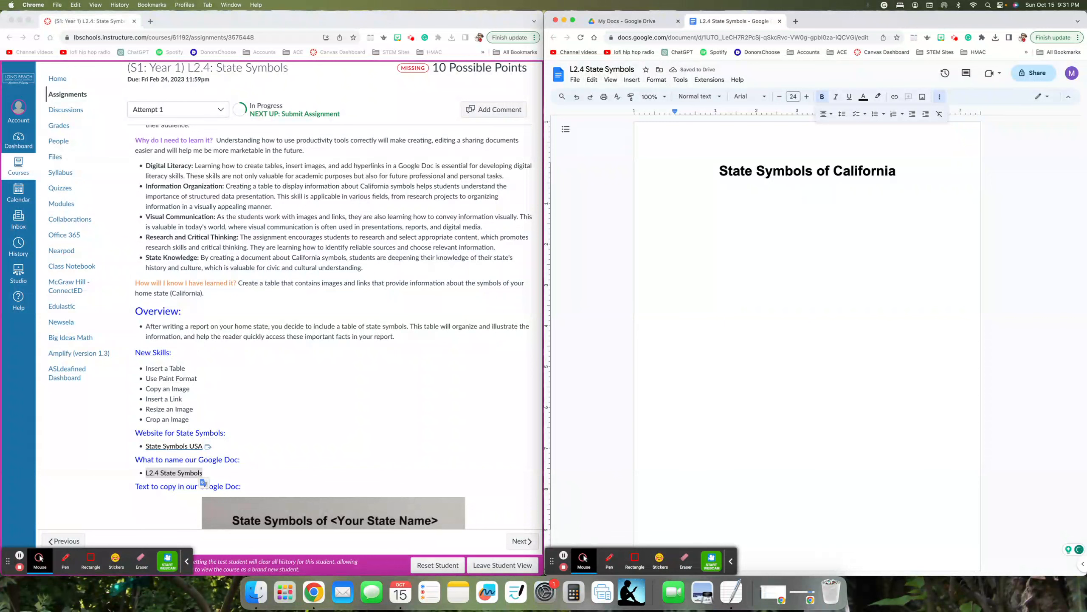
{"action": "left_click", "coordinate": [941, 115]}
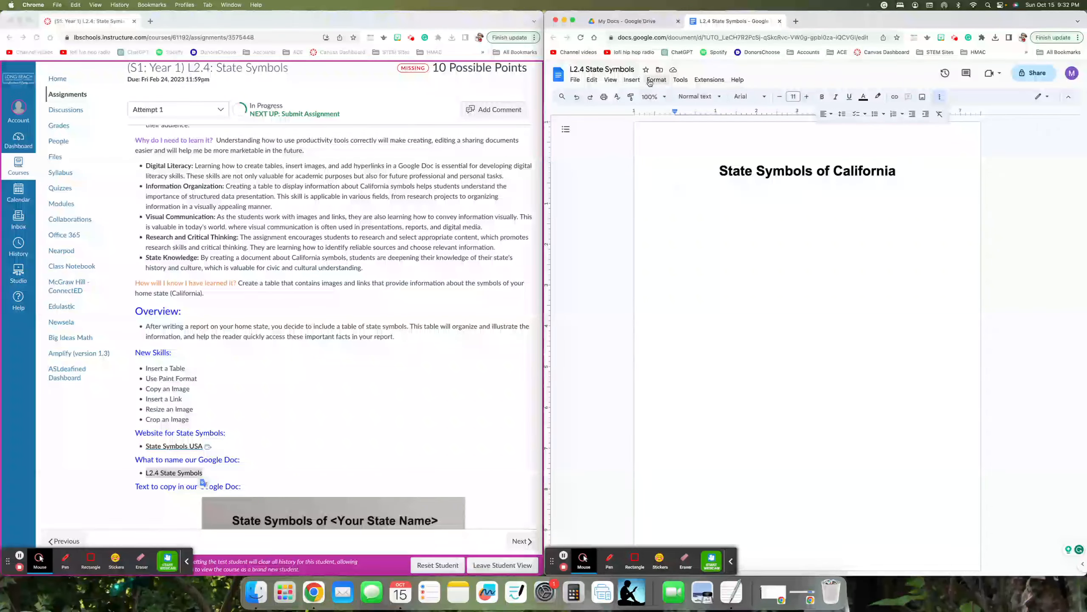
Step: Insert a table with 3 columns and 6 rows below the title, matching the assignment's sample table
{"action": "left_click", "coordinate": [631, 80]}
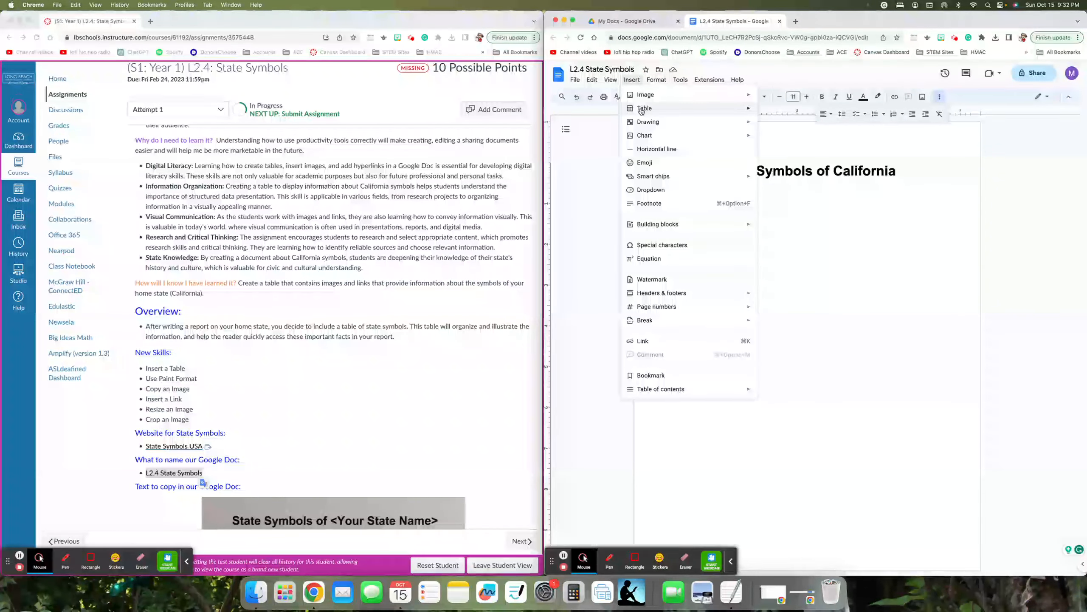
{"action": "mouse_move", "coordinate": [641, 111]}
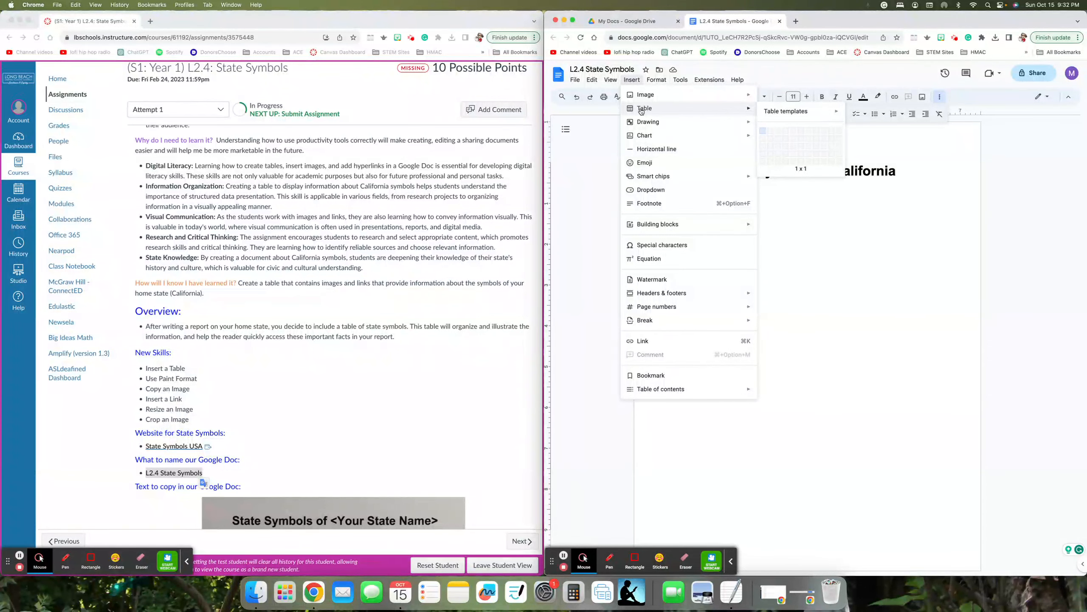
{"action": "scroll", "coordinate": [372, 287], "scroll_direction": "down", "scroll_amount": 5}
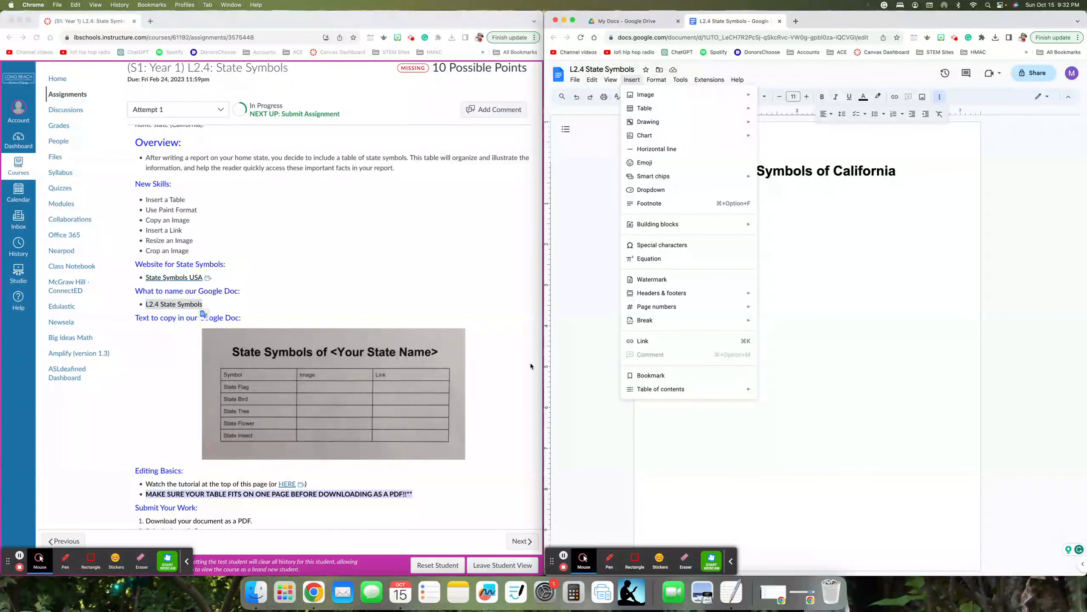
{"action": "mouse_move", "coordinate": [700, 109]}
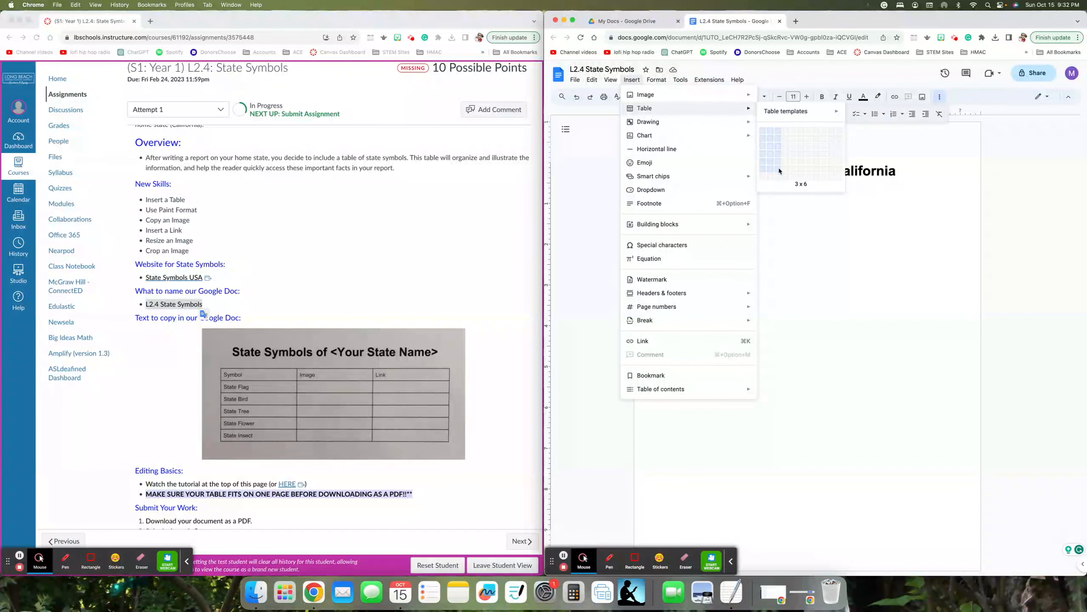
{"action": "left_click", "coordinate": [778, 167]}
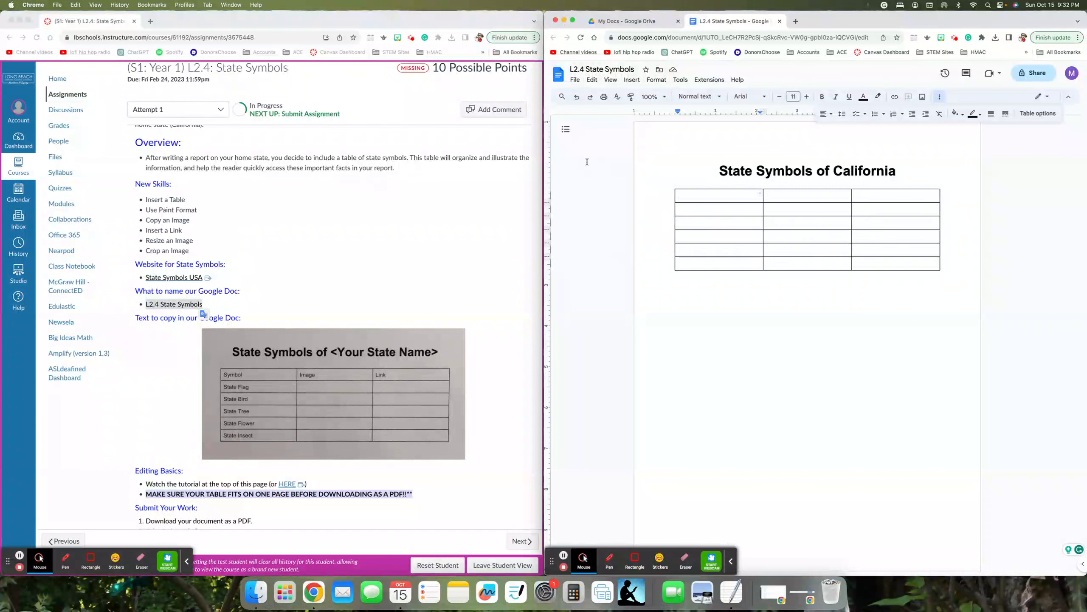
Step: Fill the table's first row with the column headings Symbol, Image and Link
{"action": "key", "text": "Tab"}
{"action": "key", "text": "Tab"}
{"action": "left_click", "coordinate": [695, 196]}
{"action": "type", "text": "Symbol"}
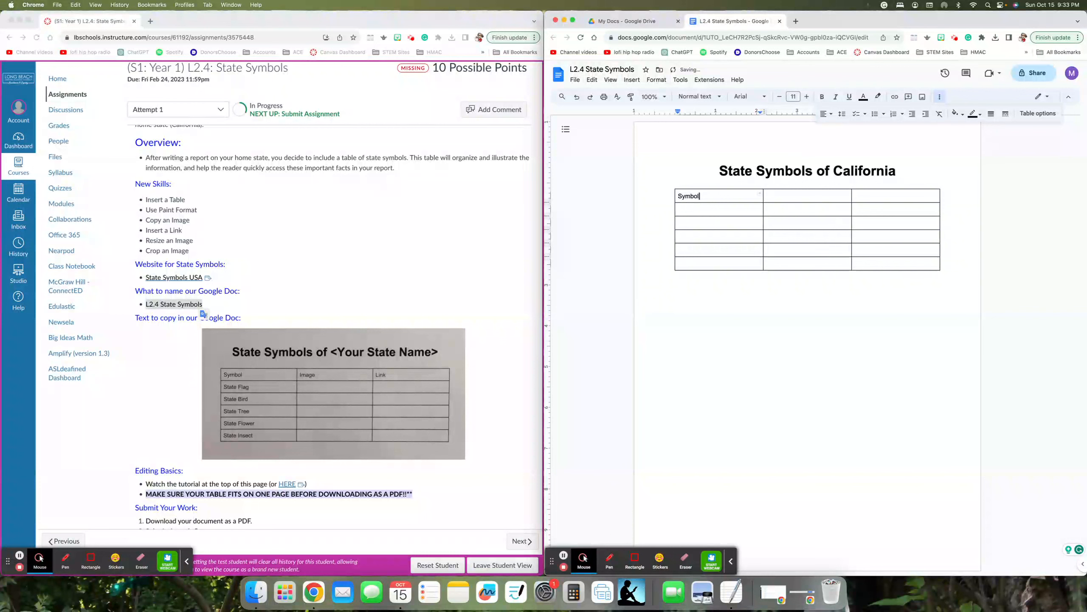
{"action": "key", "text": "Tab"}
{"action": "type", "text": "Image"}
{"action": "key", "text": "Tab"}
{"action": "type", "text": "Link"}
Step: Enter State Flag, State Bird, State Tree, State Flower and State Insect down the first column under Symbol
{"action": "left_click", "coordinate": [761, 209]}
{"action": "type", "text": "State Flag State Bird State Tree State Flower State Insect"}
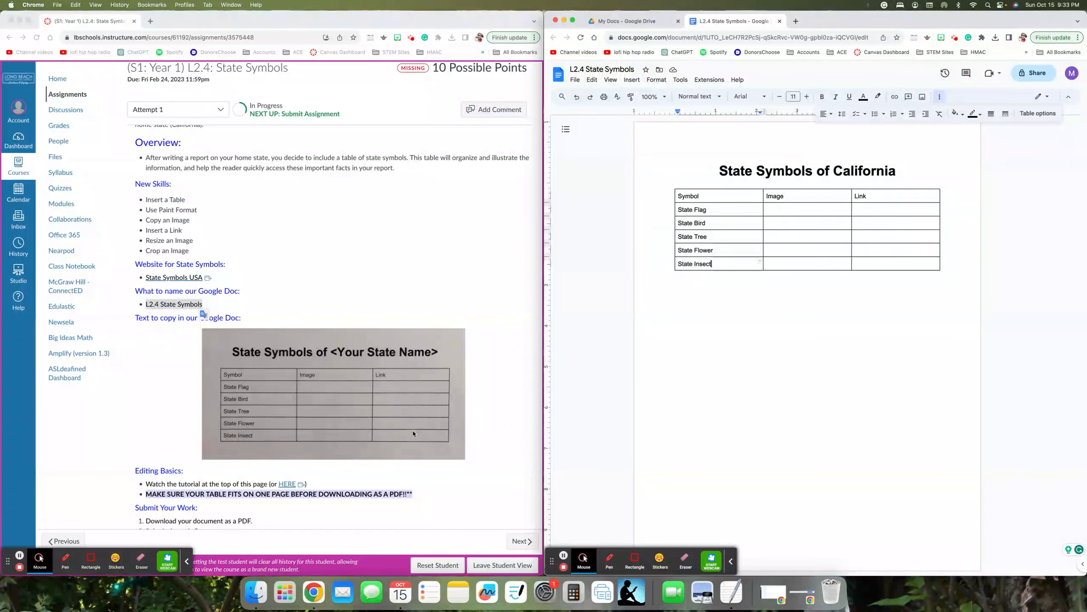
{"action": "scroll", "coordinate": [371, 307], "scroll_direction": "up", "scroll_amount": 1}
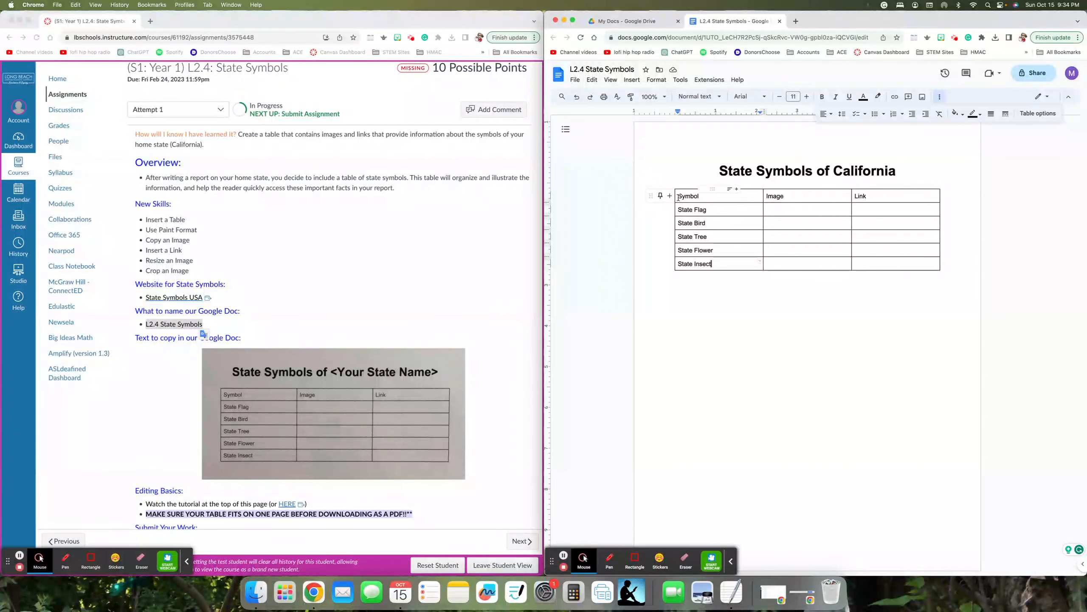
Step: Center the three column headings in the table's first row
{"action": "left_click_drag", "start_coordinate": [678, 197], "coordinate": [899, 191]}
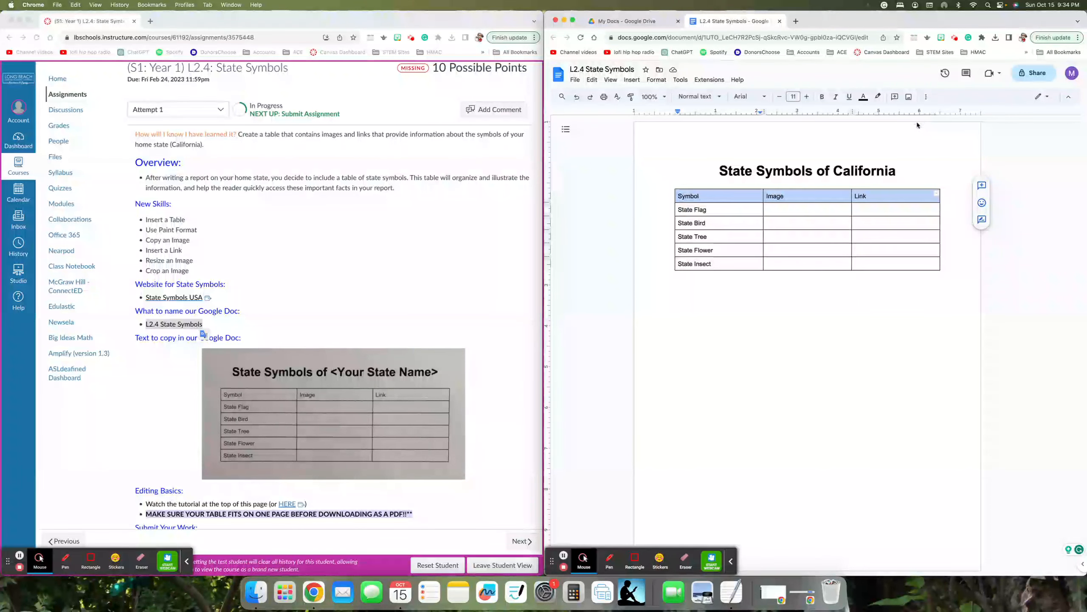
{"action": "left_click", "coordinate": [926, 97]}
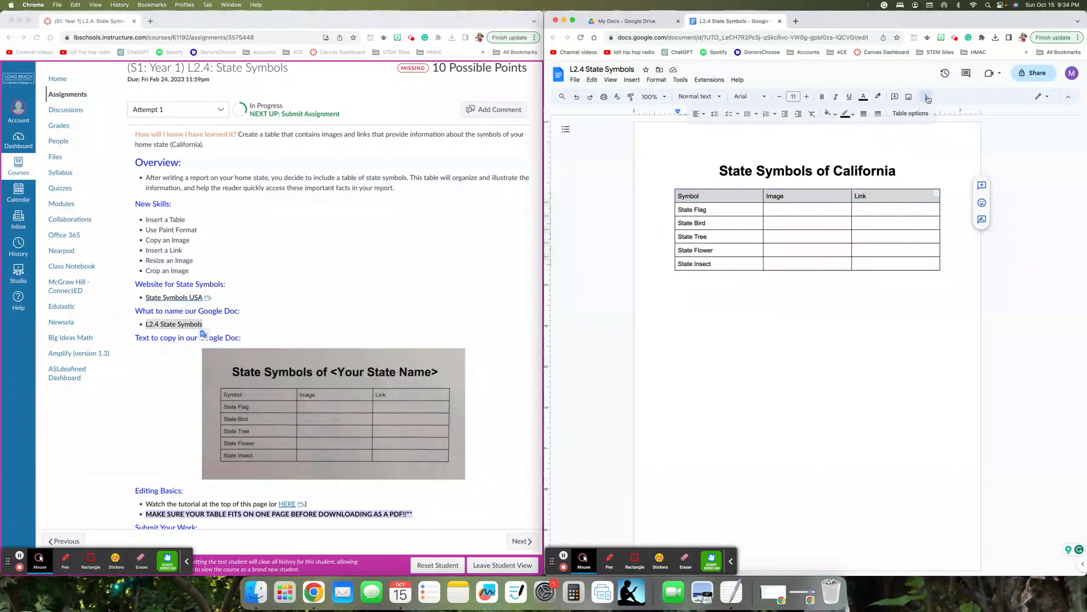
{"action": "left_click", "coordinate": [705, 115]}
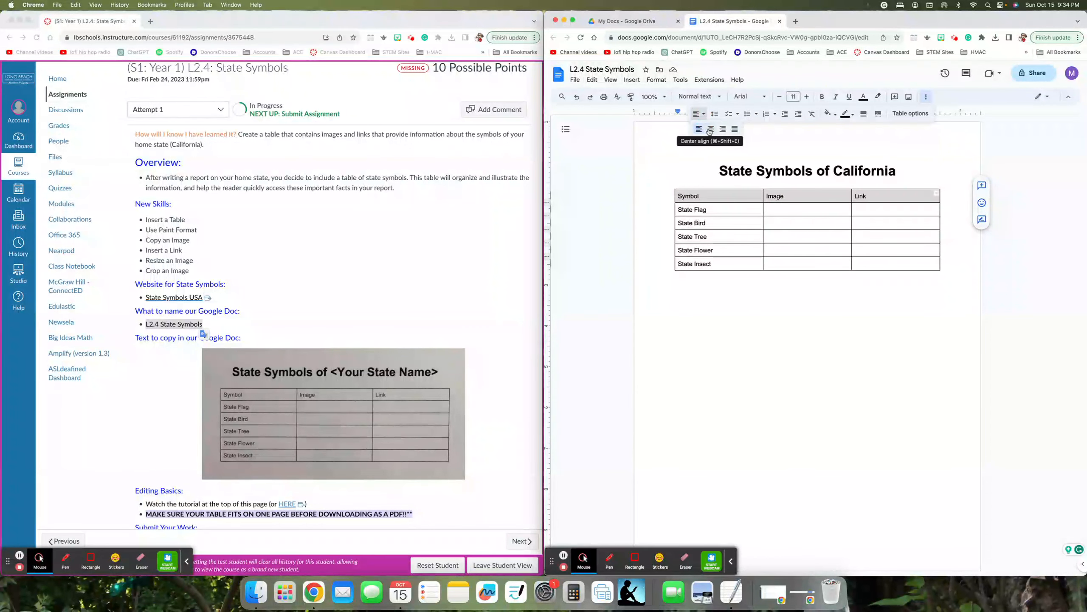
{"action": "left_click", "coordinate": [709, 130]}
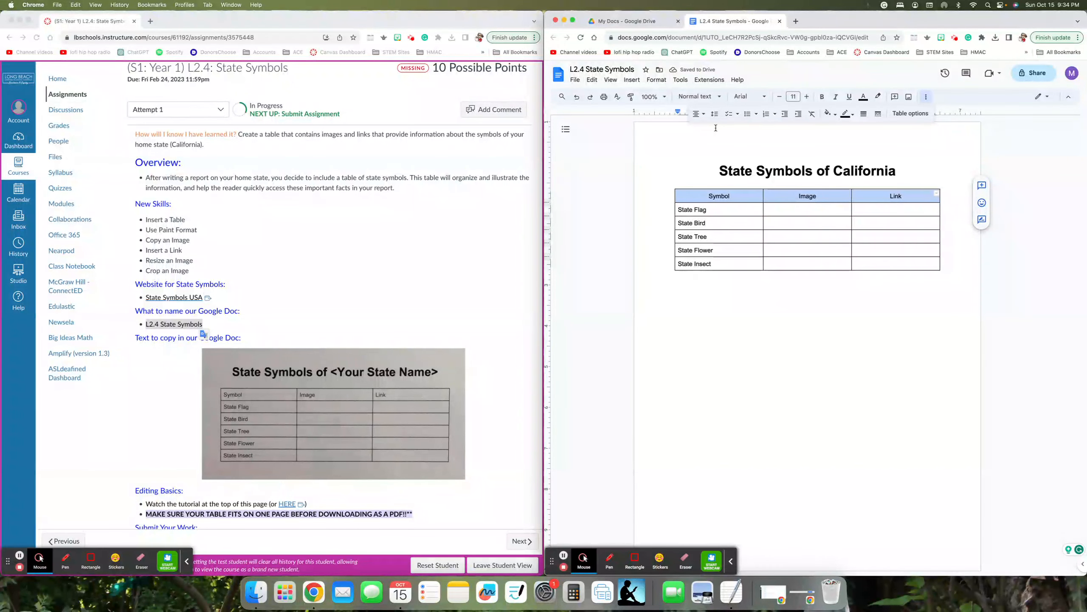
Step: Set the table's heading row to 14 pt bold text
{"action": "left_click", "coordinate": [808, 97]}
{"action": "left_click", "coordinate": [807, 99]}
{"action": "left_click", "coordinate": [808, 98]}
{"action": "left_click", "coordinate": [807, 98]}
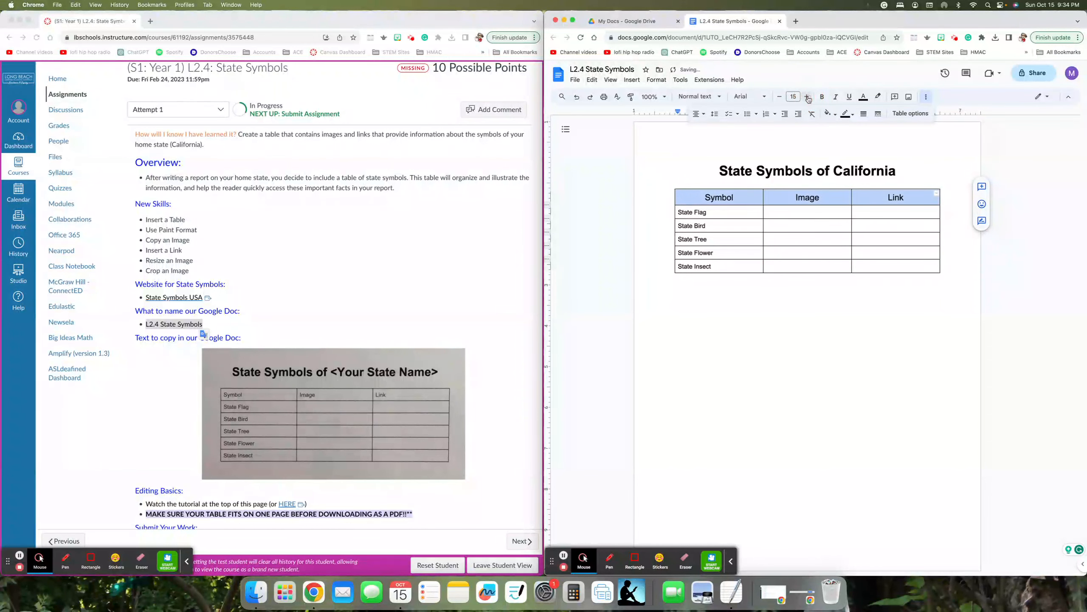
{"action": "left_click", "coordinate": [780, 98]}
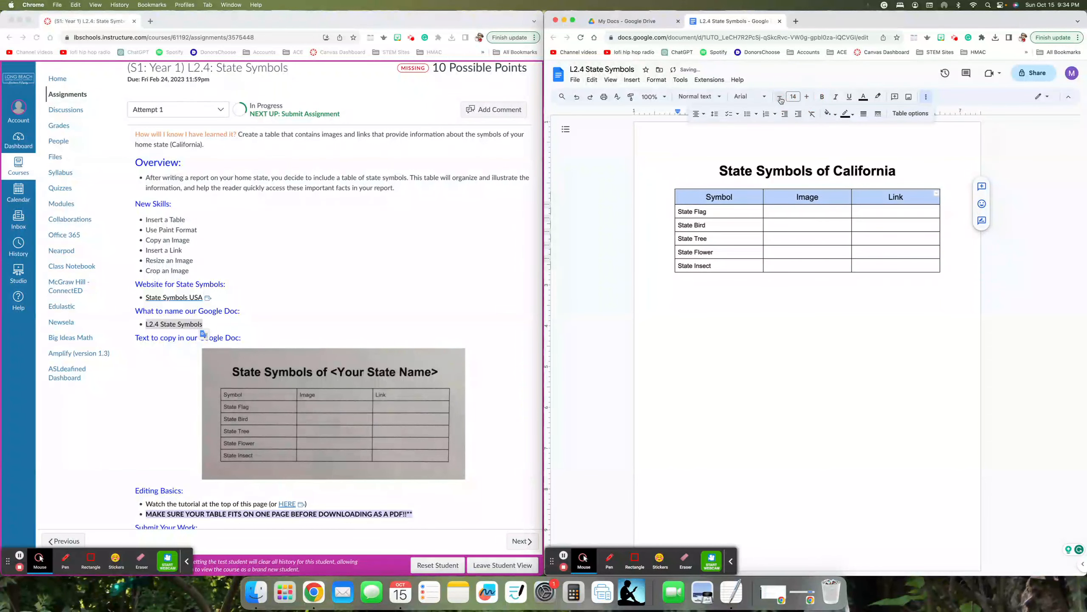
{"action": "left_click", "coordinate": [824, 97]}
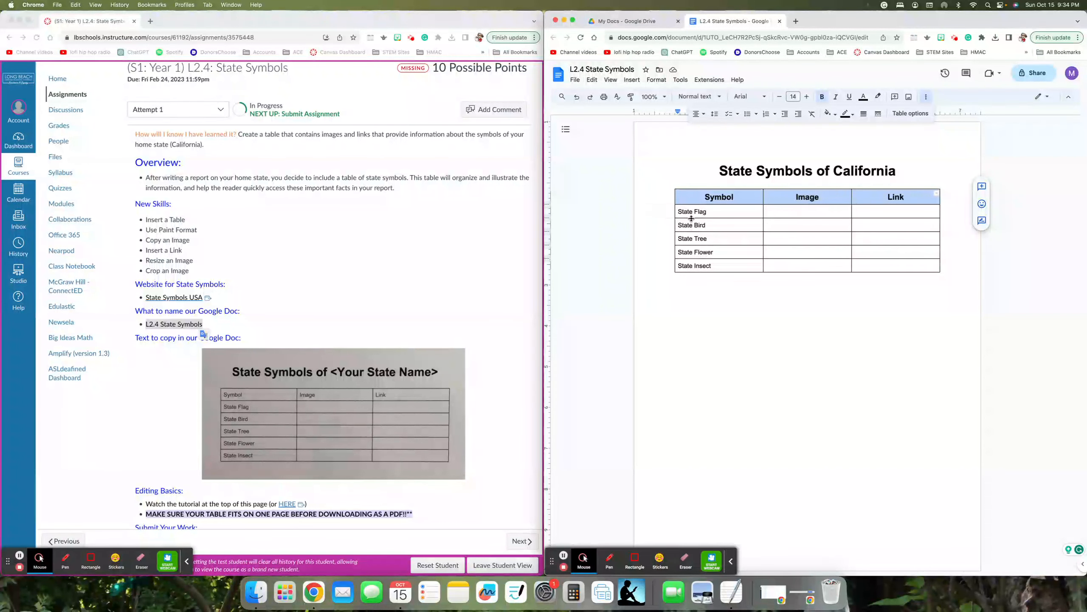
Step: Make the State Flag label in the first column bold
{"action": "left_click_drag", "start_coordinate": [677, 211], "coordinate": [707, 212]}
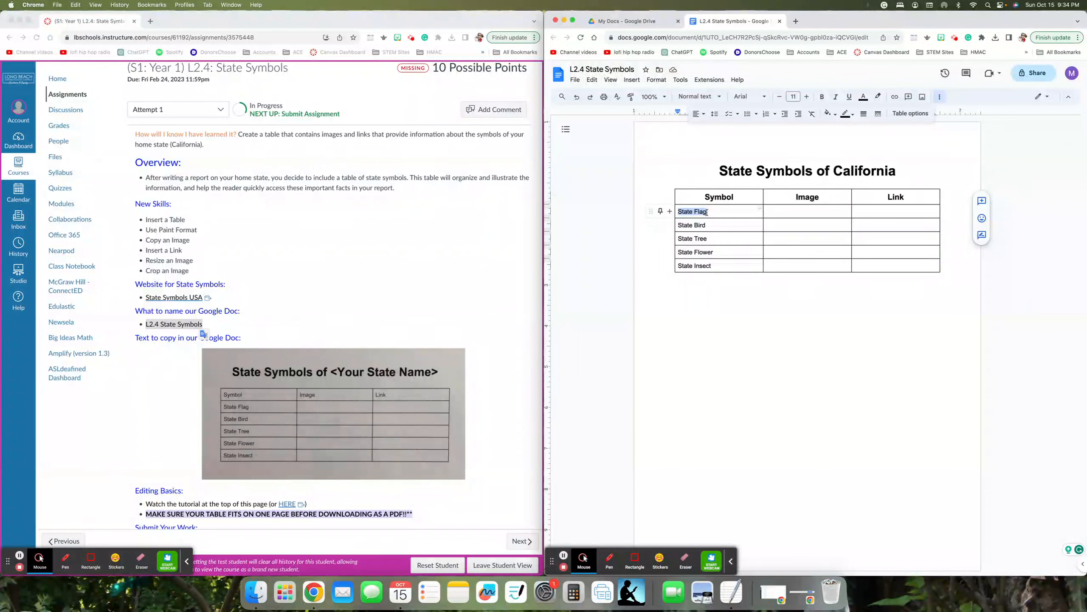
{"action": "key", "text": "cmd+b"}
{"action": "left_click", "coordinate": [631, 101]}
{"action": "mouse_move", "coordinate": [684, 224]}
{"action": "left_mouse_down"}
{"action": "mouse_move", "coordinate": [698, 237]}
{"action": "mouse_move", "coordinate": [701, 268]}
{"action": "left_mouse_up"}
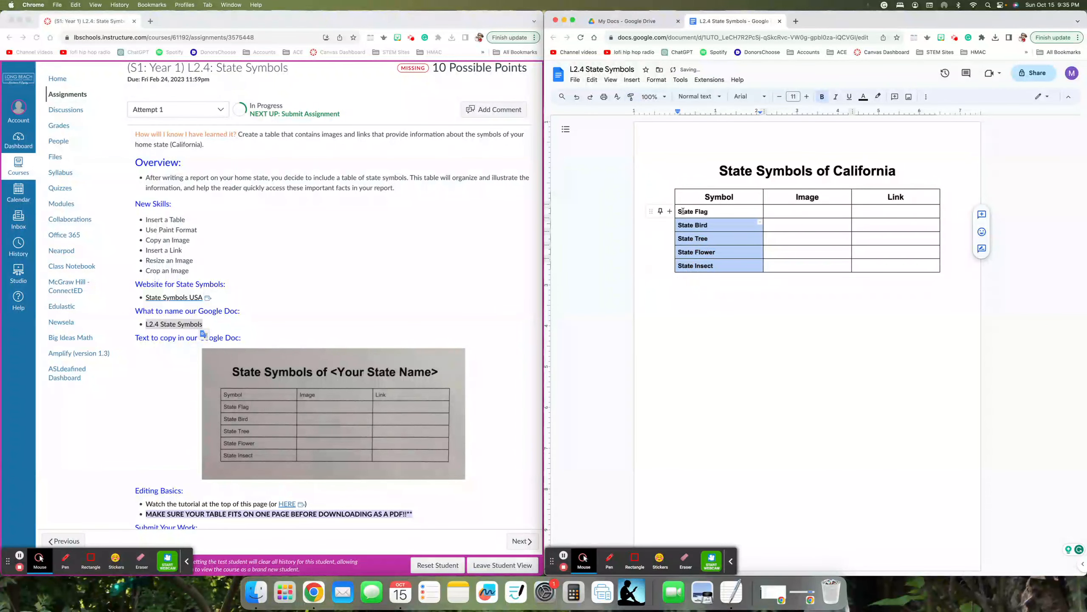
{"action": "key", "text": "super+z"}
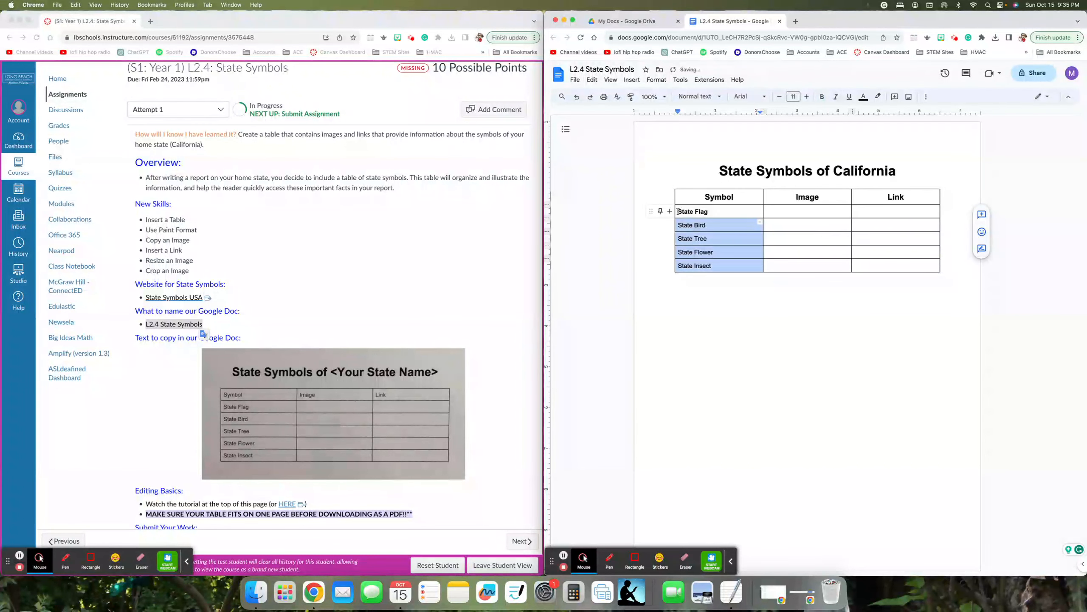
Step: Copy the State Flag label's formatting with Paint format onto the State Bird, State Tree, State Flower and State Insect labels
{"action": "left_click_drag", "start_coordinate": [677, 211], "coordinate": [708, 211]}
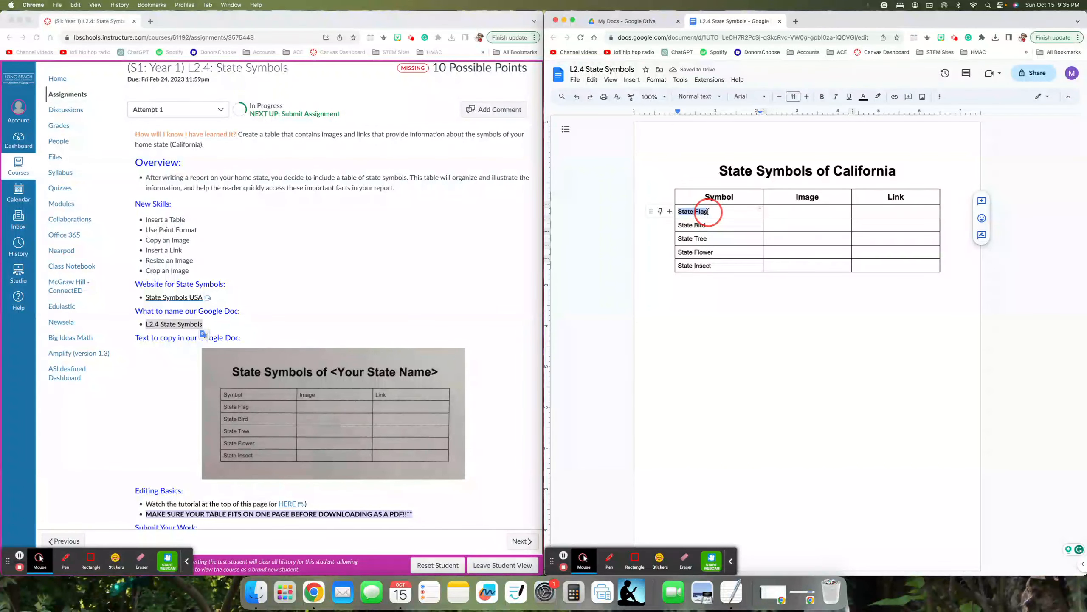
{"action": "left_click", "coordinate": [678, 212]}
{"action": "left_click_drag", "start_coordinate": [679, 213], "coordinate": [709, 213]}
{"action": "left_click", "coordinate": [632, 97]}
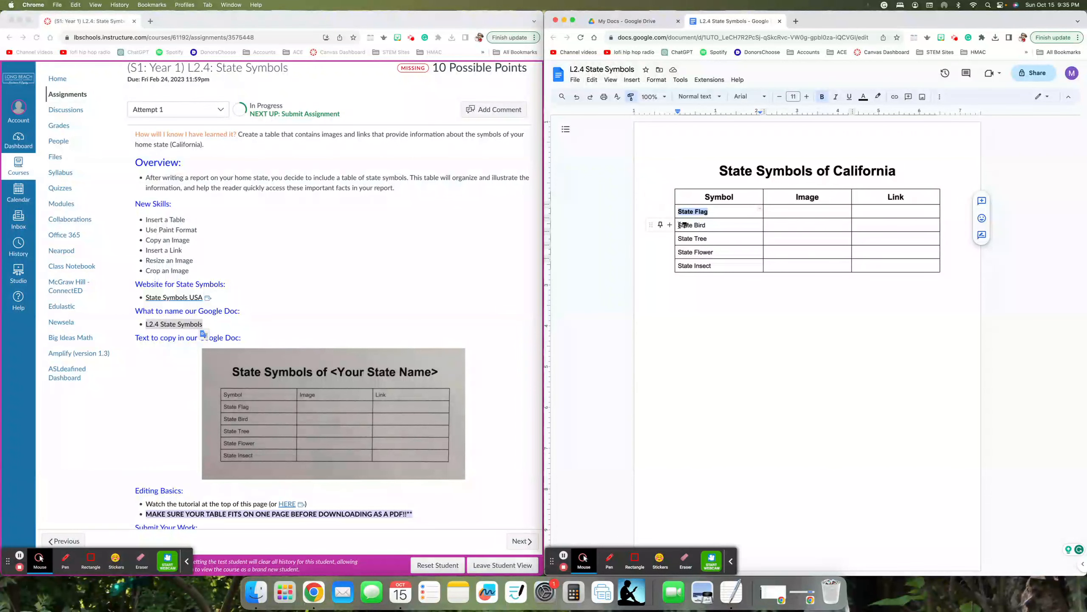
{"action": "left_click_drag", "start_coordinate": [681, 225], "coordinate": [708, 260]}
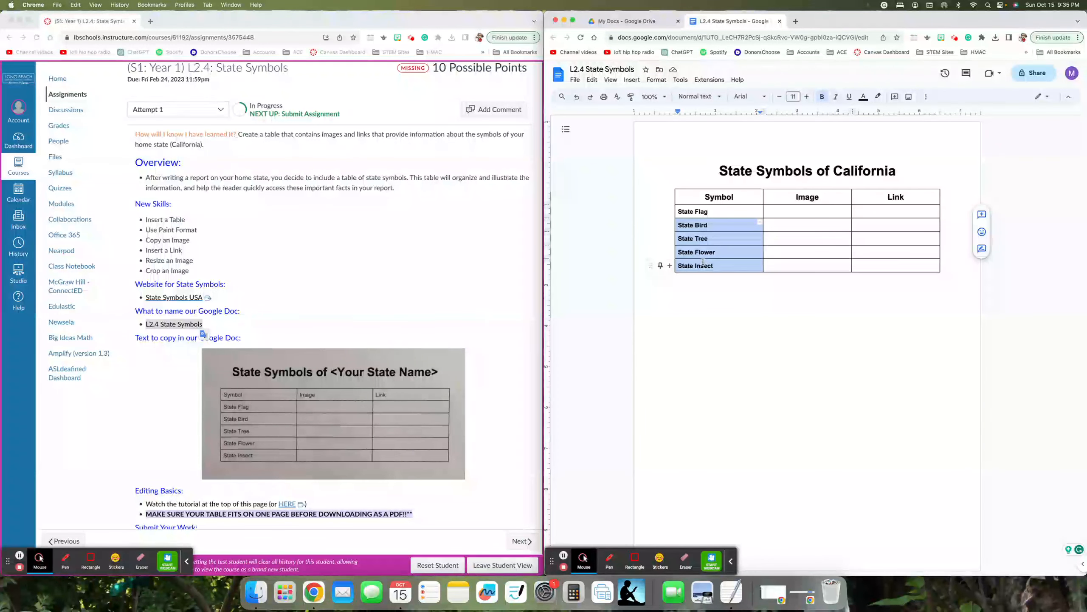
{"action": "left_click", "coordinate": [563, 556]}
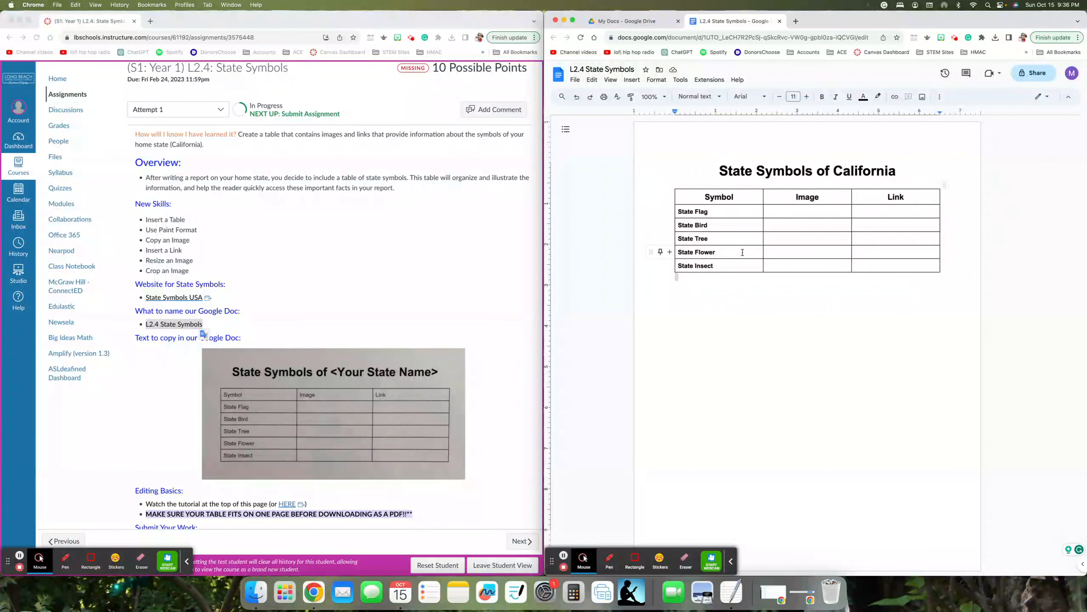
Step: Open the assignment's State Symbols USA website link in a new browser tab and switch to it
{"action": "left_click", "coordinate": [393, 316]}
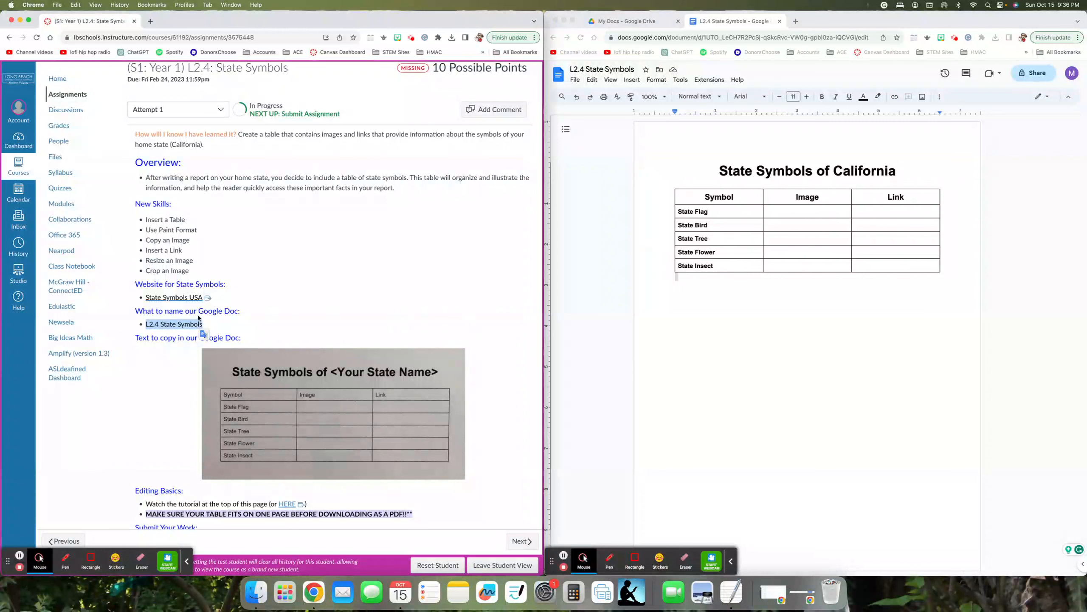
{"action": "scroll", "coordinate": [186, 288], "scroll_direction": "down", "scroll_amount": 1}
{"action": "right_click", "coordinate": [188, 288]}
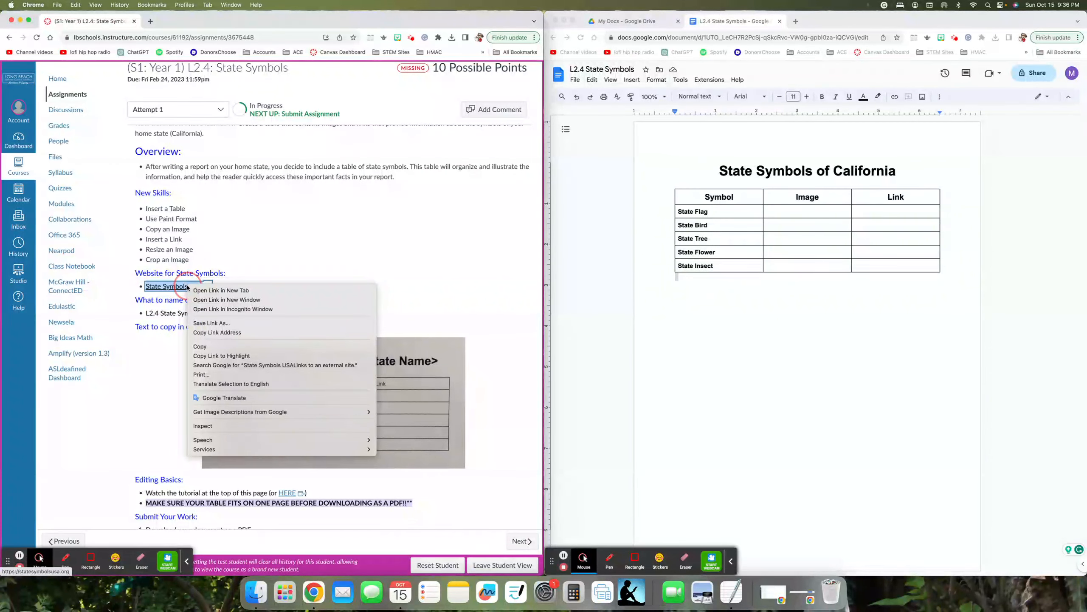
{"action": "left_click", "coordinate": [203, 291]}
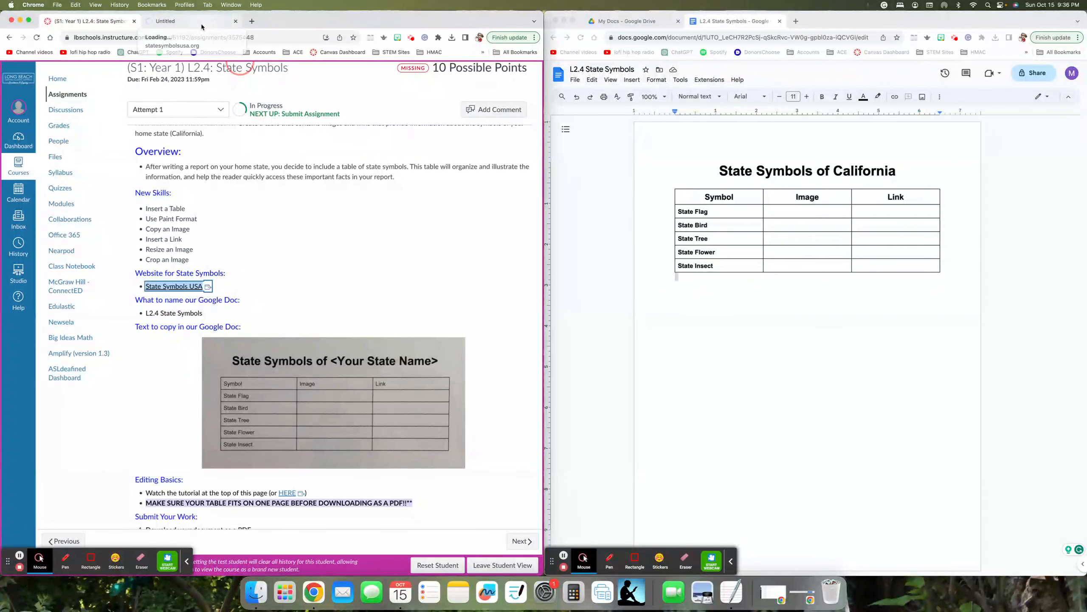
{"action": "left_click", "coordinate": [202, 27]}
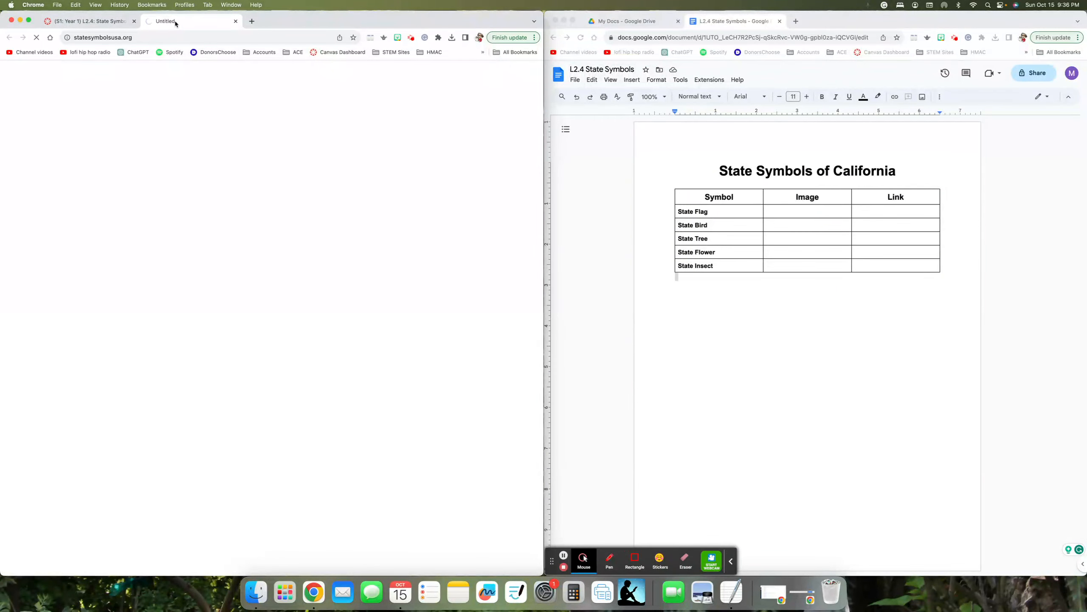
{"action": "left_click_drag", "start_coordinate": [173, 27], "coordinate": [739, 26]}
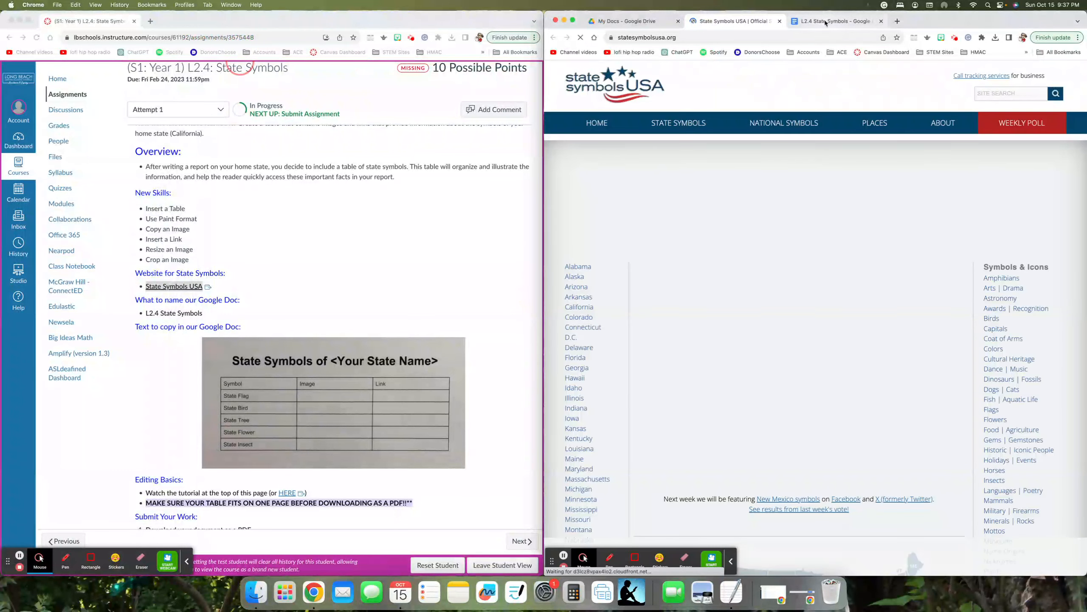
{"action": "left_click_drag", "start_coordinate": [826, 20], "coordinate": [715, 24]}
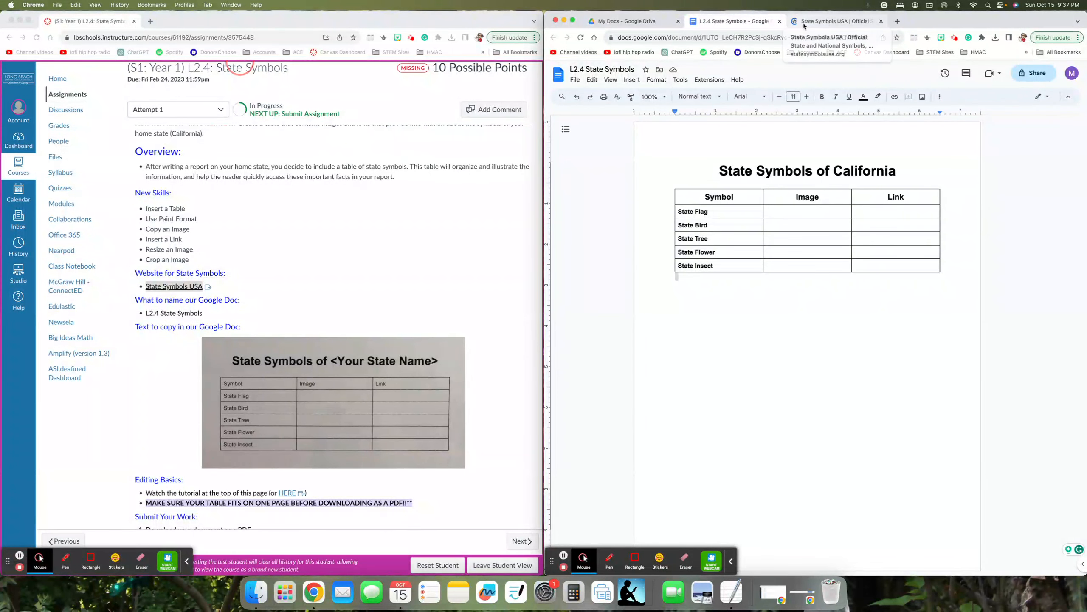
{"action": "left_click_drag", "start_coordinate": [798, 28], "coordinate": [425, 12]}
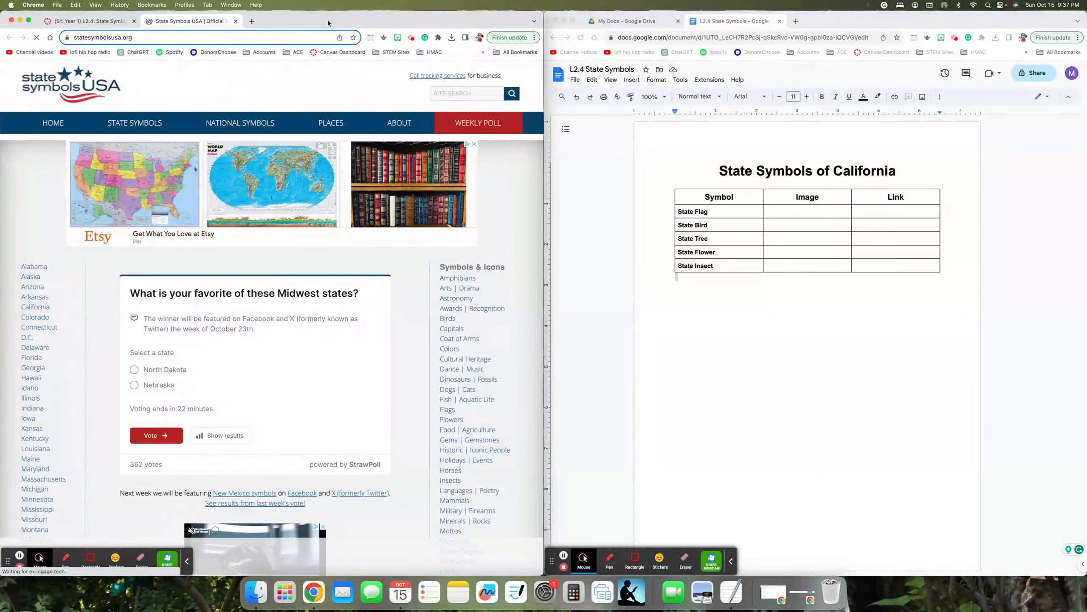
Step: Move the State Symbols USA tab into the document's browser window and return to the L2.4 State Symbols document
{"action": "left_click_drag", "start_coordinate": [220, 21], "coordinate": [728, 22]}
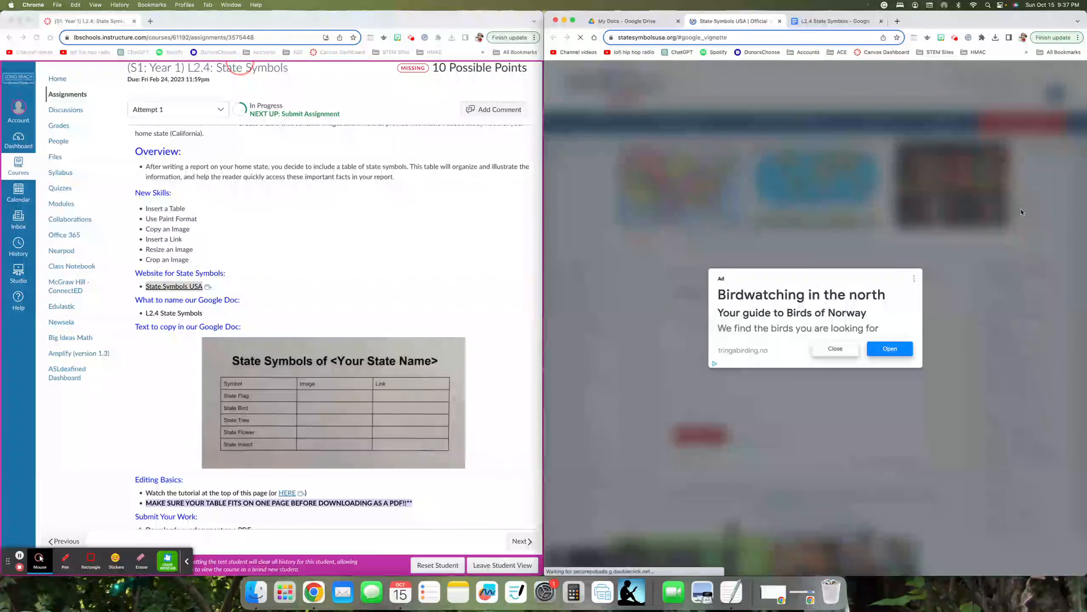
{"action": "left_click", "coordinate": [833, 22]}
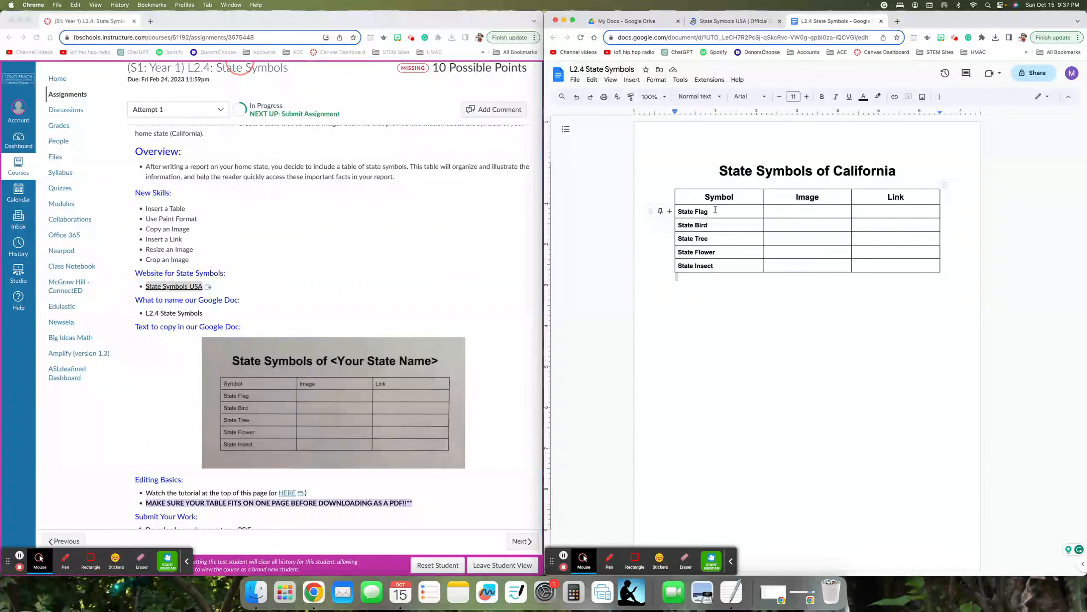
Step: Switch to the State Symbols USA site, reload it, dismiss the pop-up ad and open California's symbols page
{"action": "left_click", "coordinate": [730, 21]}
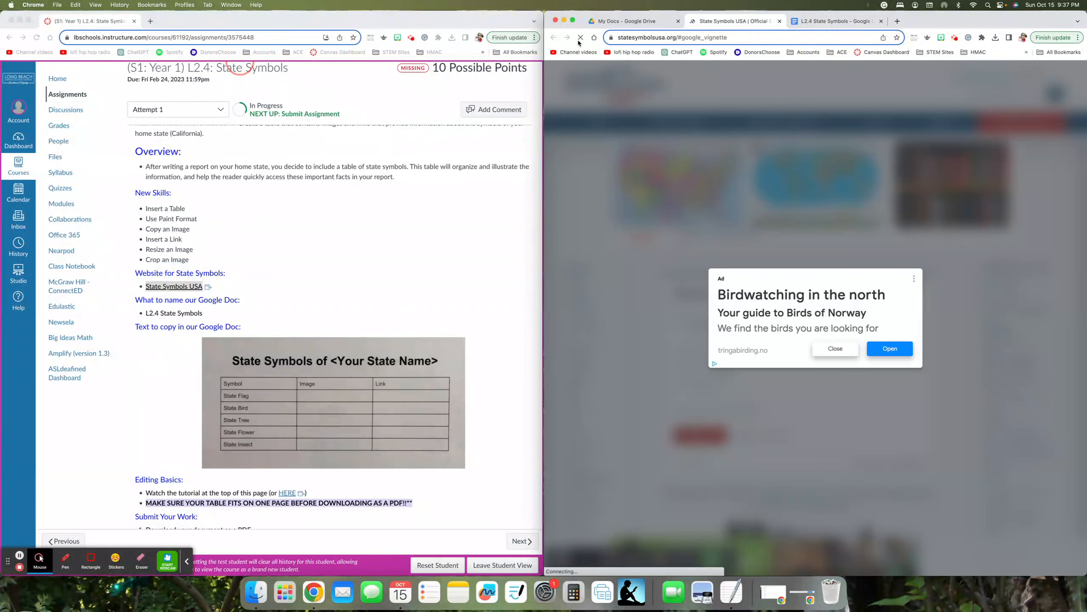
{"action": "left_click", "coordinate": [581, 39]}
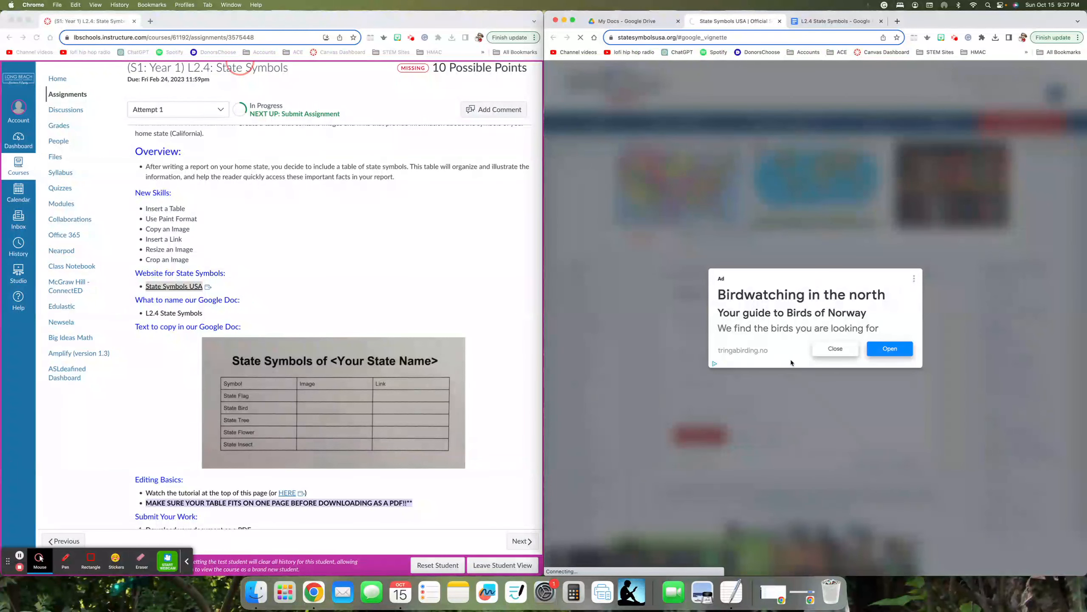
{"action": "left_click", "coordinate": [835, 349]}
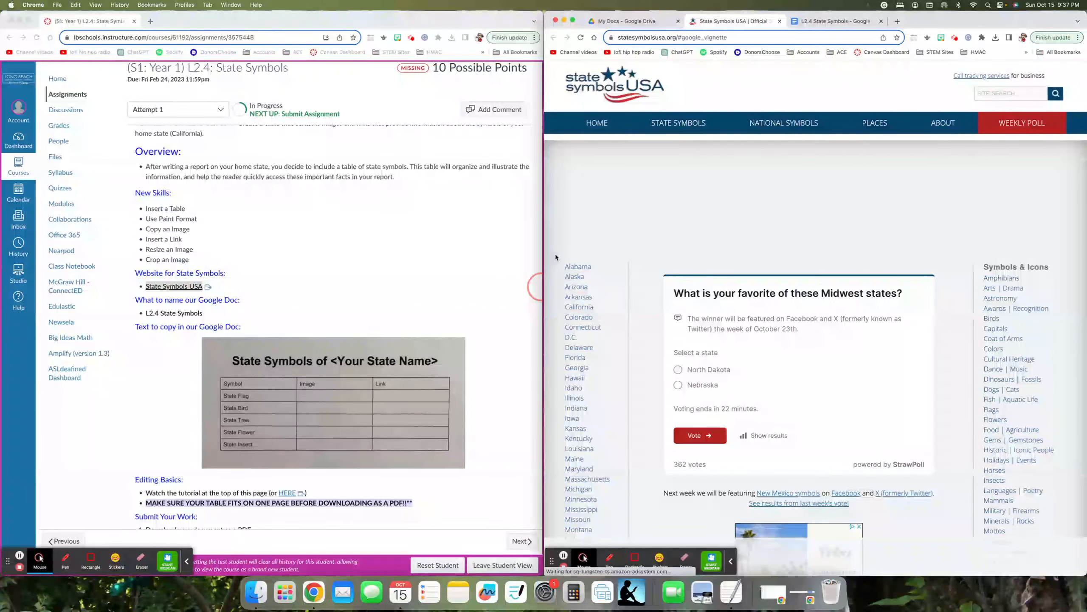
{"action": "left_click", "coordinate": [580, 307]}
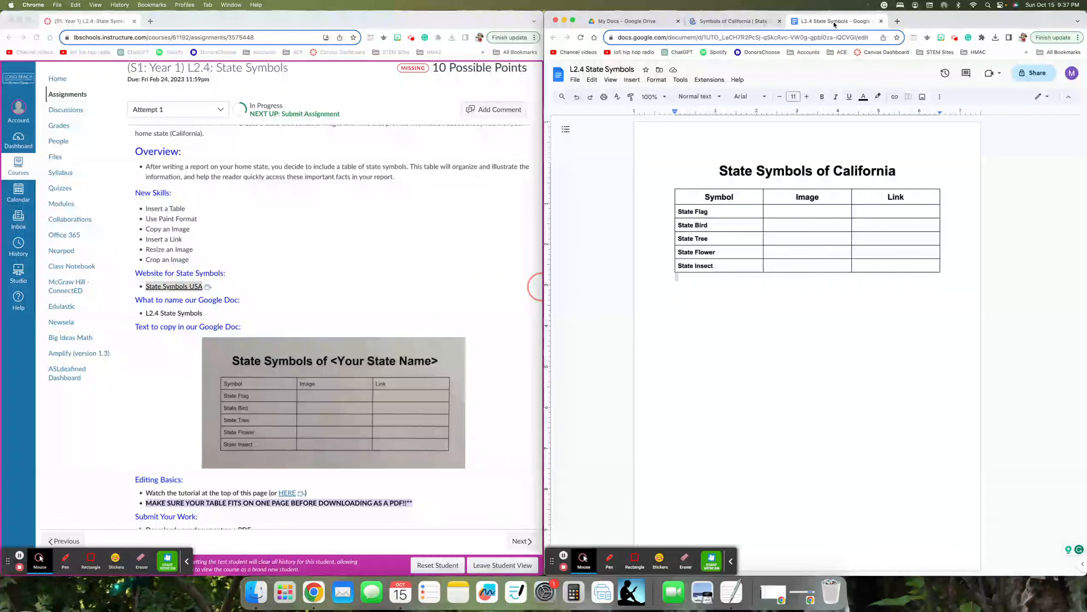
Step: Find the State Flag among California's symbols and open its Flag of California page
{"action": "left_click", "coordinate": [828, 23]}
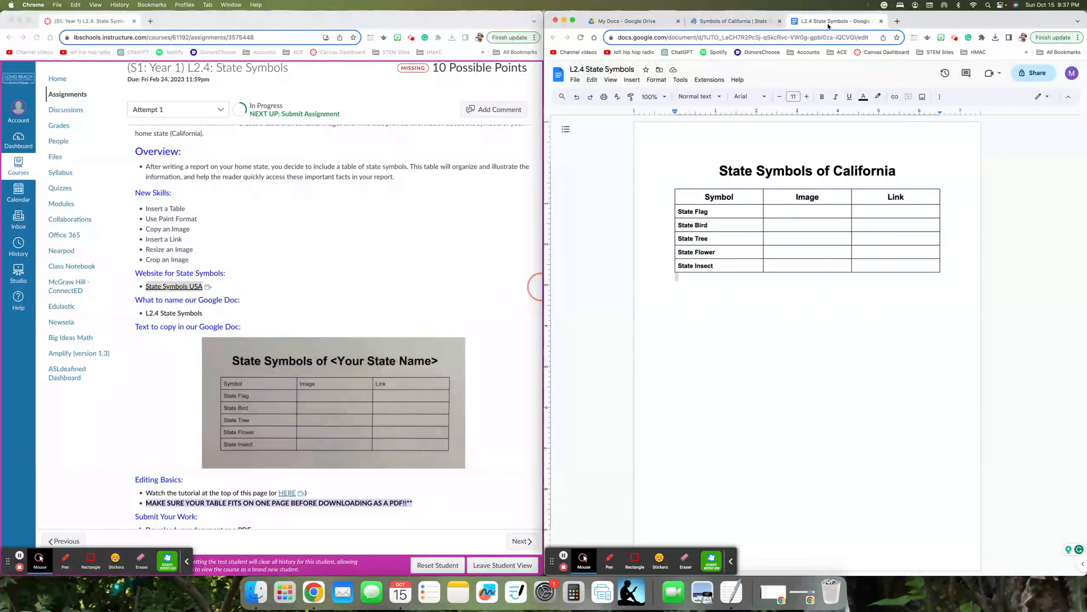
{"action": "left_click", "coordinate": [755, 24]}
{"action": "scroll", "coordinate": [789, 314], "scroll_direction": "down", "scroll_amount": 5}
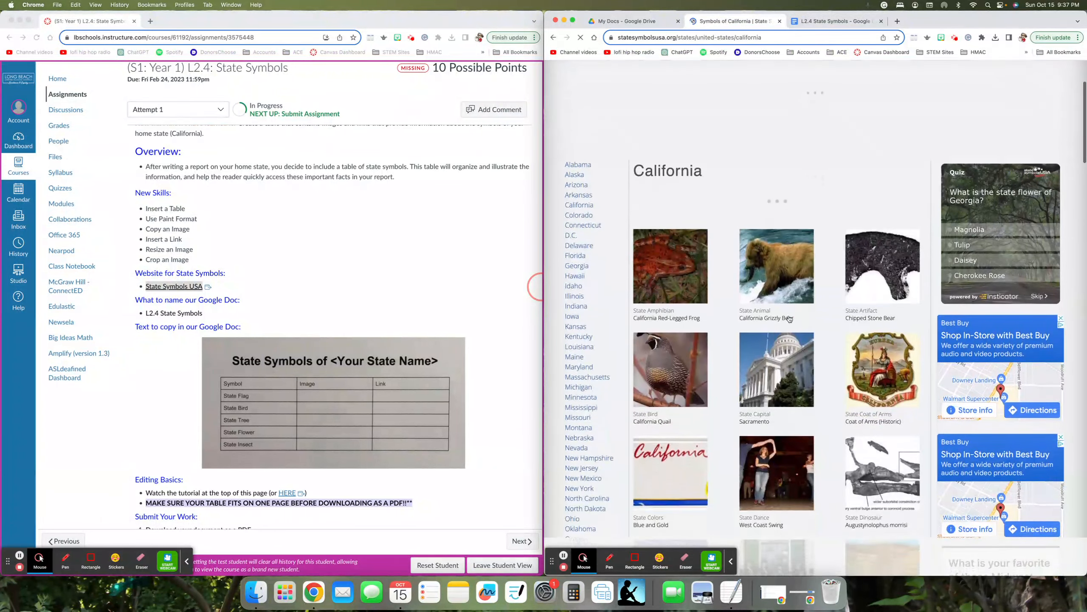
{"action": "scroll", "coordinate": [789, 317], "scroll_direction": "down", "scroll_amount": 3}
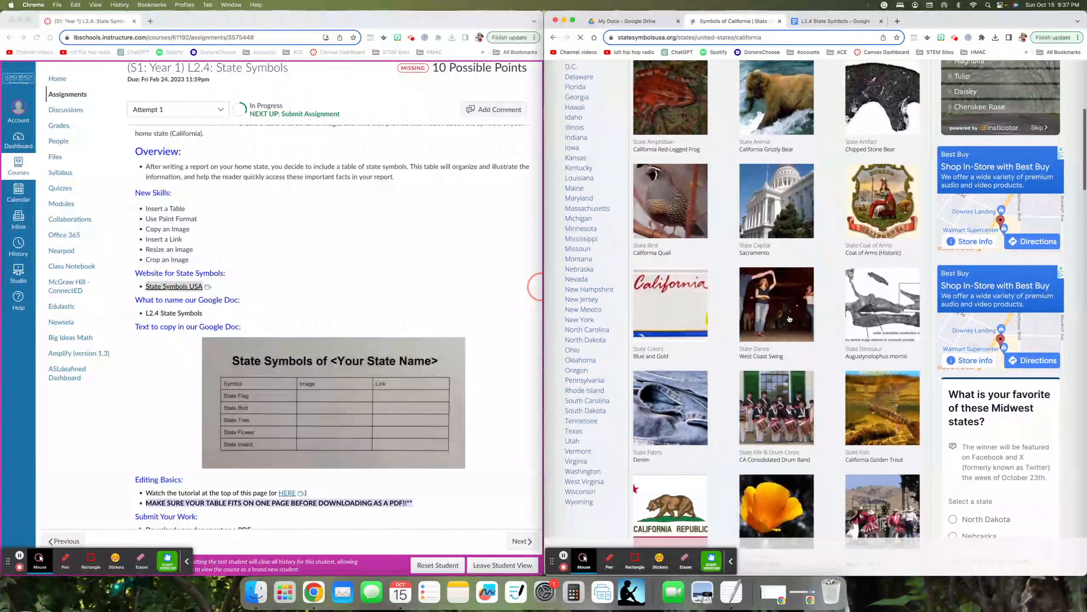
{"action": "scroll", "coordinate": [791, 317], "scroll_direction": "down", "scroll_amount": 8}
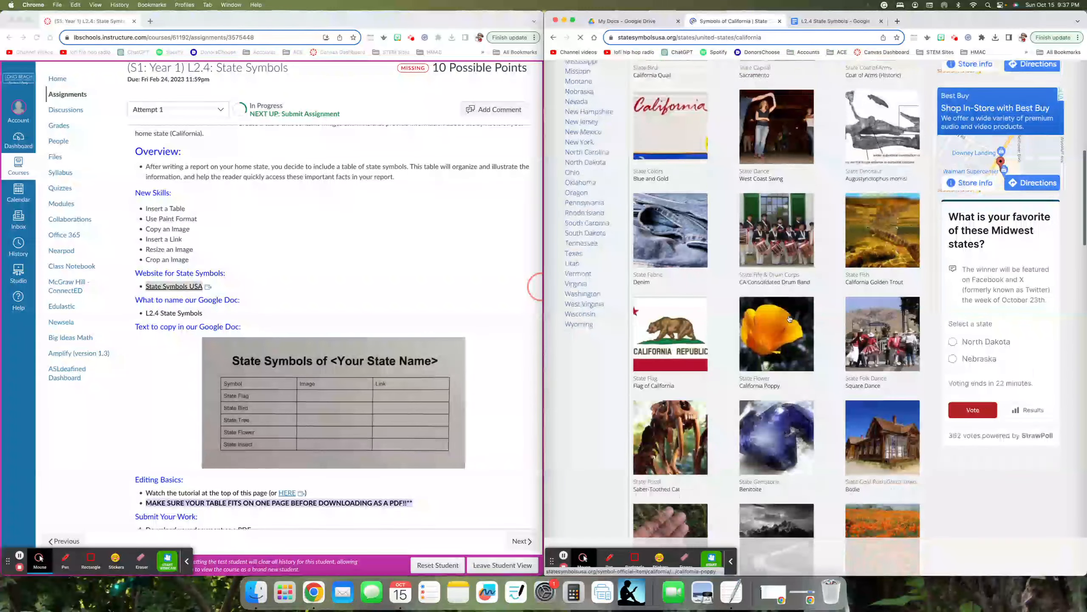
{"action": "scroll", "coordinate": [790, 318], "scroll_direction": "down", "scroll_amount": 1}
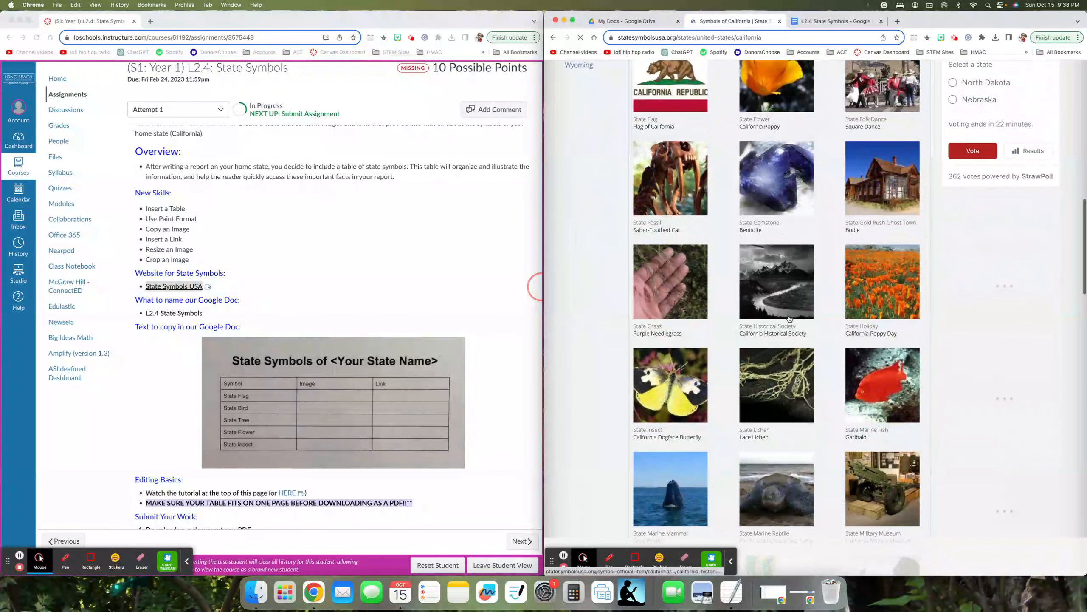
{"action": "scroll", "coordinate": [790, 318], "scroll_direction": "down", "scroll_amount": 1}
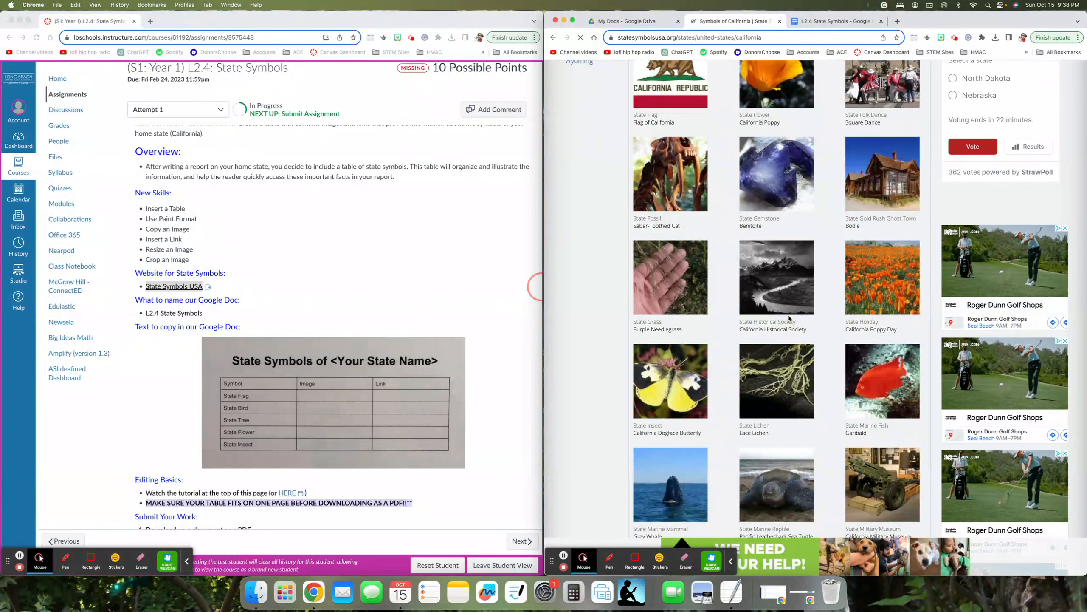
{"action": "scroll", "coordinate": [789, 315], "scroll_direction": "up", "scroll_amount": 3}
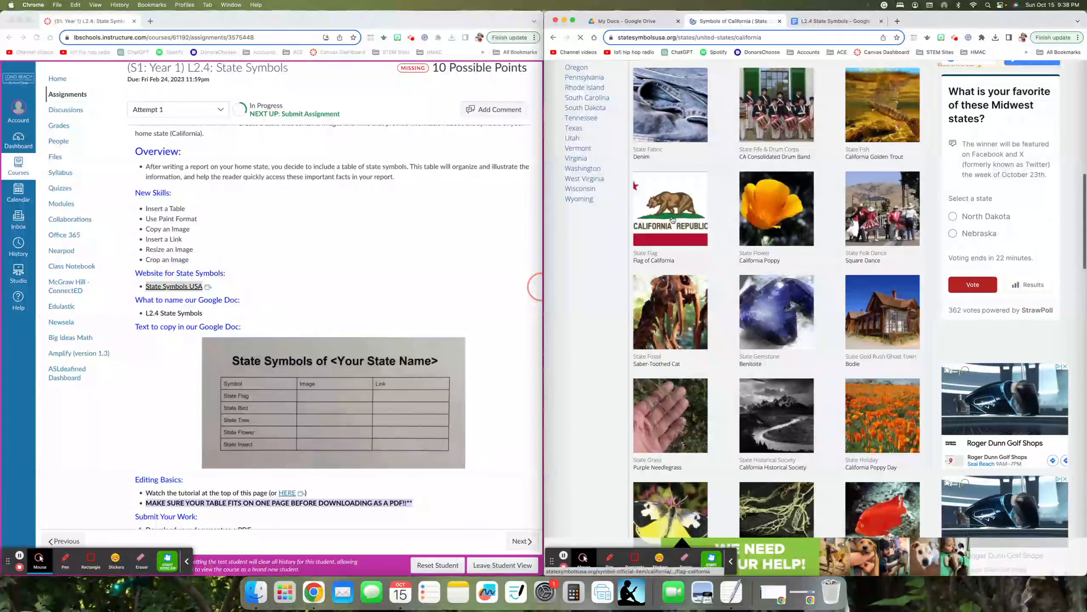
{"action": "left_click", "coordinate": [672, 220]}
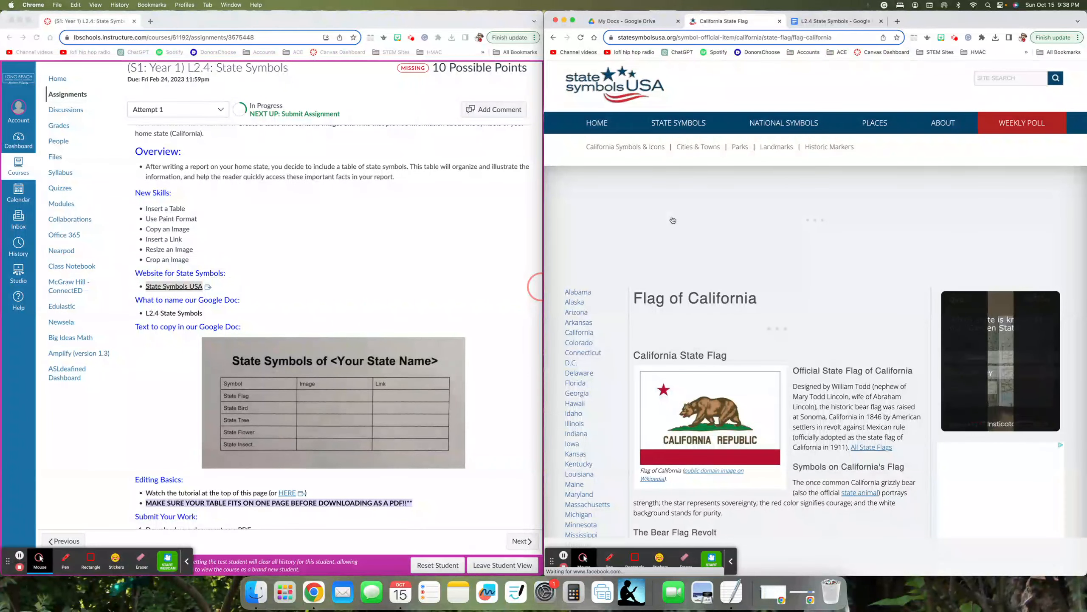
{"action": "left_click", "coordinate": [553, 37]}
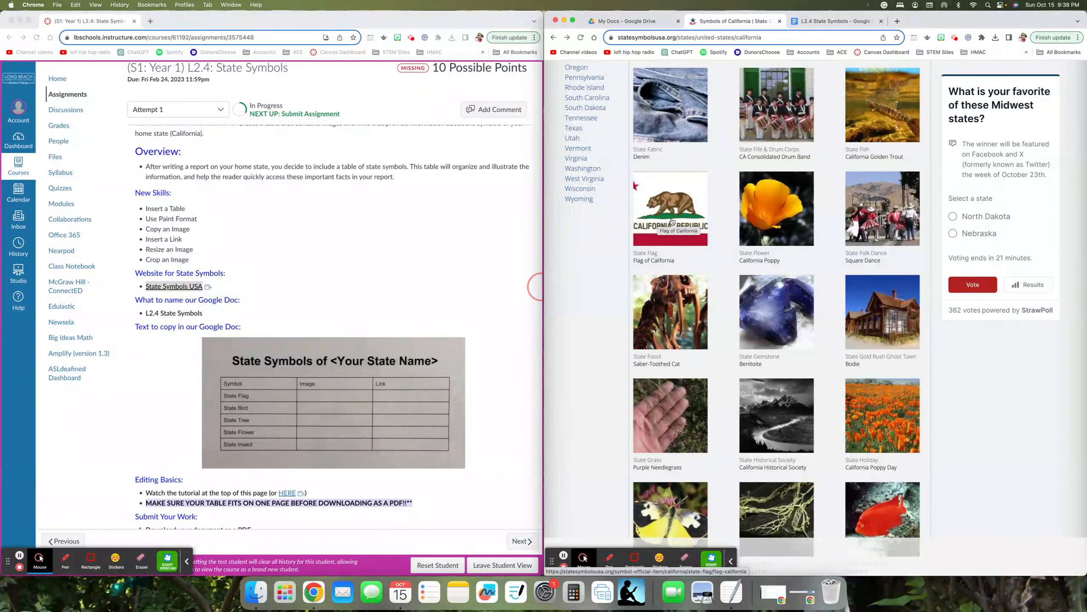
{"action": "left_click", "coordinate": [671, 221]}
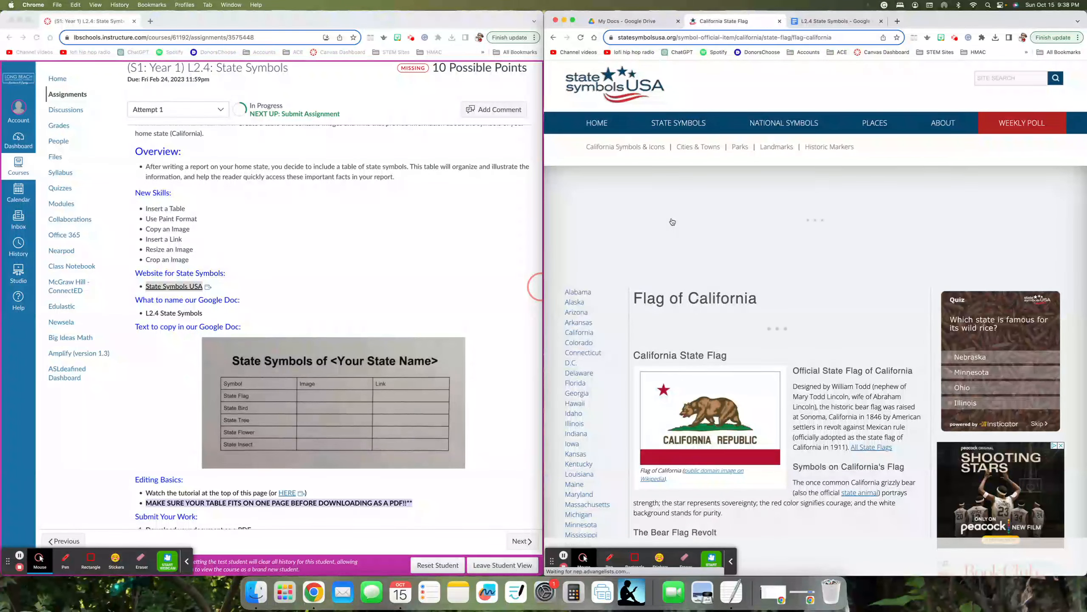
Step: Copy the California flag image and place the cursor in the State Flag row's Image cell of the L2.4 State Symbols document
{"action": "right_click", "coordinate": [706, 428]}
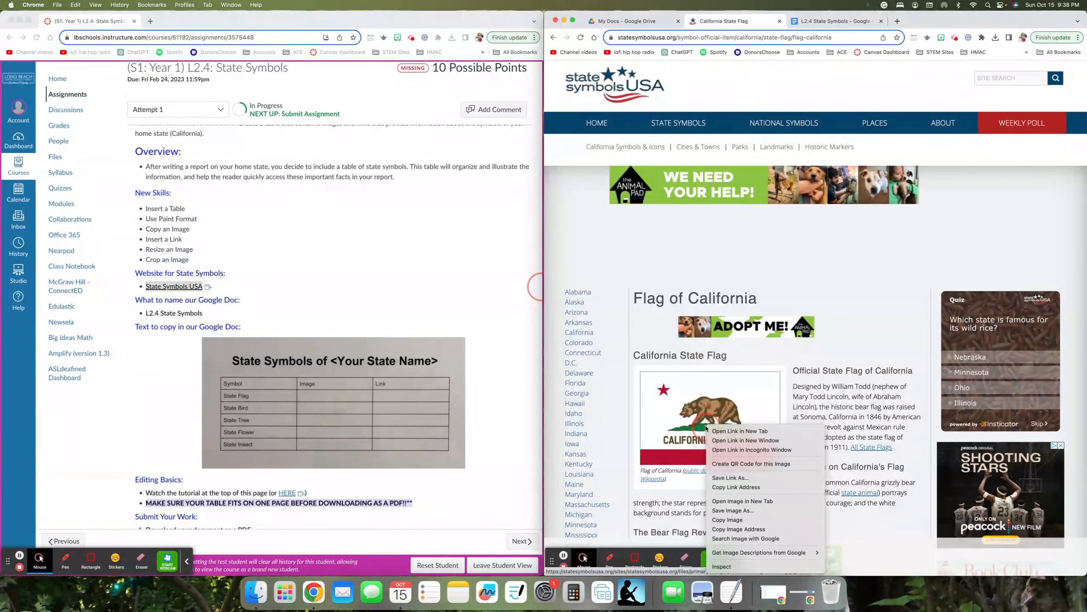
{"action": "left_click", "coordinate": [723, 520]}
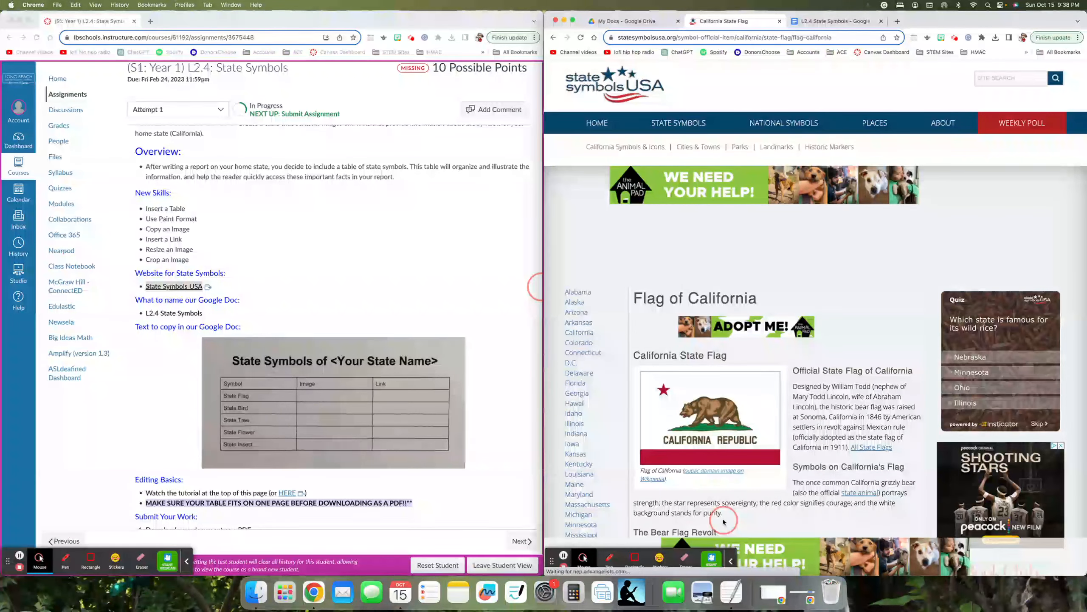
{"action": "right_click", "coordinate": [706, 439]}
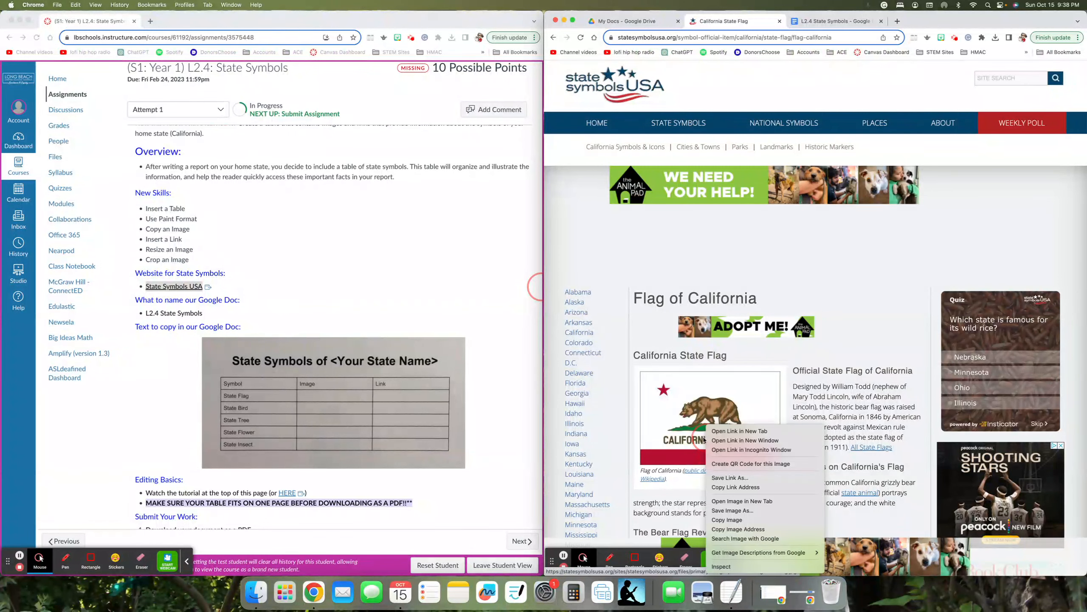
{"action": "left_click", "coordinate": [728, 519]}
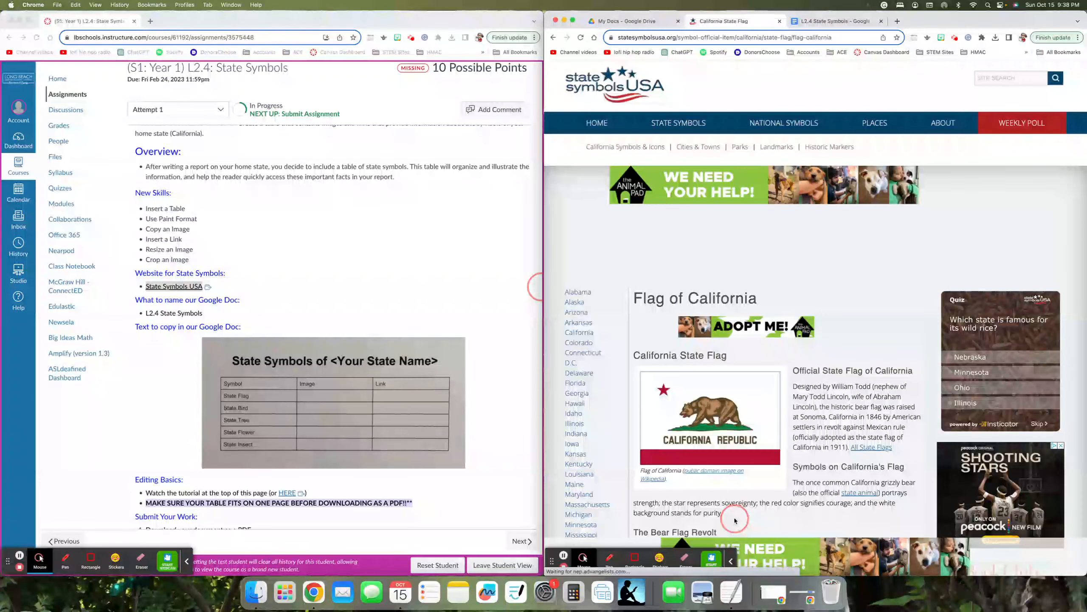
{"action": "left_click", "coordinate": [829, 22]}
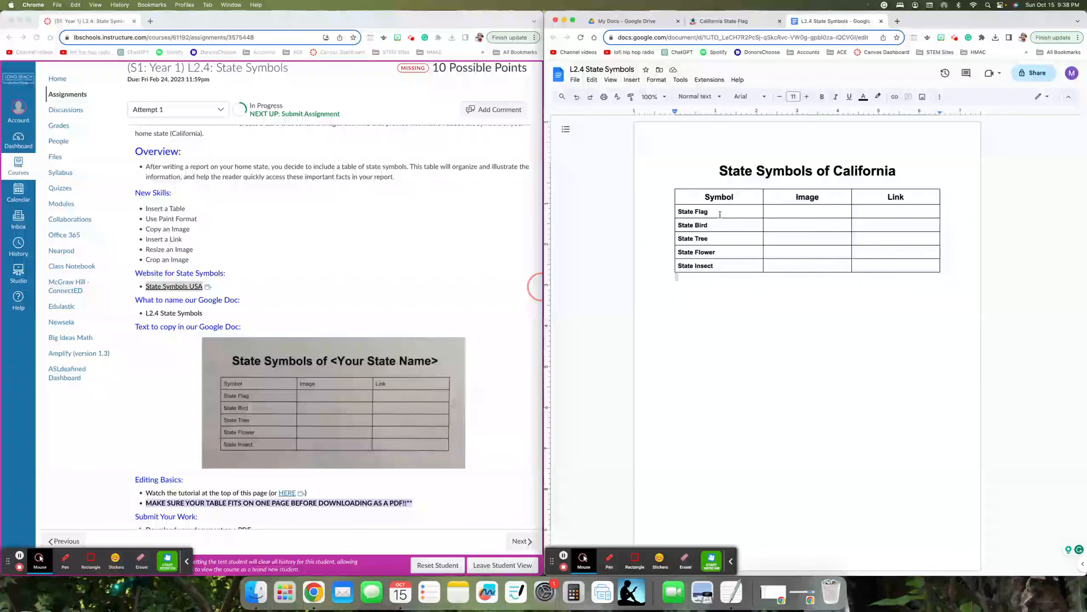
{"action": "left_click", "coordinate": [781, 213]}
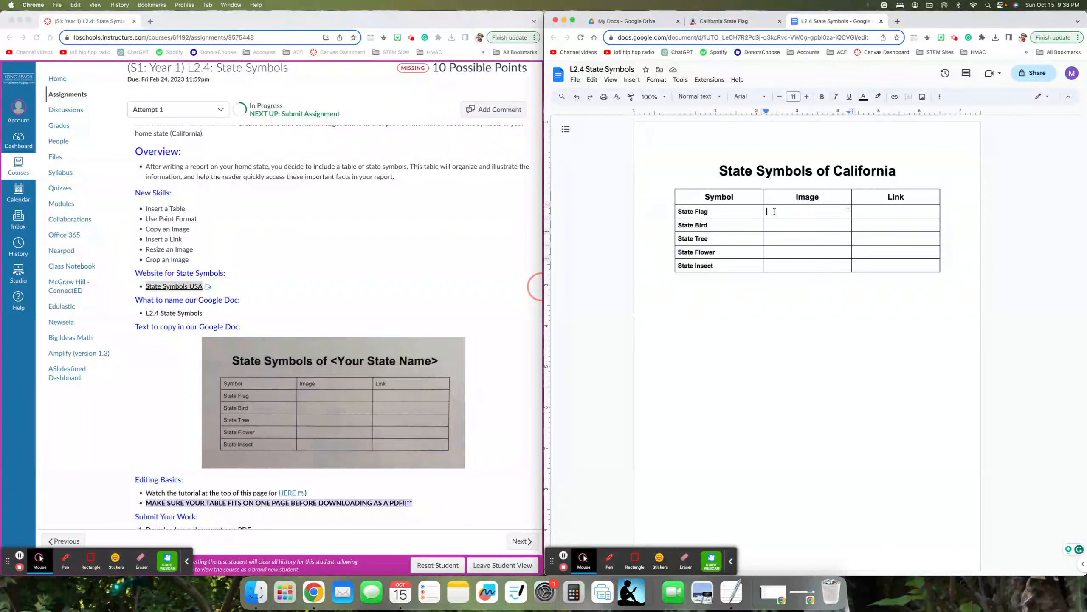
{"action": "right_click", "coordinate": [774, 212]}
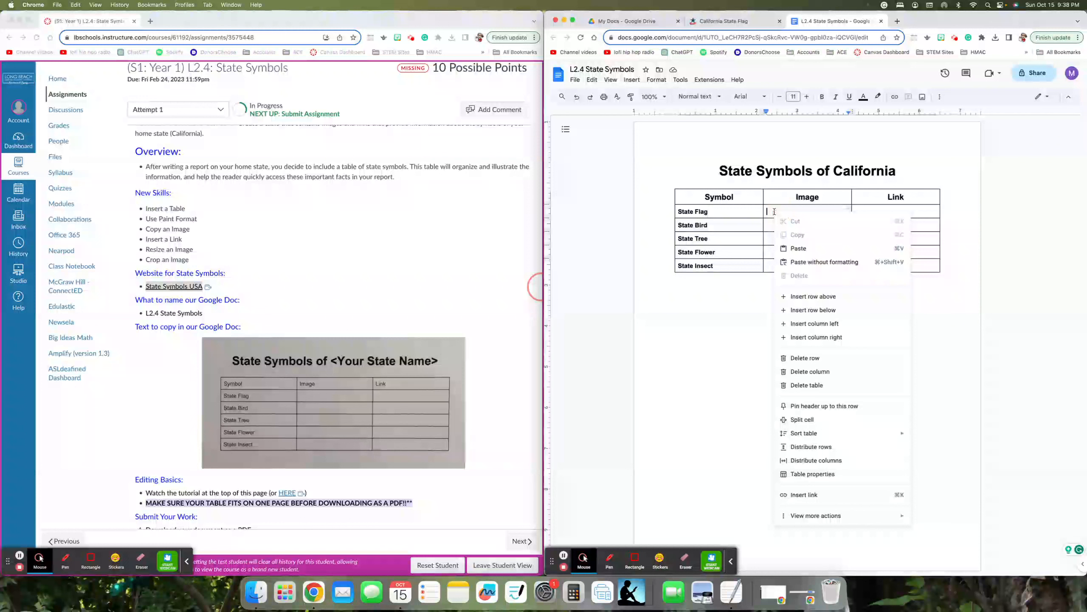
{"action": "left_click", "coordinate": [790, 252]}
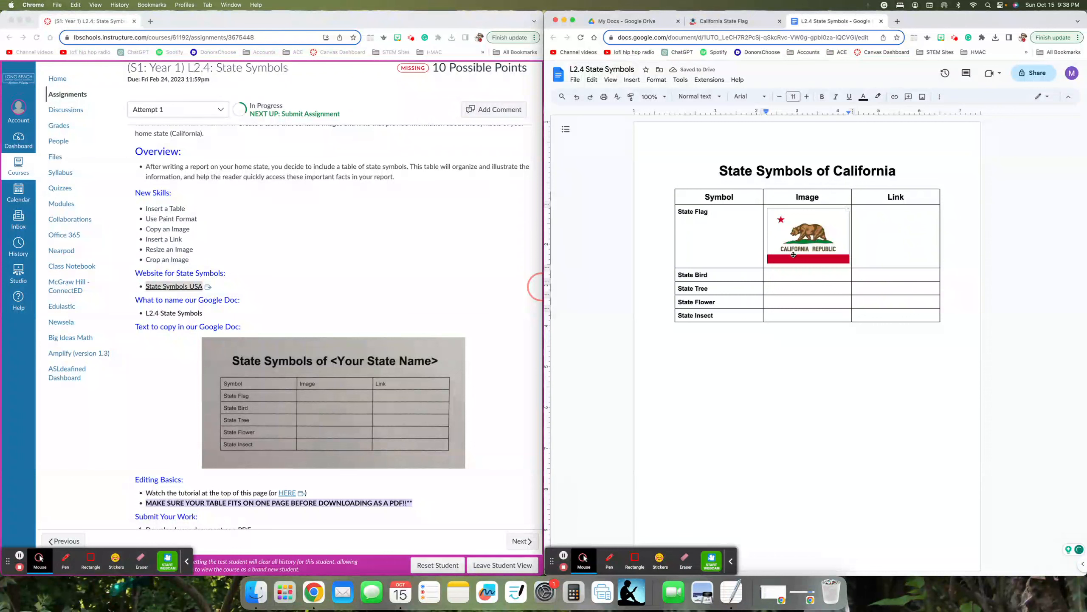
{"action": "key", "text": "ctrl+z"}
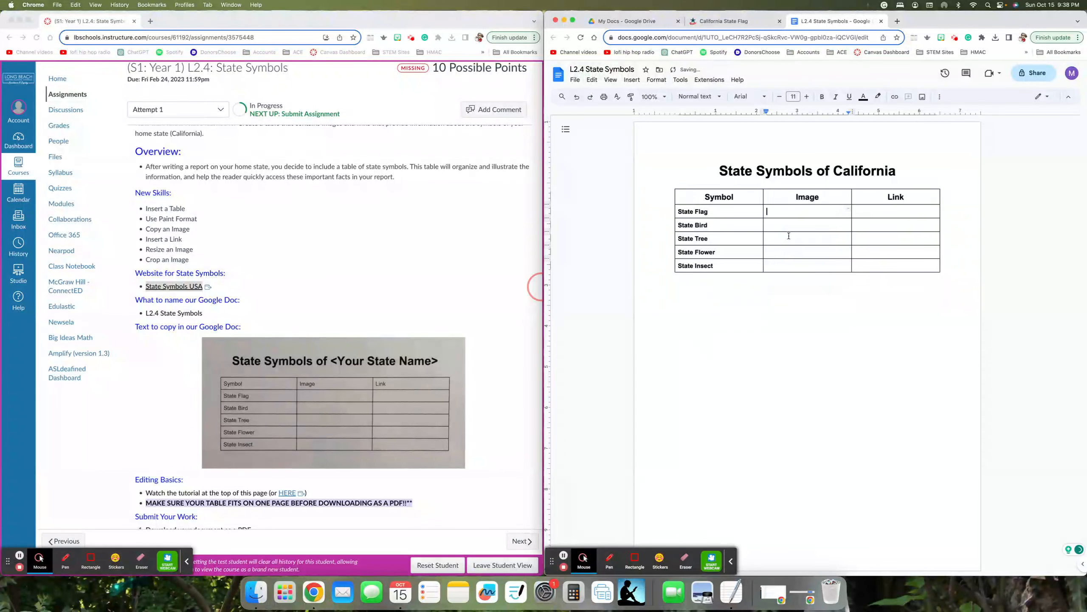
Step: Paste the flag image into the State Flag row's Image cell and place the cursor in that row's Link cell
{"action": "right_click", "coordinate": [772, 210]}
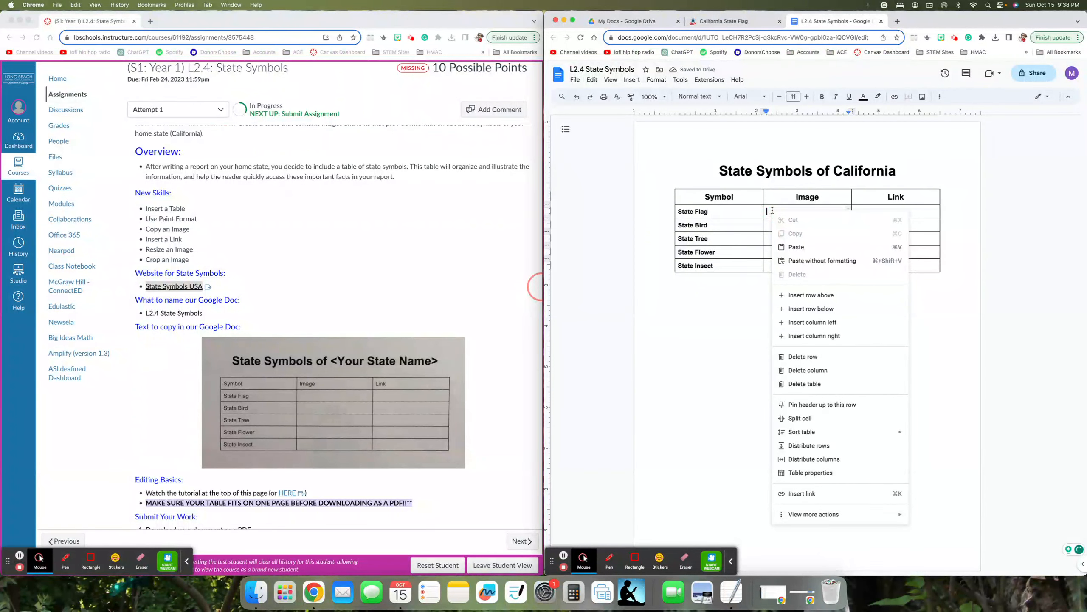
{"action": "left_click", "coordinate": [797, 246]}
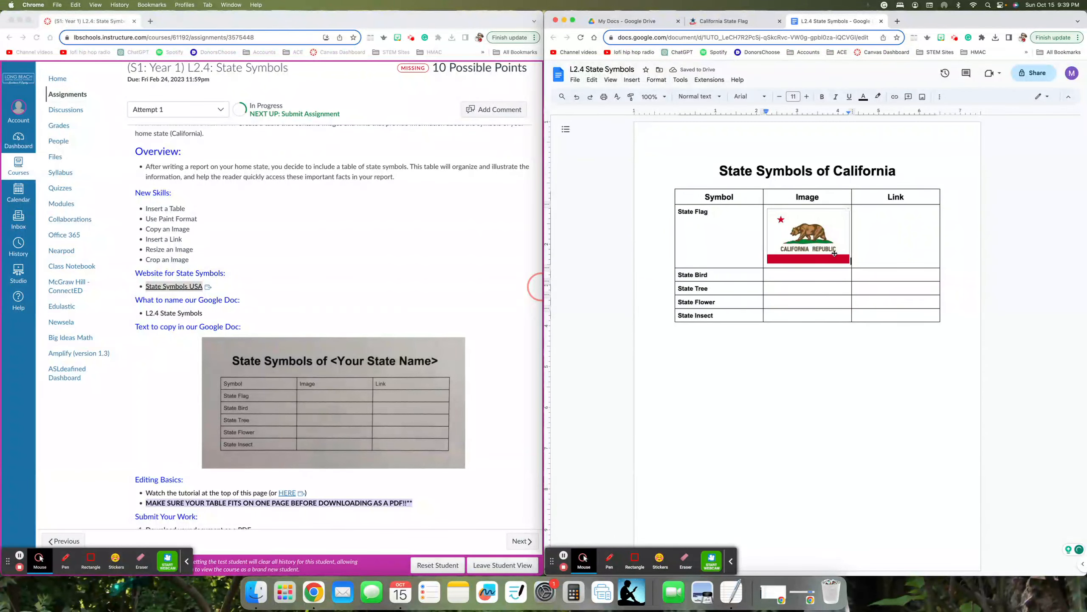
{"action": "left_click", "coordinate": [863, 250]}
Step: Copy the full web address of the Flag of California page on State Symbols USA
{"action": "left_click", "coordinate": [728, 21]}
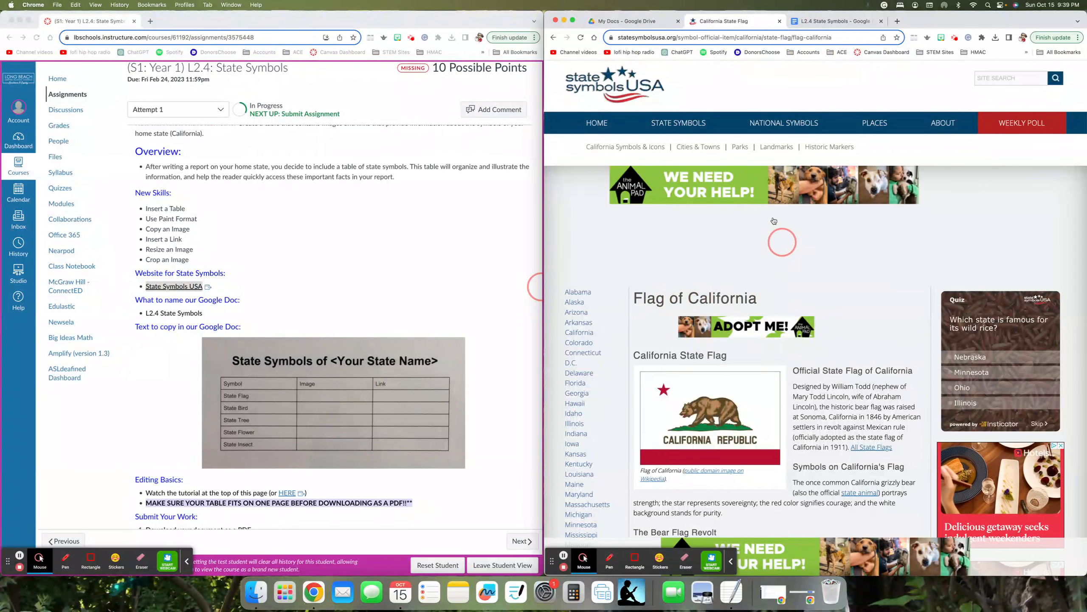
{"action": "left_click", "coordinate": [618, 38]}
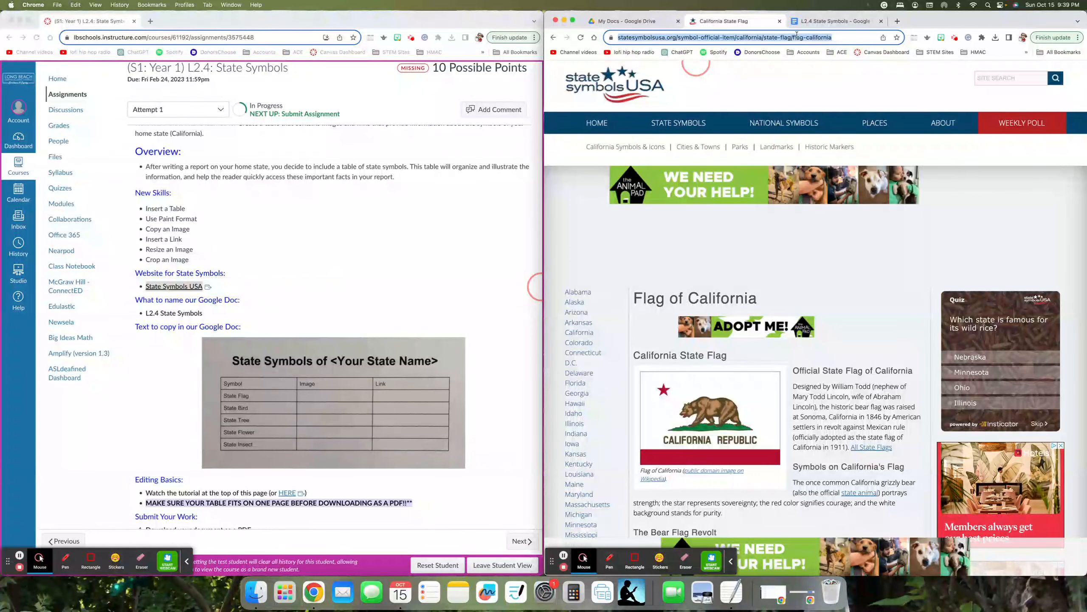
{"action": "left_click", "coordinate": [858, 38]}
{"action": "left_click_drag", "start_coordinate": [858, 38], "coordinate": [618, 40]}
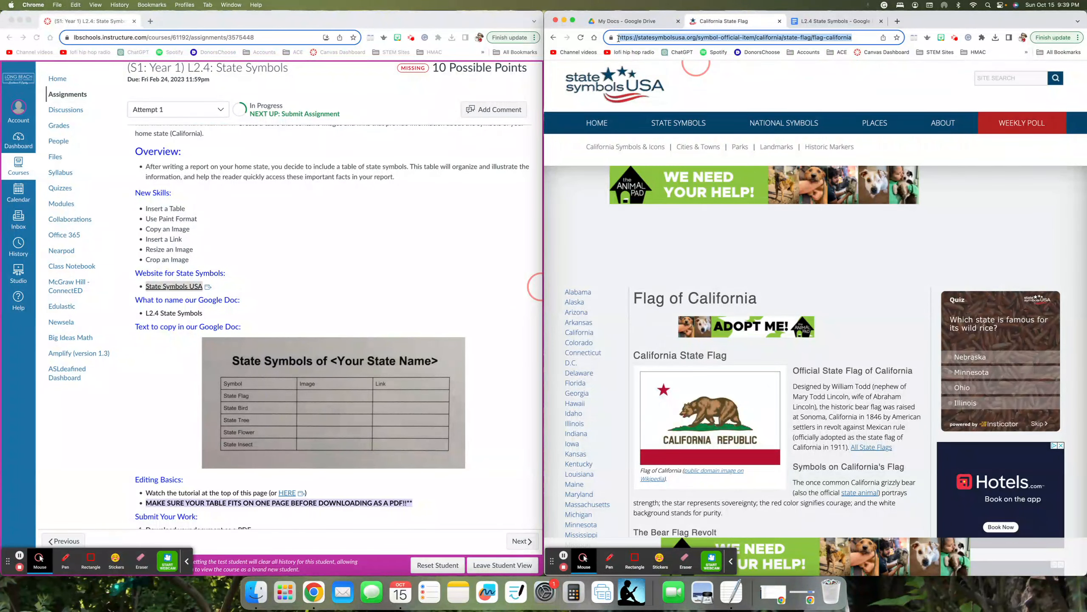
{"action": "right_click", "coordinate": [618, 39]}
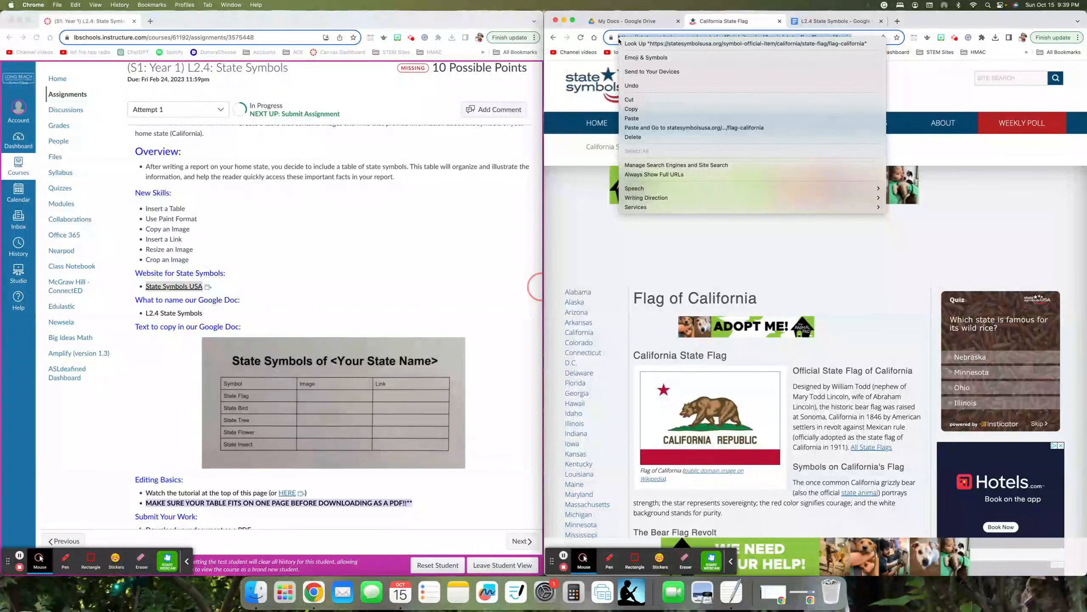
{"action": "left_click", "coordinate": [632, 109]}
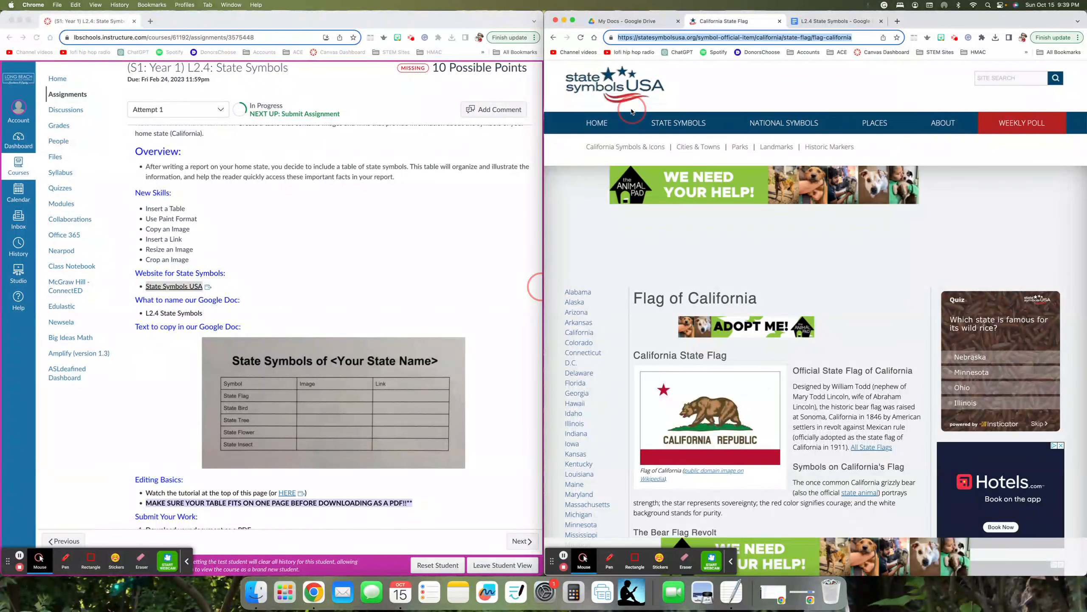
Step: Start a link in the State Flag row's Link cell of the L2.4 State Symbols document with the display text "State Flag of California"
{"action": "left_click", "coordinate": [814, 26]}
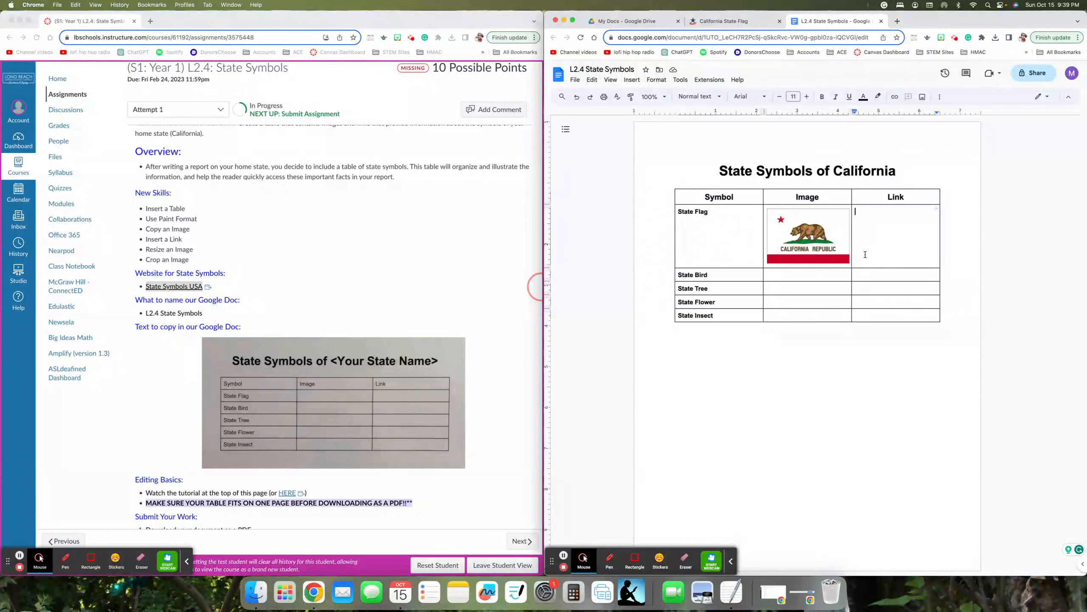
{"action": "right_click", "coordinate": [867, 234]}
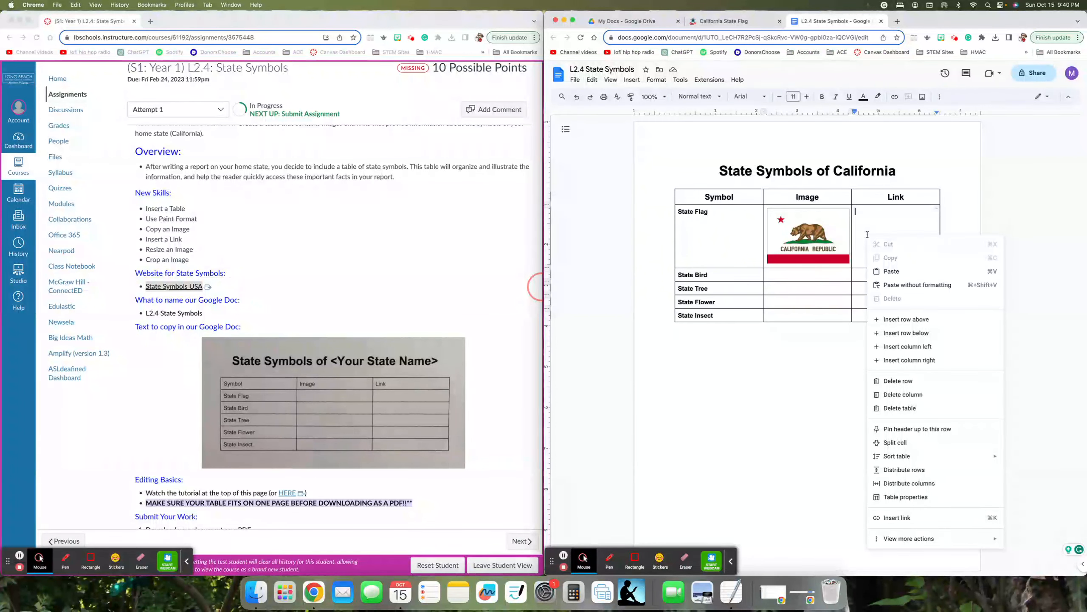
{"action": "left_click", "coordinate": [929, 519]}
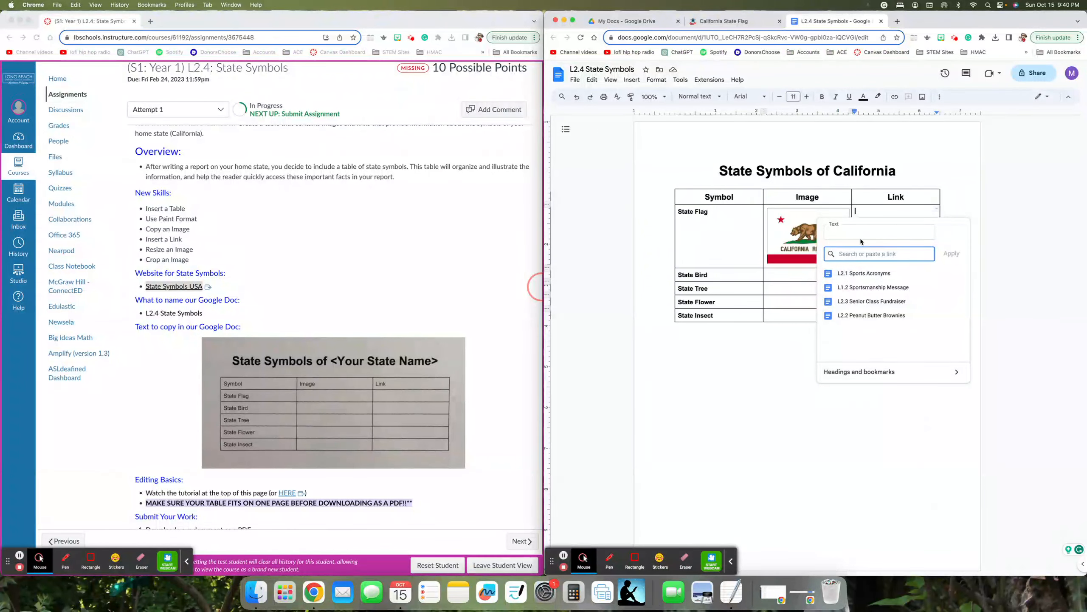
{"action": "left_click", "coordinate": [842, 232]}
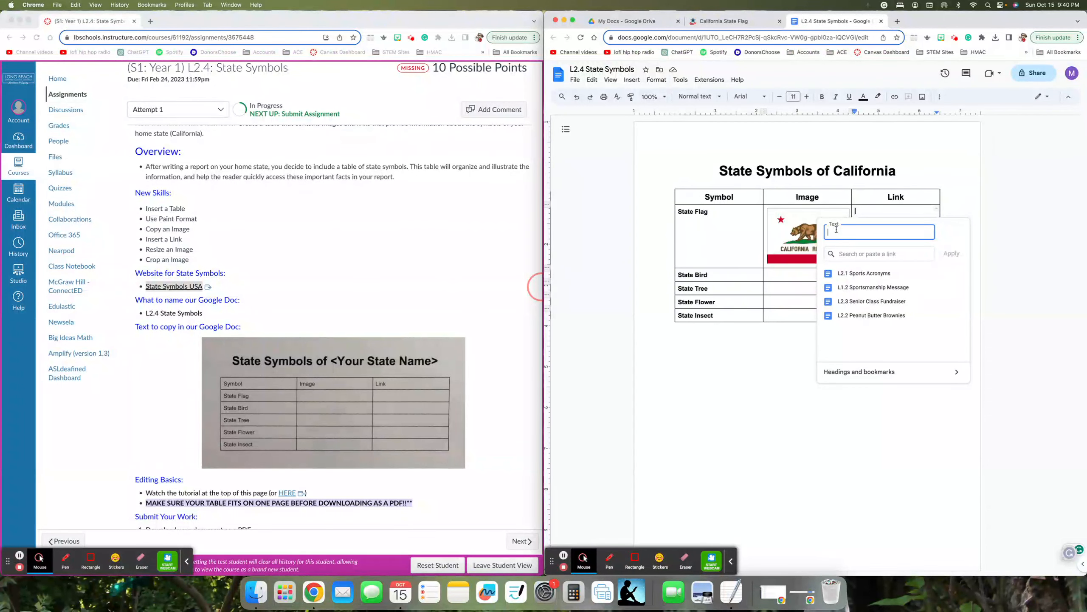
{"action": "type", "text": "State F"}
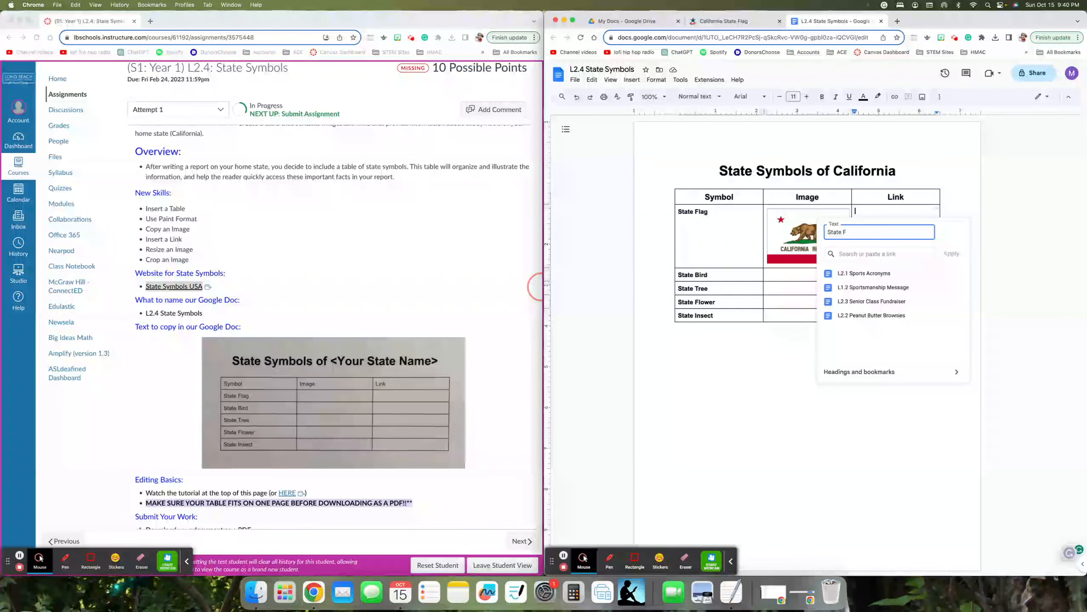
{"action": "type", "text": ";"}
{"action": "type", "text": "ag of"}
{"action": "type", "text": " Ca"}
{"action": "type", "text": "li"}
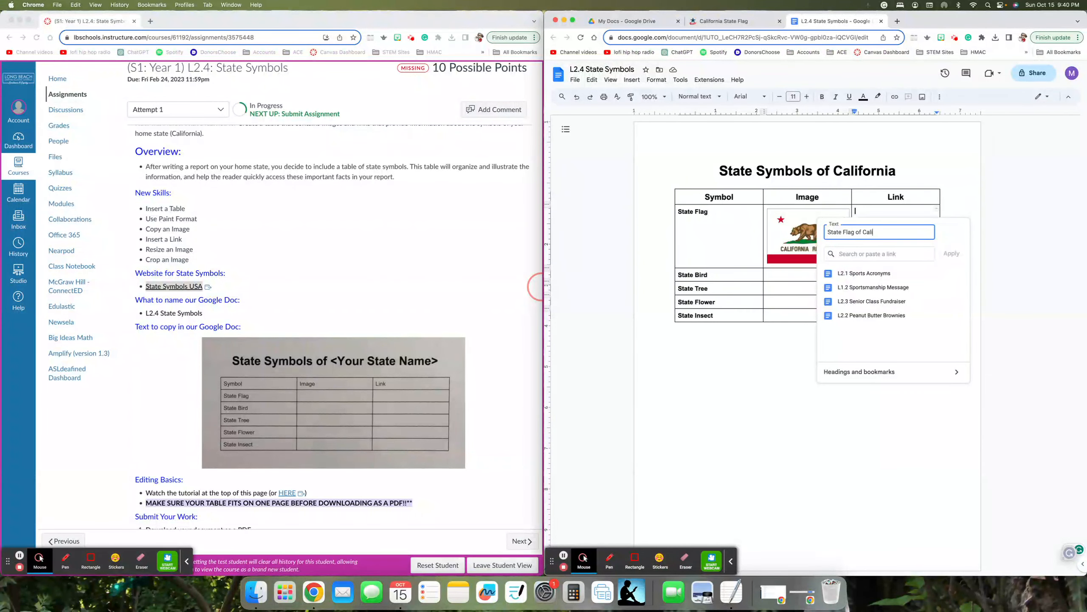
{"action": "type", "text": "fornia"}
Step: Paste the copied Flag of California page address as the link's target and apply the link
{"action": "left_click", "coordinate": [841, 254]}
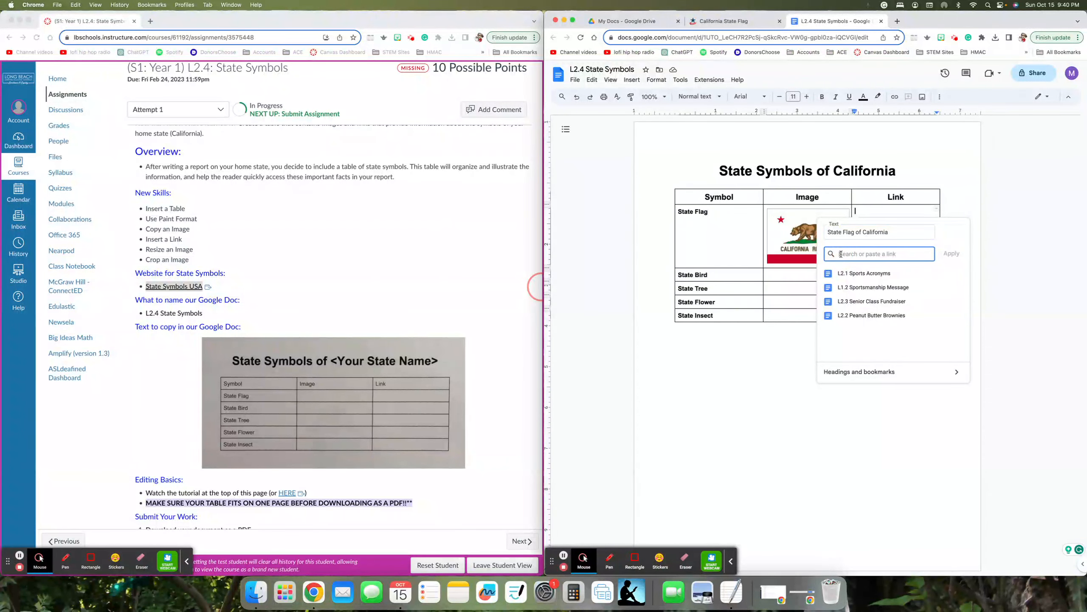
{"action": "type", "text": "https://statesymbolsusa.org/symbol-official-item/california/state-flag/flag-california"}
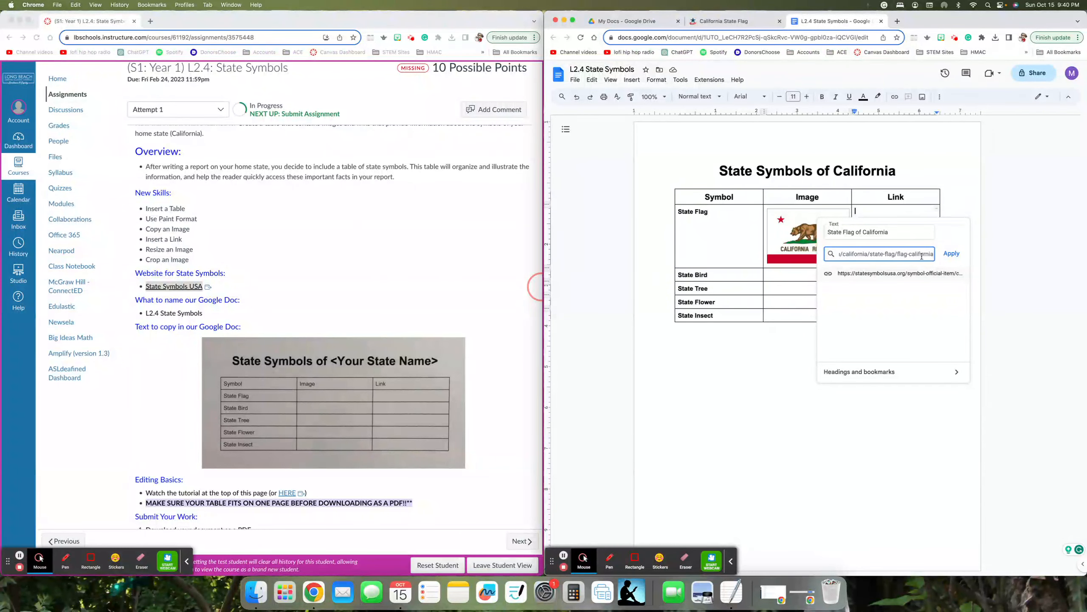
{"action": "left_click", "coordinate": [956, 257]}
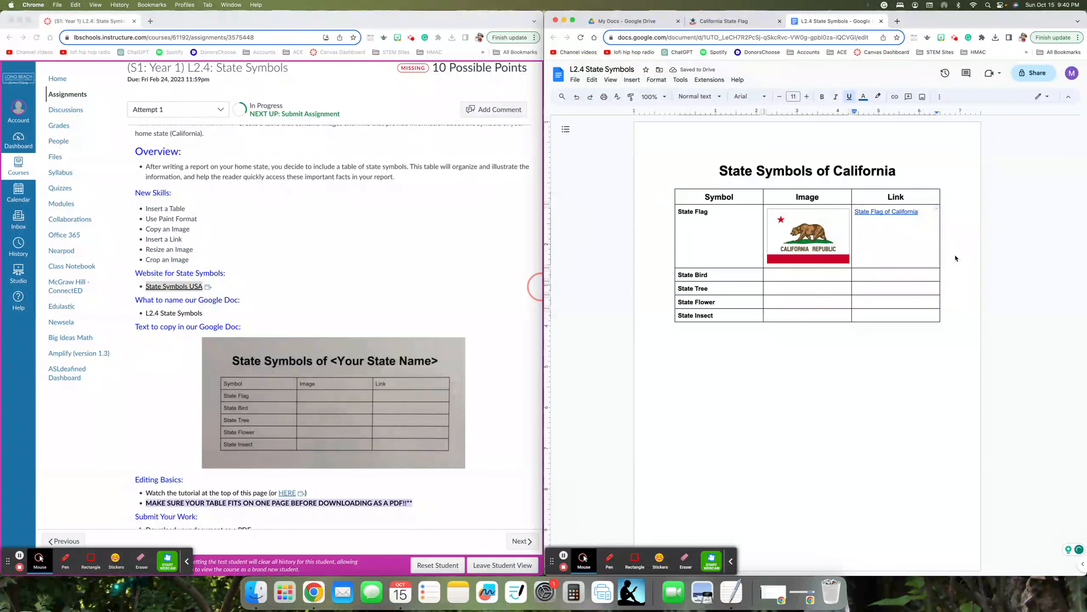
Step: Preview the State Flag of California link's destination in the table to check that it works
{"action": "left_click", "coordinate": [903, 212]}
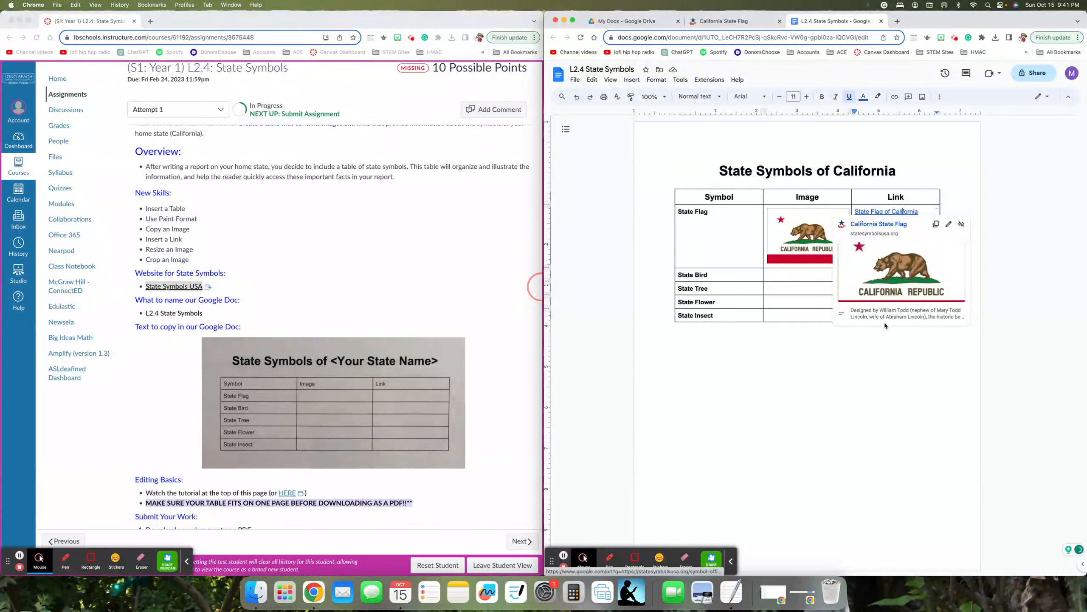
{"action": "left_click", "coordinate": [887, 405]}
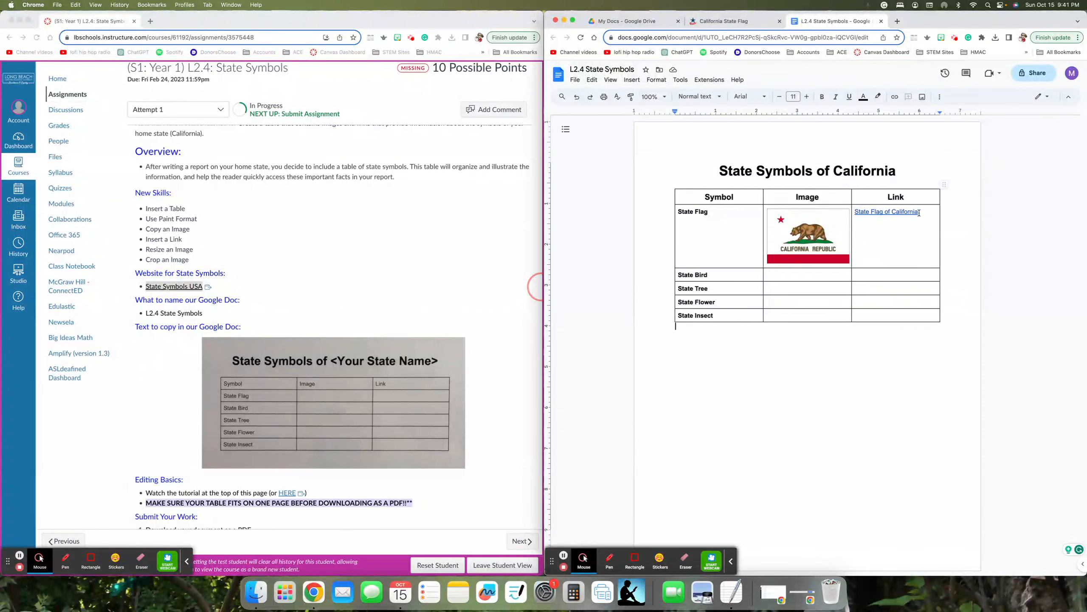
{"action": "left_click", "coordinate": [907, 212]}
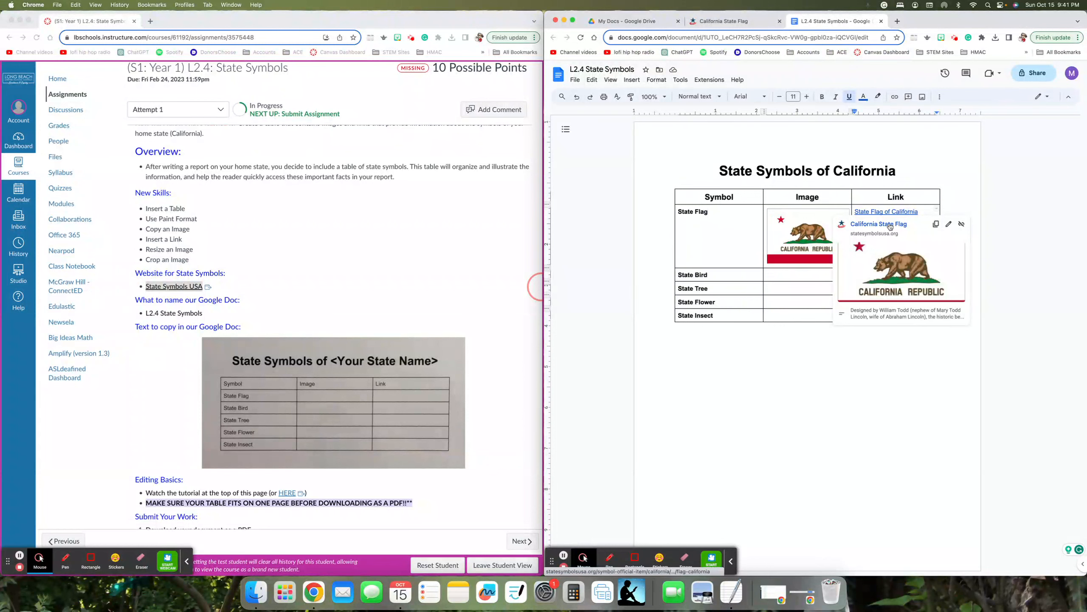
{"action": "left_click", "coordinate": [875, 341]}
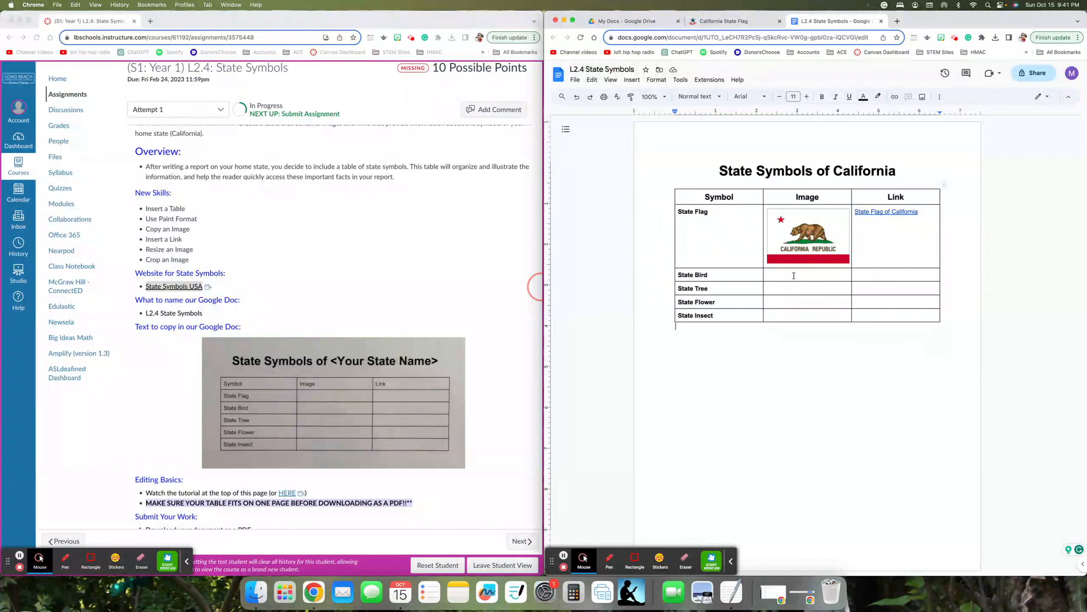
Step: Return to California's symbols list on State Symbols USA and open the State Bird's California Quail page
{"action": "left_click", "coordinate": [728, 20]}
{"action": "left_click", "coordinate": [771, 35]}
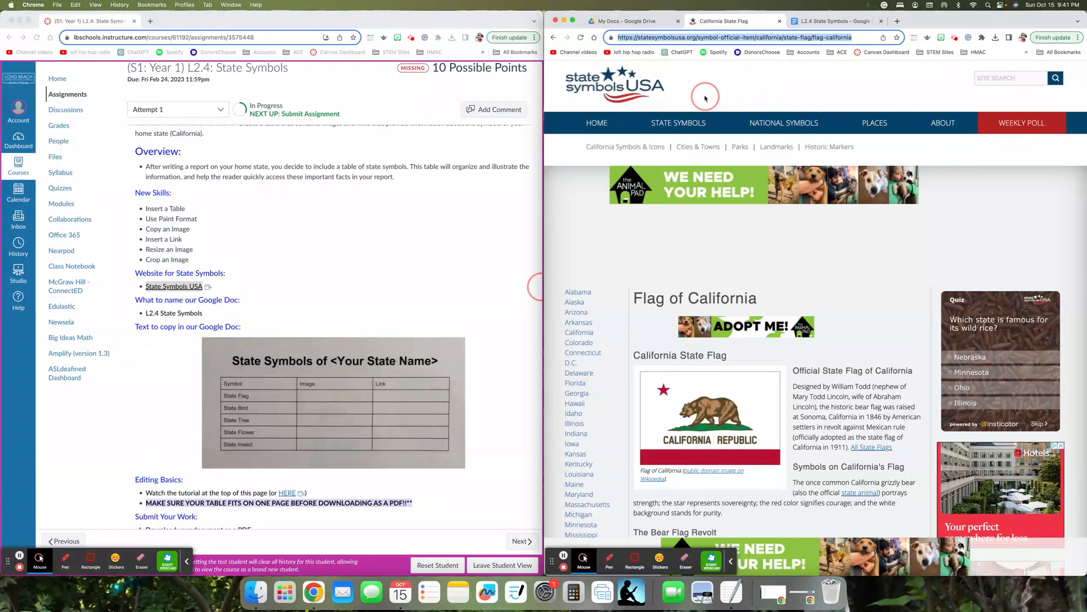
{"action": "left_click", "coordinate": [554, 38]}
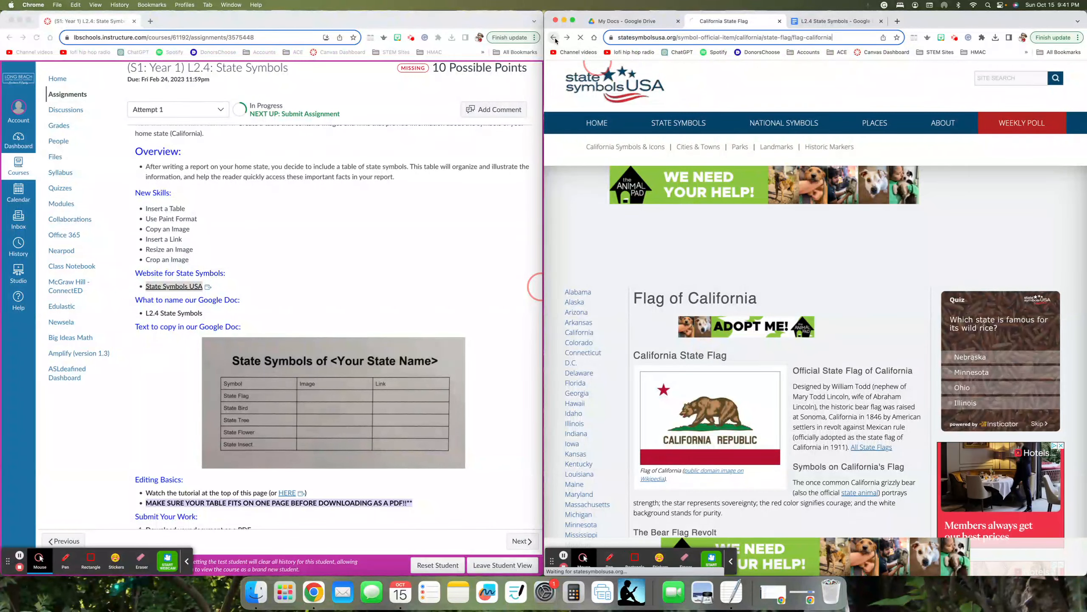
{"action": "left_click", "coordinate": [830, 21]}
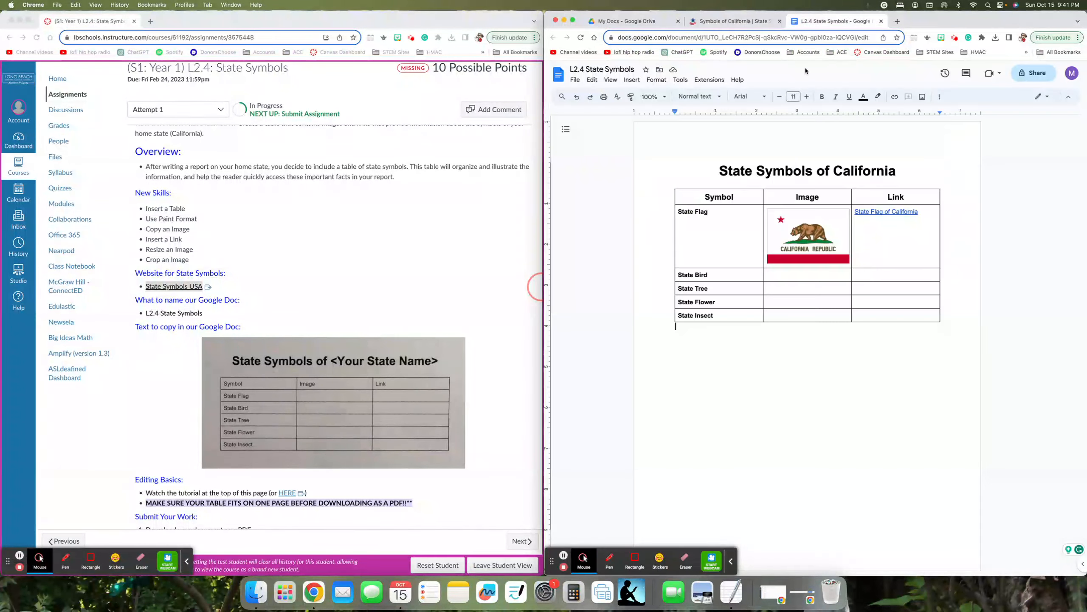
{"action": "left_click", "coordinate": [733, 23]}
{"action": "scroll", "coordinate": [727, 184], "scroll_direction": "up", "scroll_amount": 5}
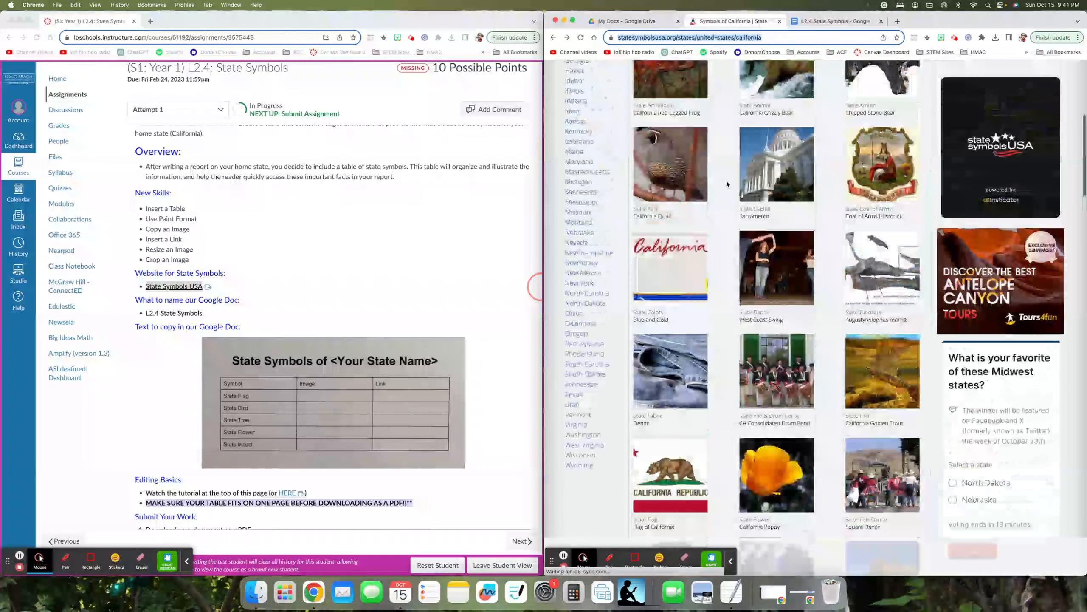
{"action": "scroll", "coordinate": [727, 184], "scroll_direction": "up", "scroll_amount": 3}
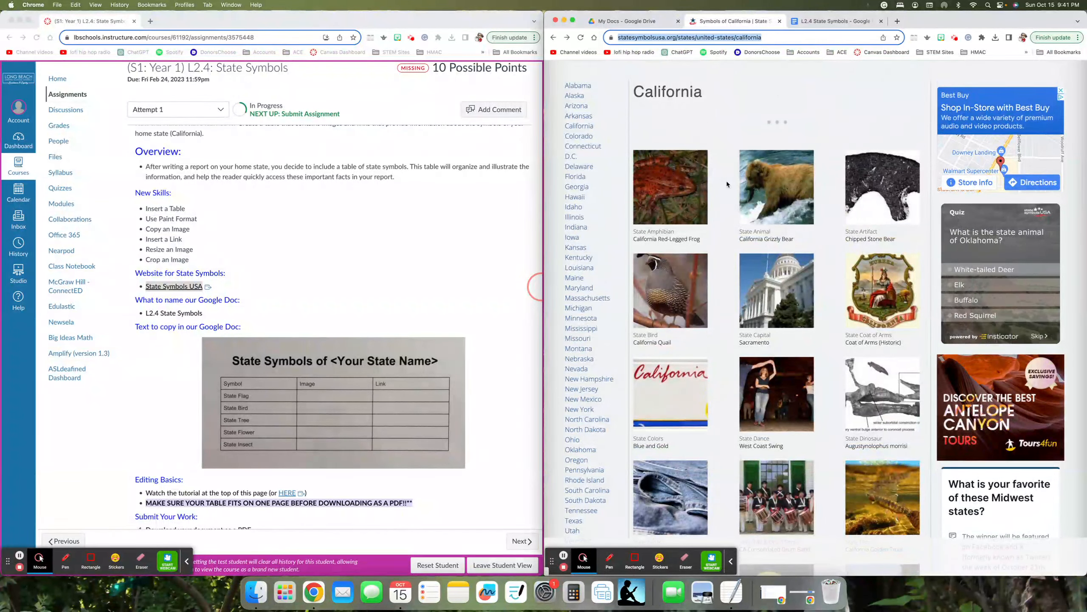
{"action": "left_click", "coordinate": [676, 286]}
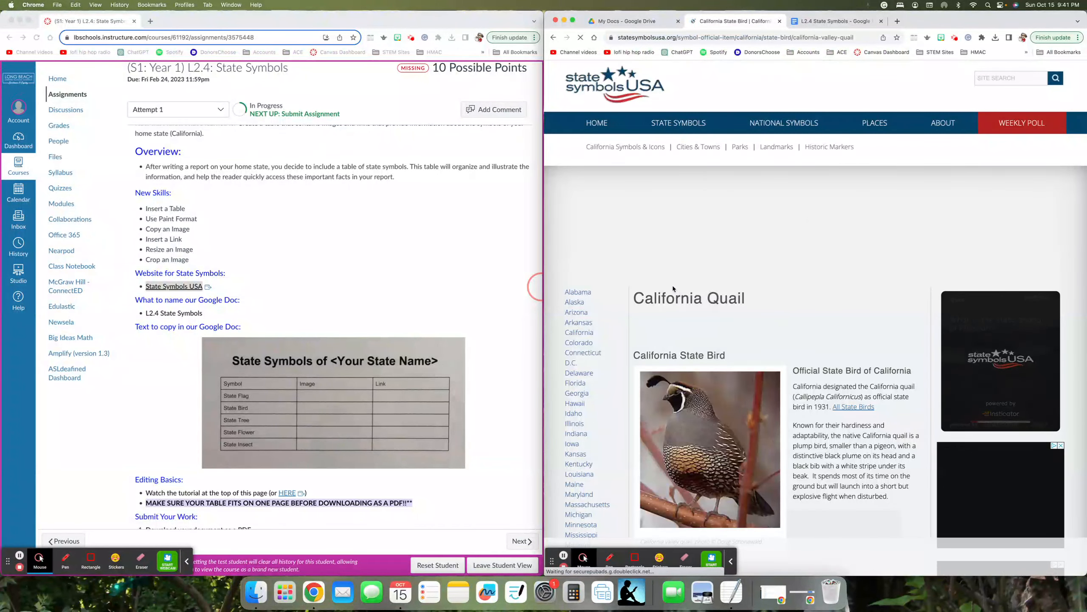
Step: Copy the California Quail image and paste it into the State Bird row's Image cell of the L2.4 State Symbols document
{"action": "right_click", "coordinate": [709, 455]}
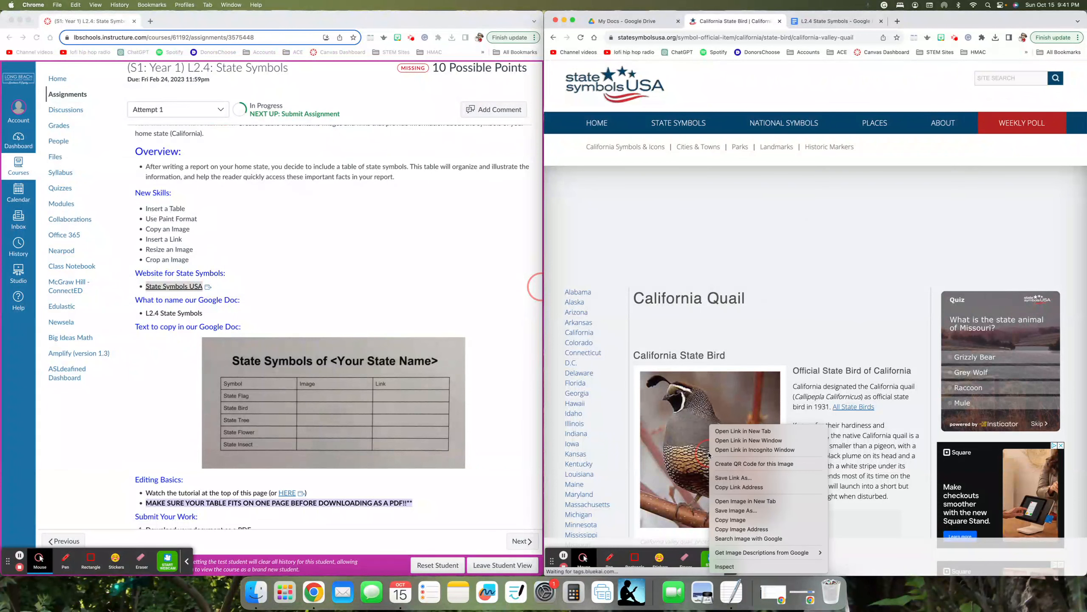
{"action": "left_click", "coordinate": [731, 521]}
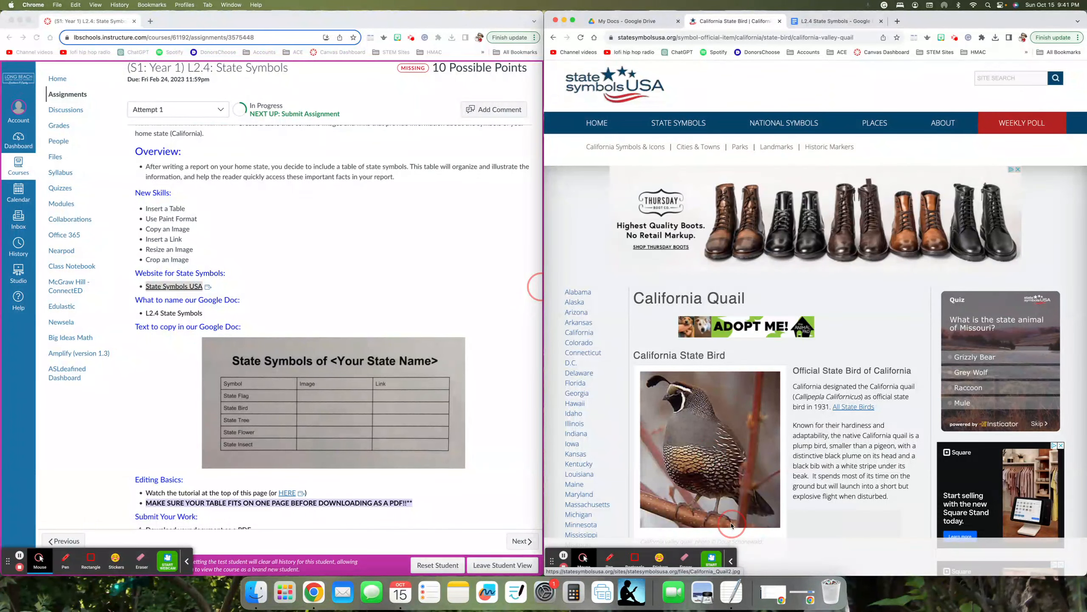
{"action": "left_click", "coordinate": [811, 22]}
{"action": "right_click", "coordinate": [786, 276]}
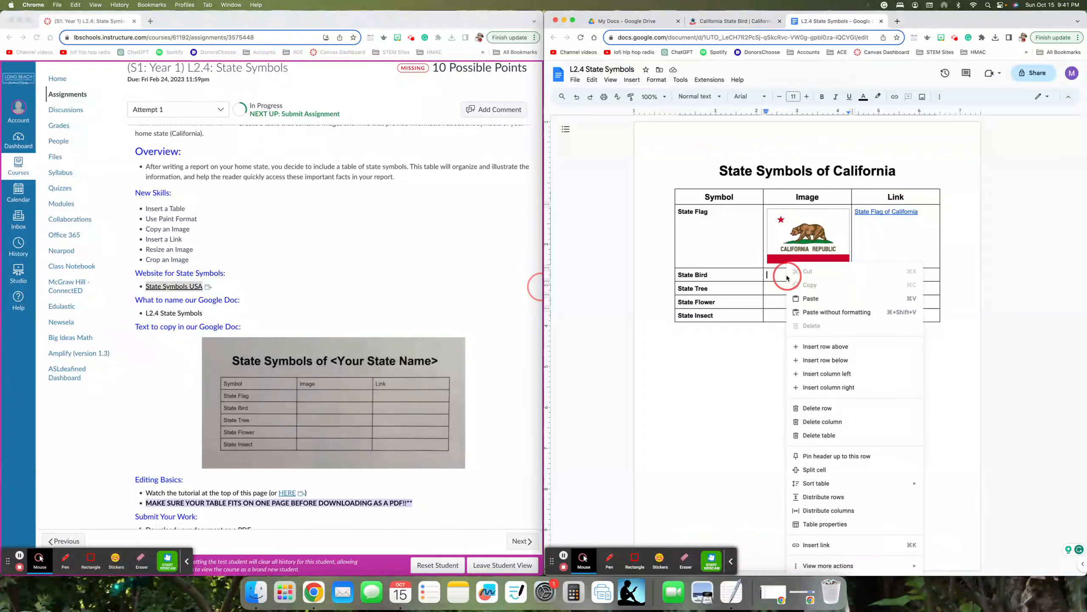
{"action": "left_click", "coordinate": [799, 298]}
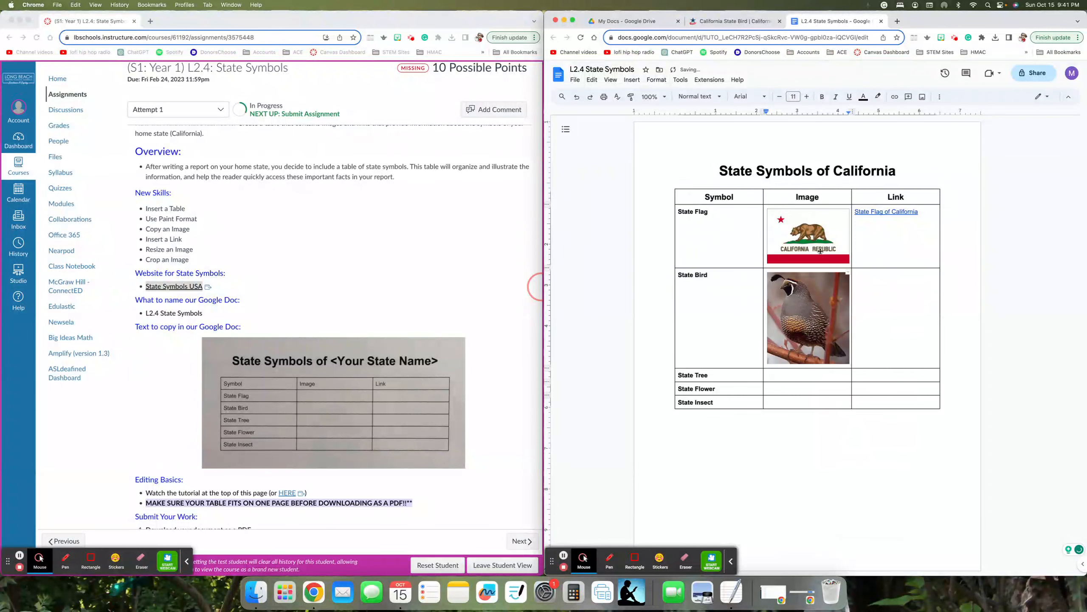
Step: Shrink the quail image proportionally to about the height of the flag image
{"action": "left_click", "coordinate": [800, 316]}
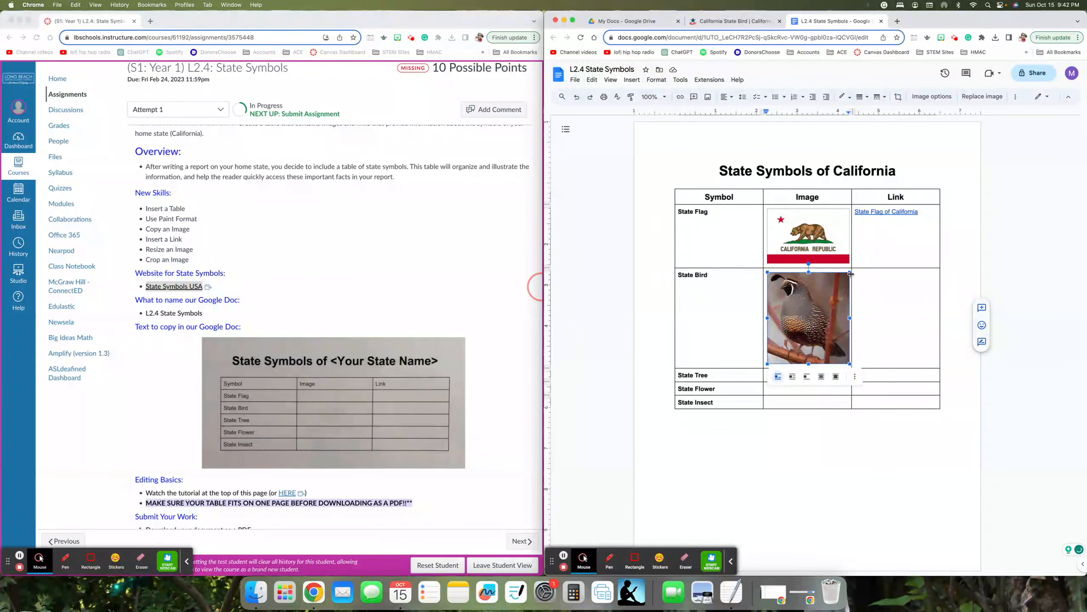
{"action": "left_click_drag", "start_coordinate": [850, 271], "coordinate": [824, 294]}
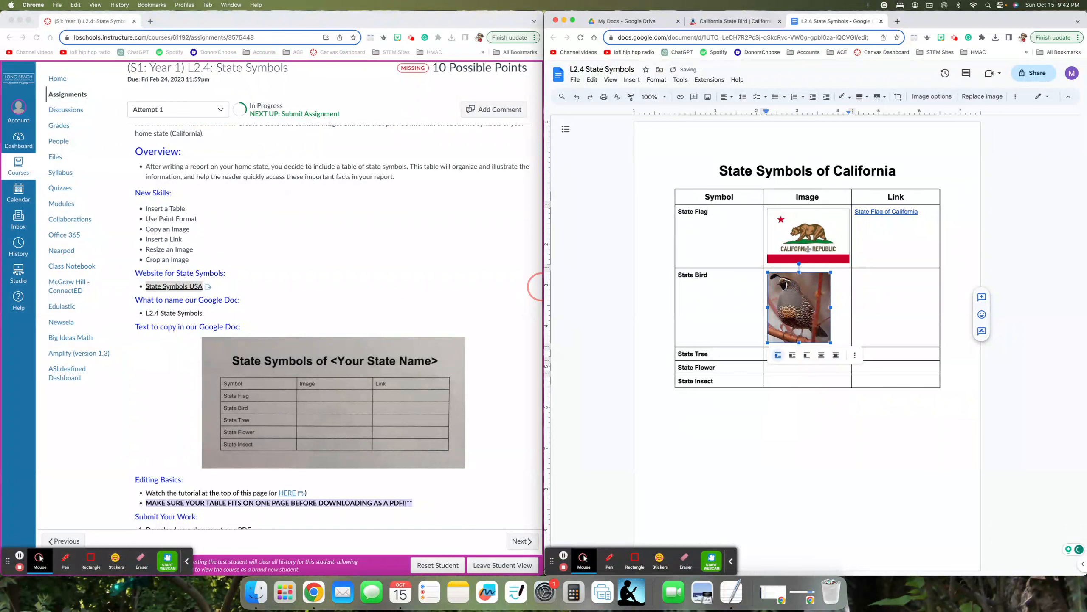
{"action": "left_click_drag", "start_coordinate": [827, 271], "coordinate": [820, 278]}
{"action": "left_click", "coordinate": [832, 285]}
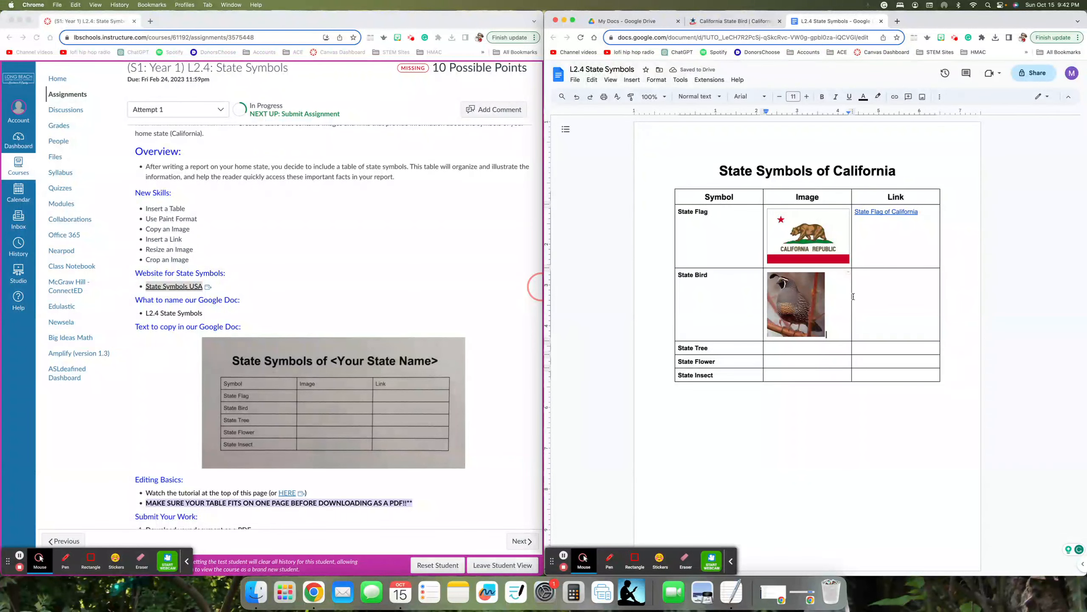
Step: Copy the California Quail page's full web address and place the cursor in the State Bird row's Link cell of the document
{"action": "left_click", "coordinate": [732, 21]}
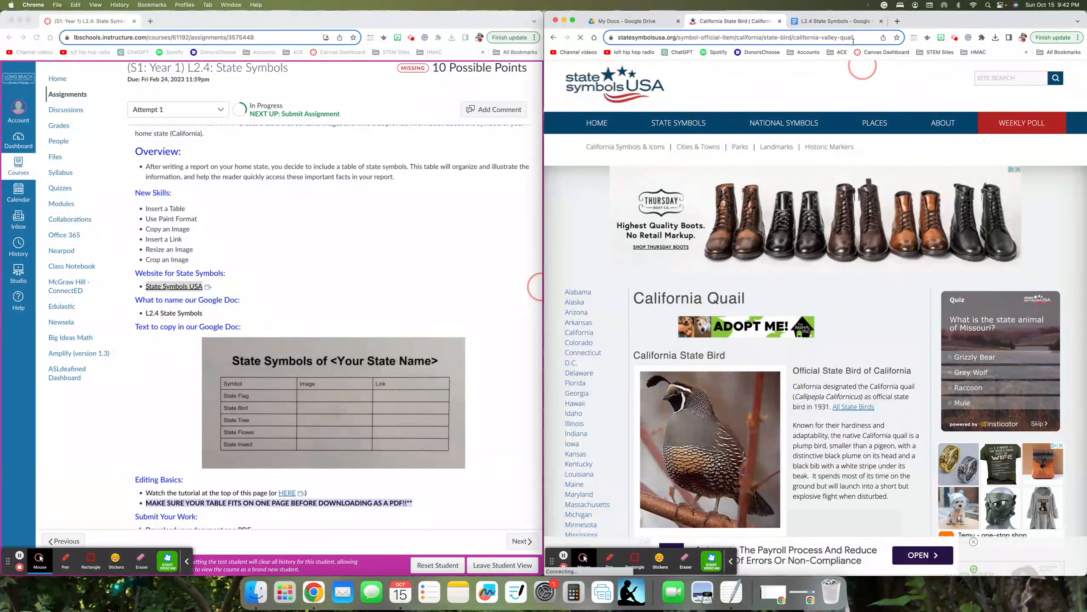
{"action": "left_click_drag", "start_coordinate": [861, 37], "coordinate": [619, 39]}
{"action": "key", "text": "cmd+c"}
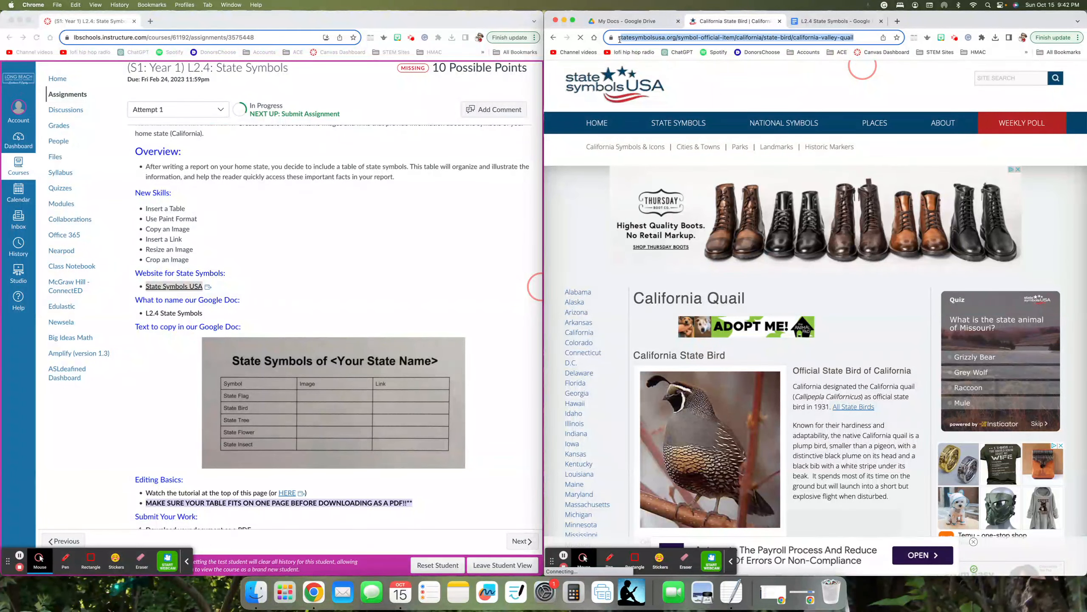
{"action": "left_click", "coordinate": [824, 19]}
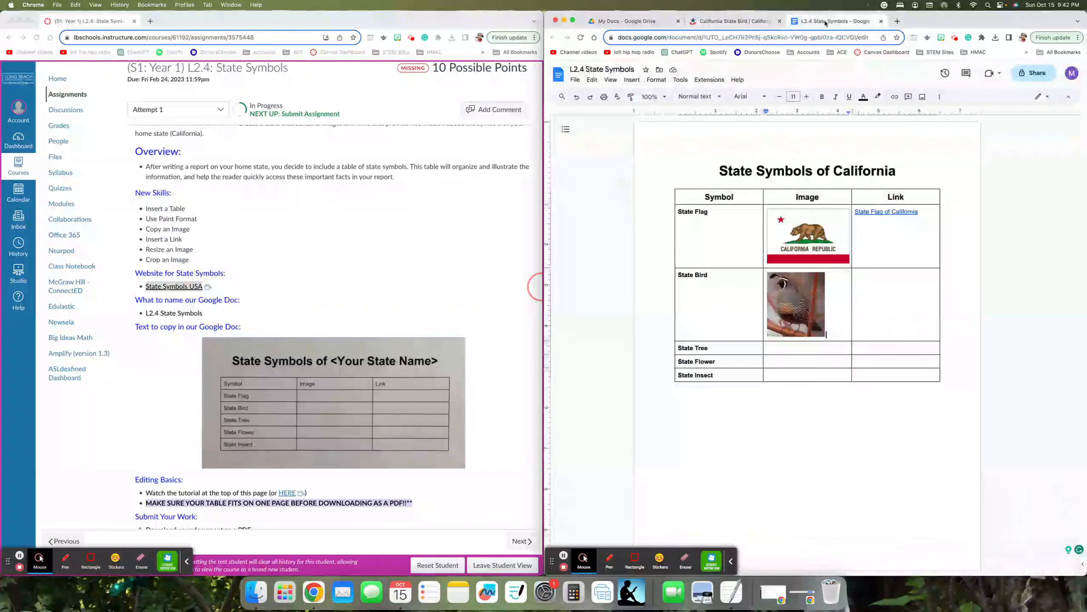
{"action": "left_click", "coordinate": [899, 295]}
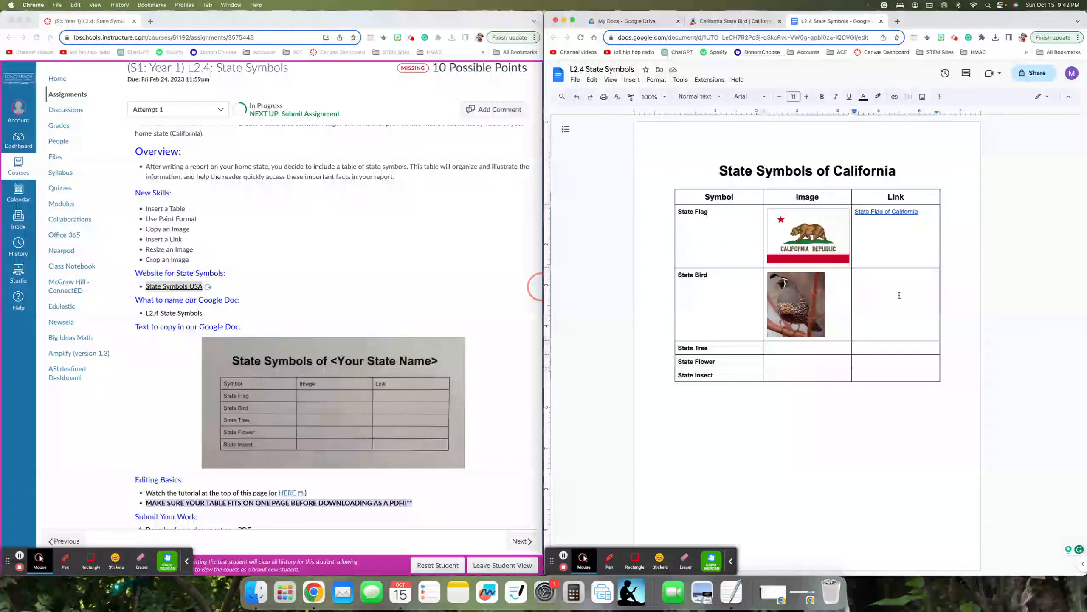
{"action": "type", "text": "Sta"}
{"action": "key", "text": "BackSpace"}
{"action": "key", "text": "BackSpace"}
{"action": "key", "text": "BackSpace"}
{"action": "key", "text": "BackSpace"}
{"action": "key", "text": "BackSpace"}
{"action": "key", "text": "super+k"}
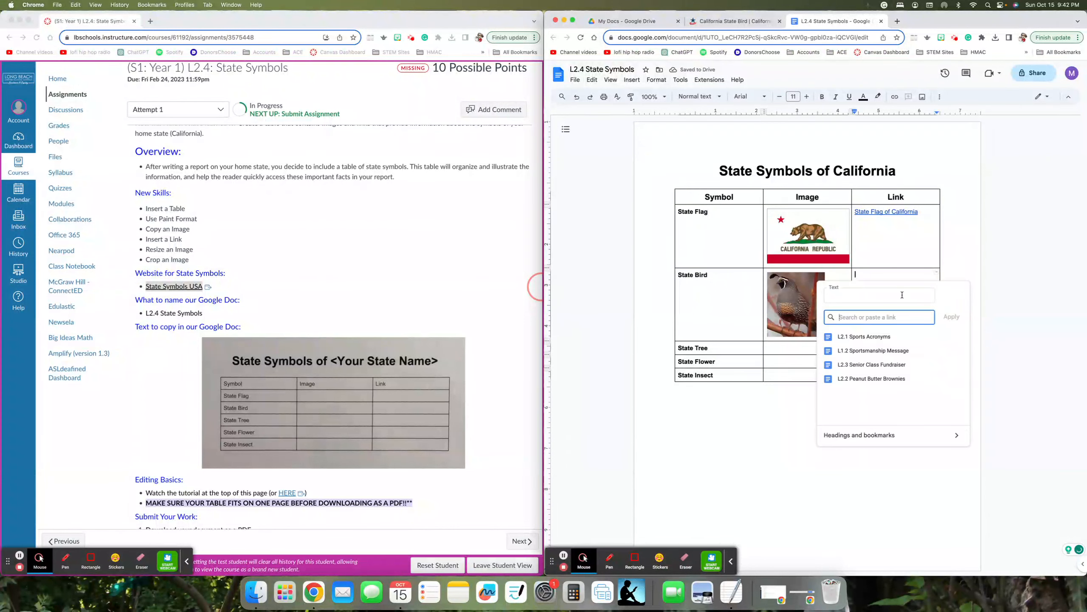
{"action": "left_click", "coordinate": [899, 275]}
Step: Insert the copied California Quail page link with the text "State Bird of California" in the State Bird row and check its preview
{"action": "right_click", "coordinate": [899, 275]}
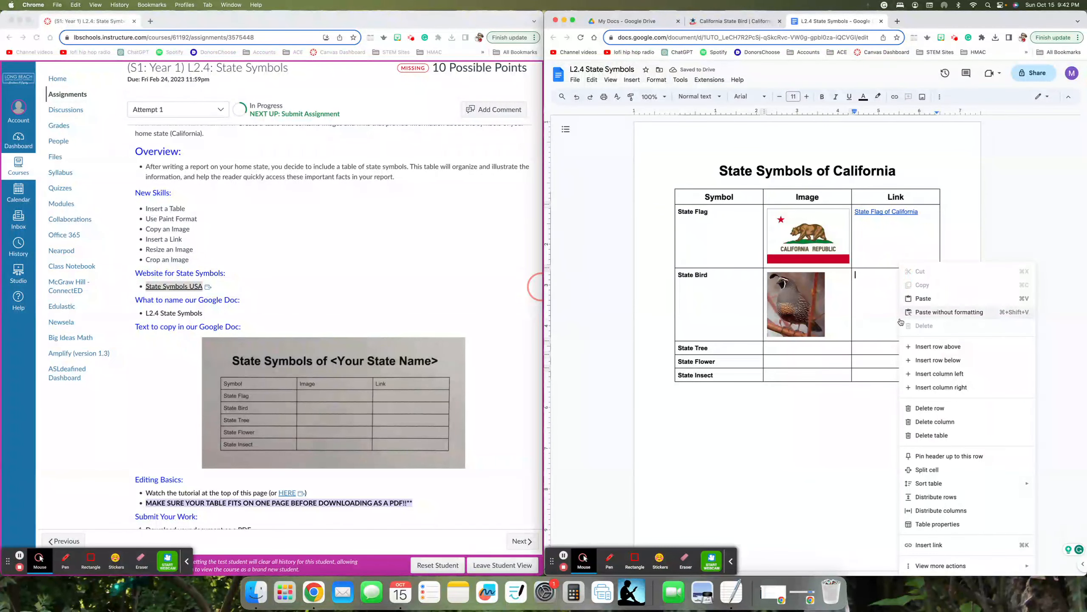
{"action": "left_click", "coordinate": [921, 544]}
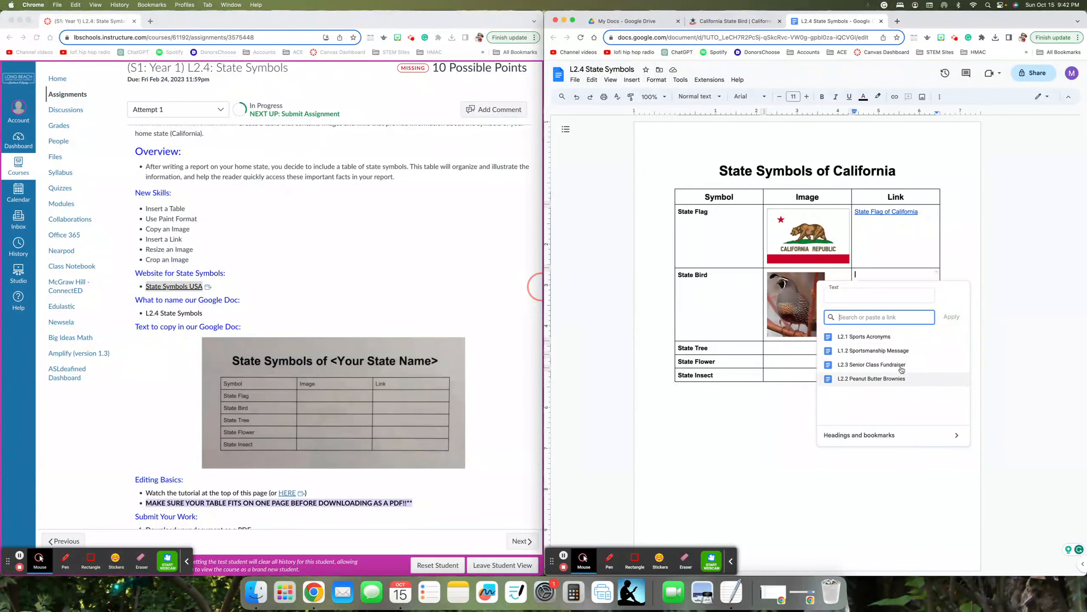
{"action": "left_click", "coordinate": [890, 295]}
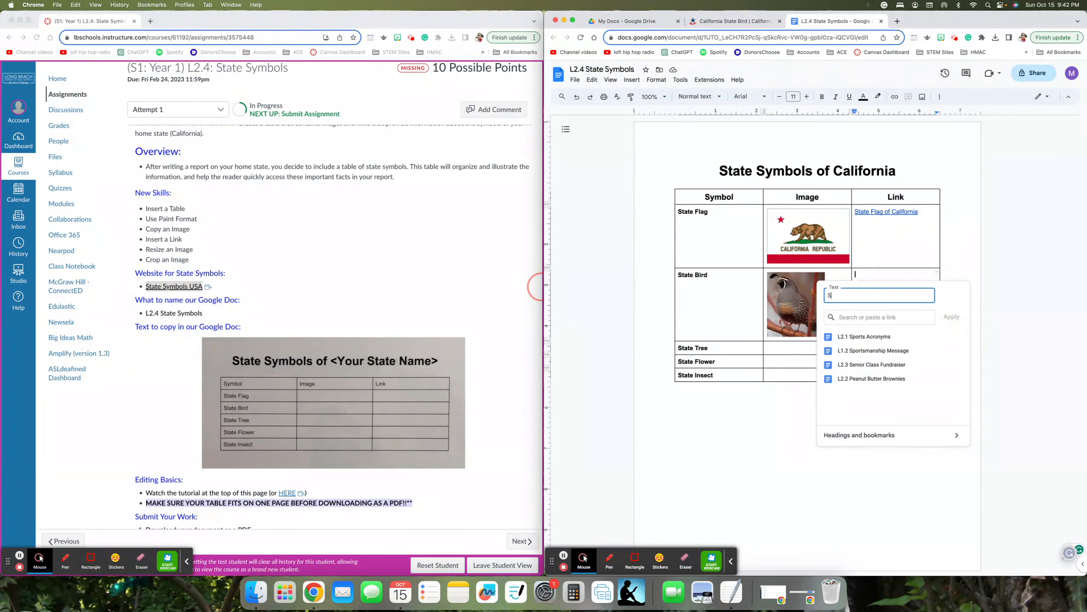
{"action": "type", "text": "State Bird of California"}
{"action": "left_click", "coordinate": [893, 317]}
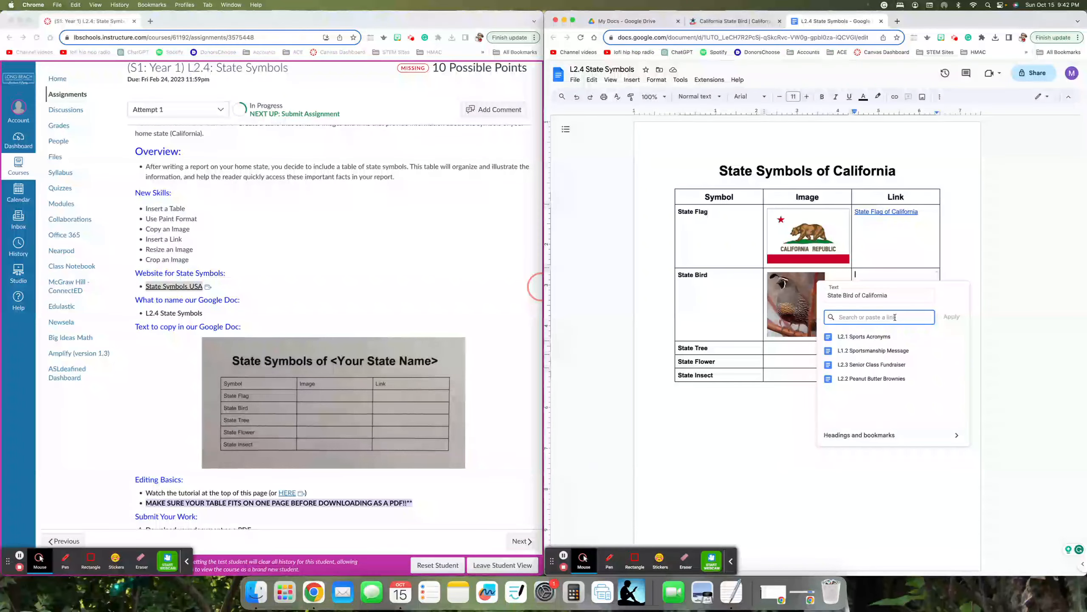
{"action": "key", "text": "cmd+v"}
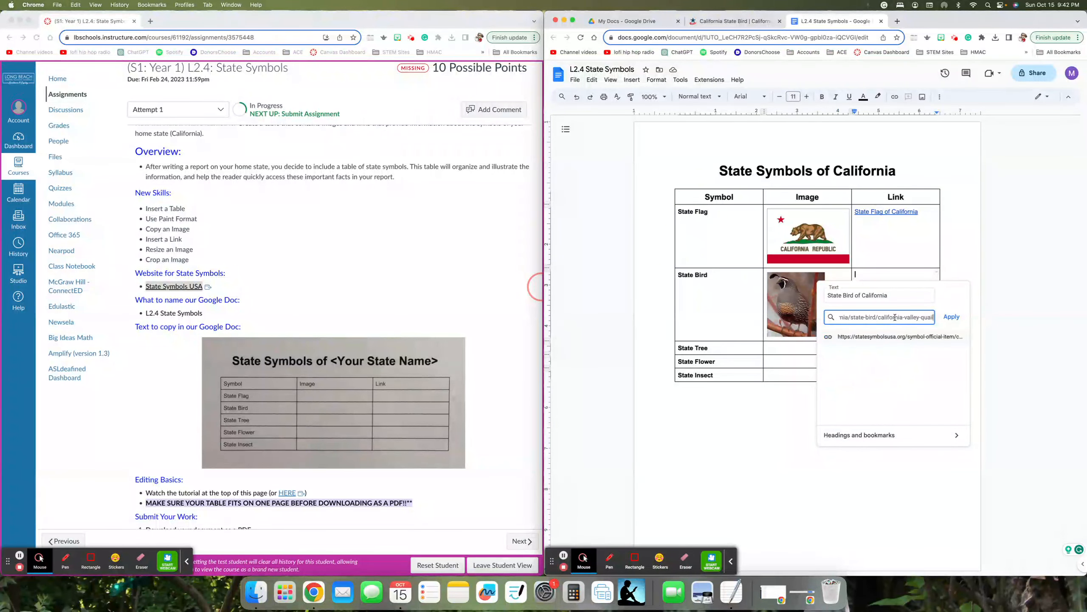
{"action": "left_click", "coordinate": [951, 317]}
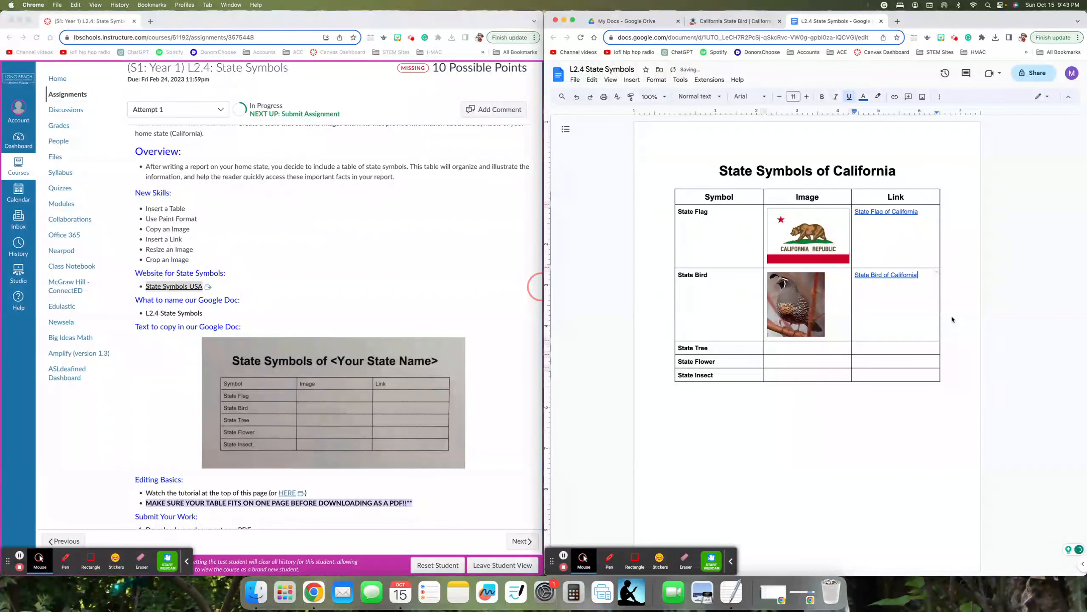
{"action": "left_click", "coordinate": [889, 275]}
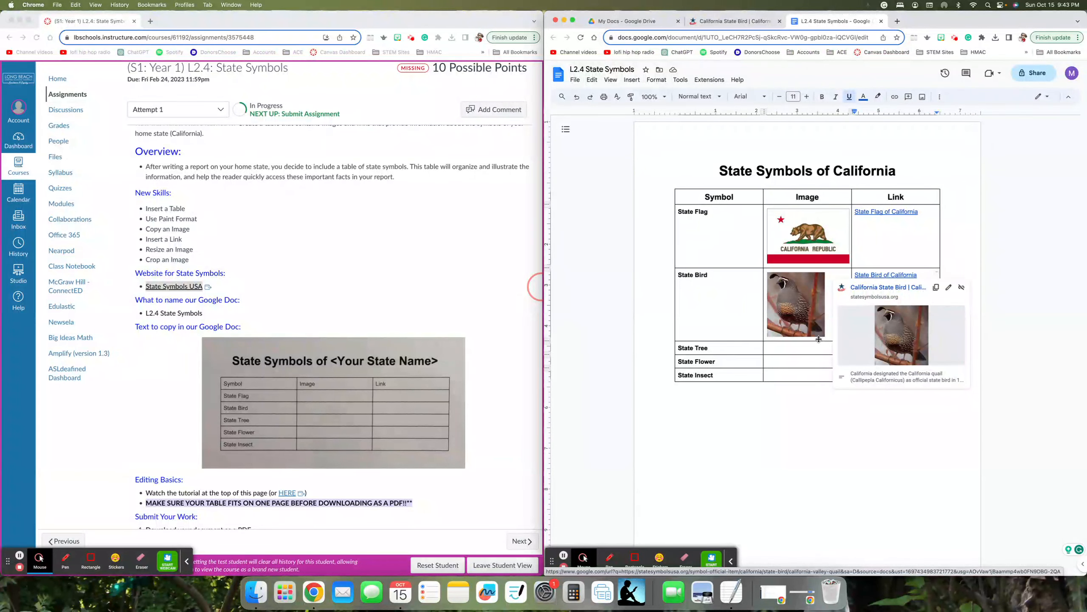
{"action": "left_click", "coordinate": [803, 344]}
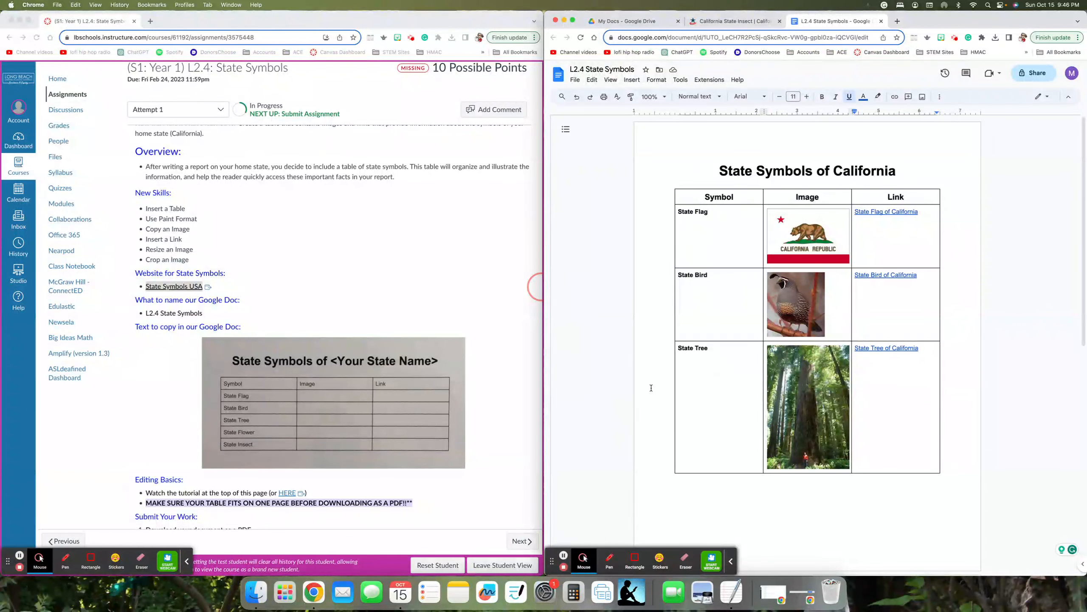
Step: Review the filled-in table across both pages and check the link previews for the flag, bird, tree, flower and insect
{"action": "scroll", "coordinate": [651, 387], "scroll_direction": "down", "scroll_amount": 5}
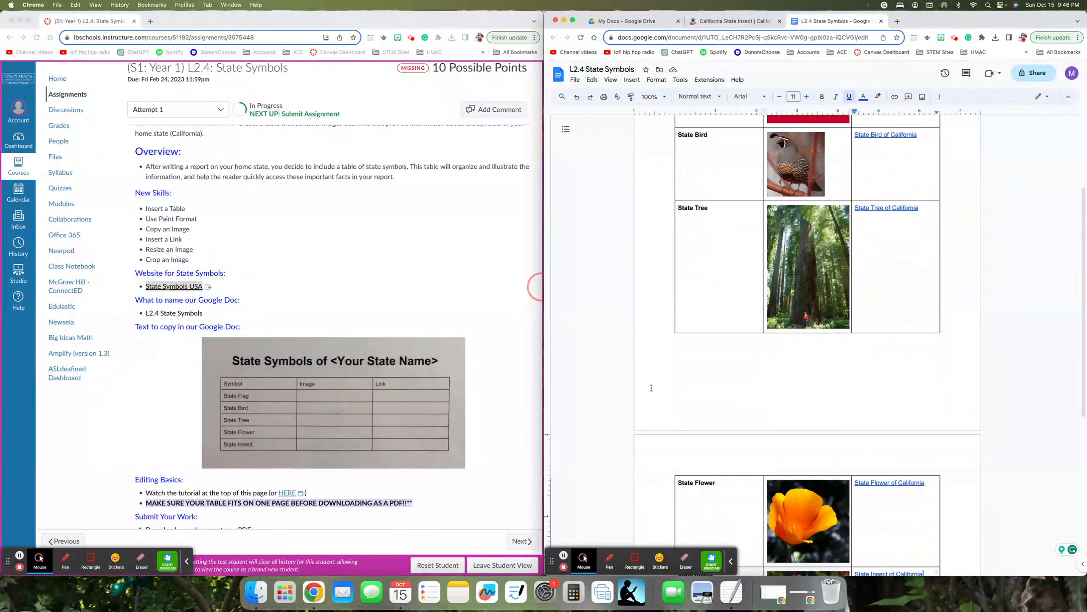
{"action": "scroll", "coordinate": [652, 388], "scroll_direction": "down", "scroll_amount": 5}
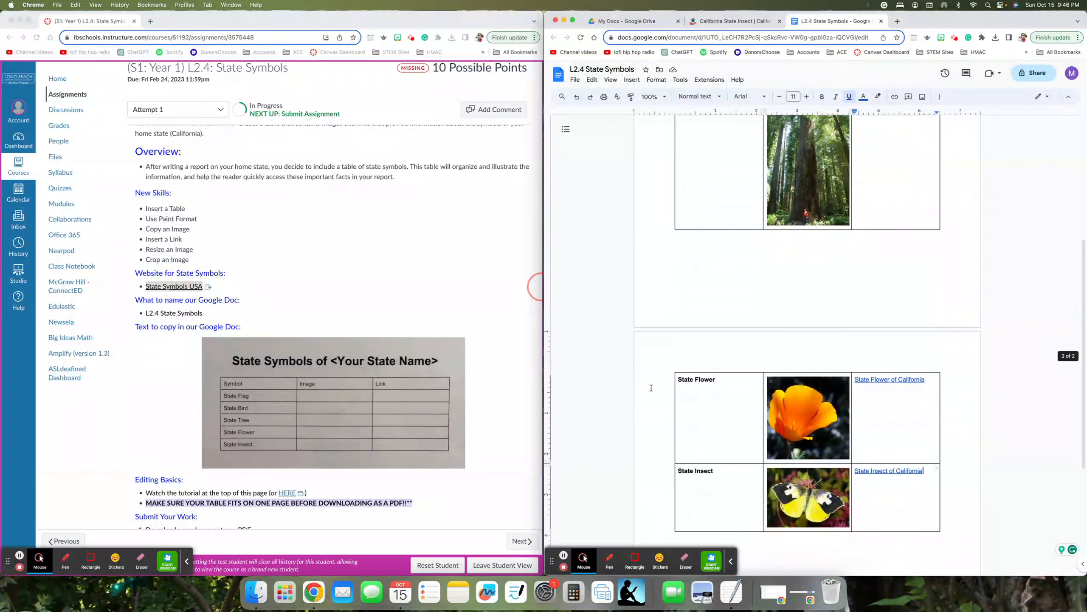
{"action": "scroll", "coordinate": [651, 388], "scroll_direction": "up", "scroll_amount": 5}
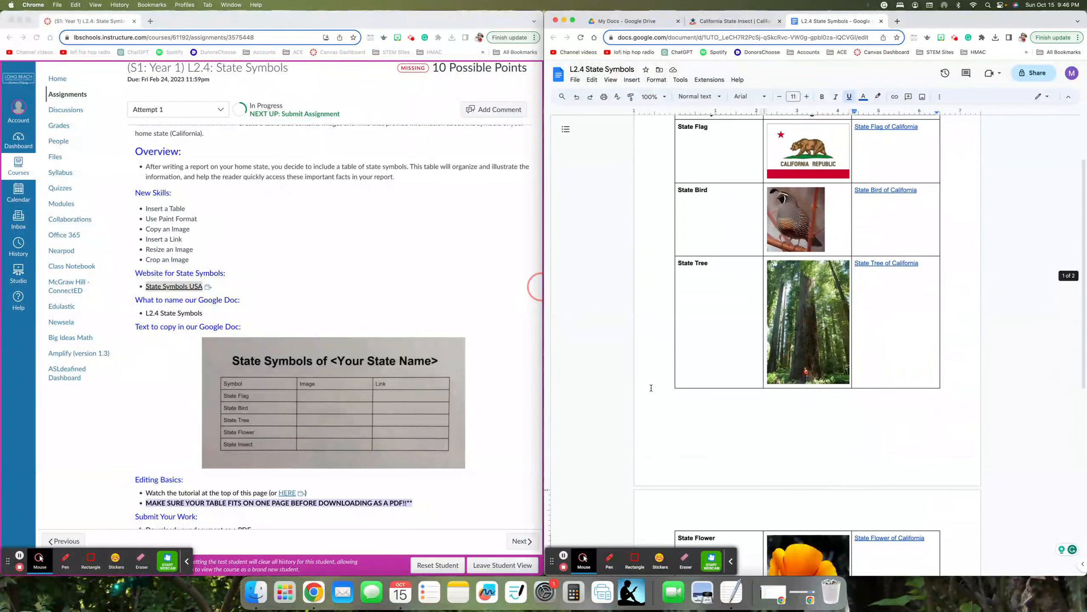
{"action": "scroll", "coordinate": [651, 388], "scroll_direction": "up", "scroll_amount": 3}
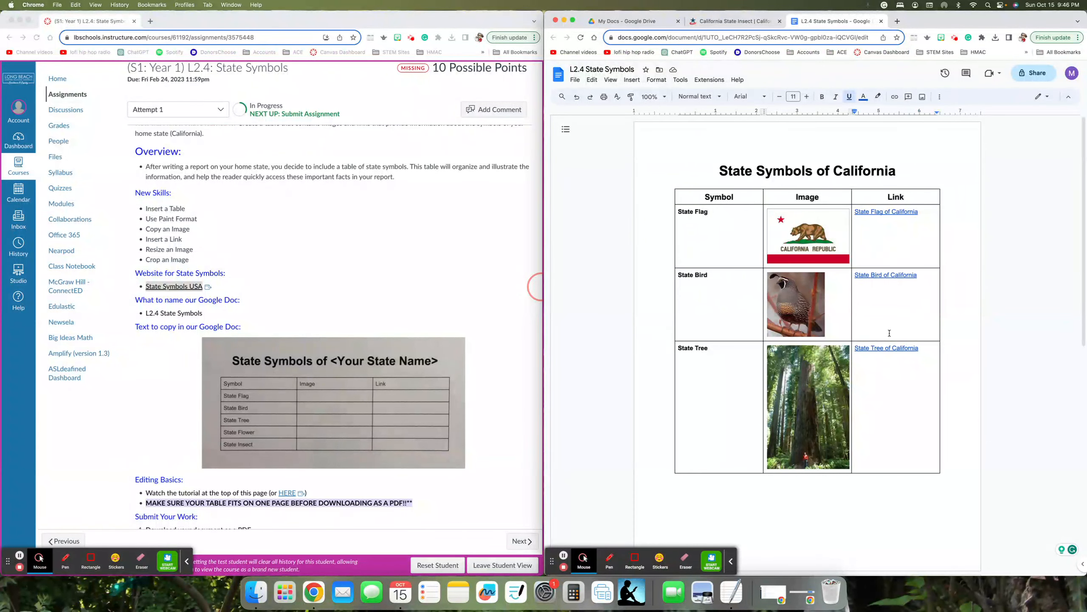
{"action": "scroll", "coordinate": [890, 333], "scroll_direction": "down", "scroll_amount": 10}
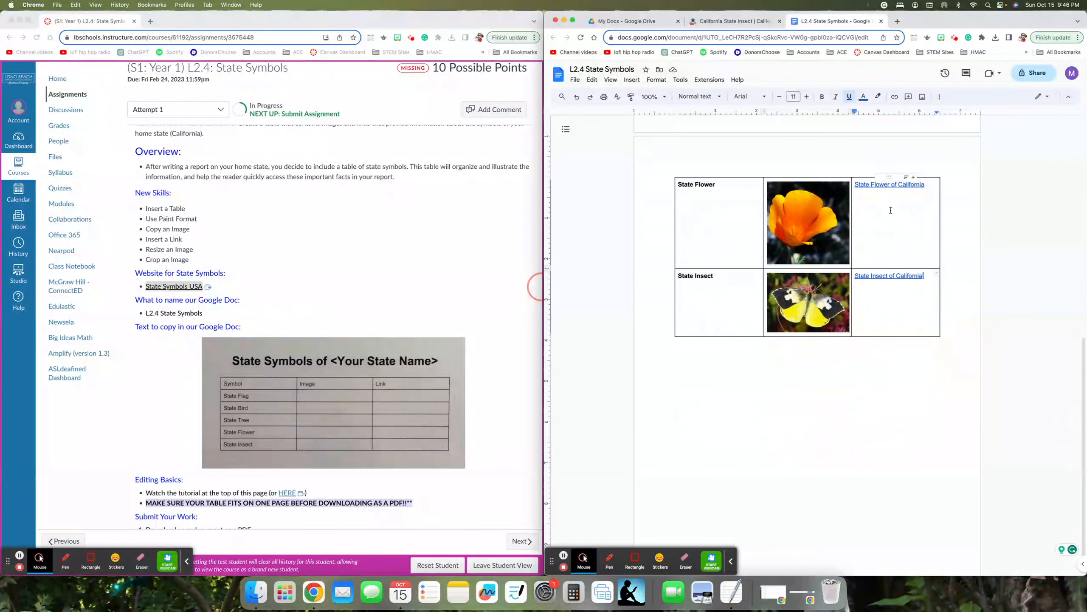
{"action": "scroll", "coordinate": [894, 262], "scroll_direction": "up", "scroll_amount": 10}
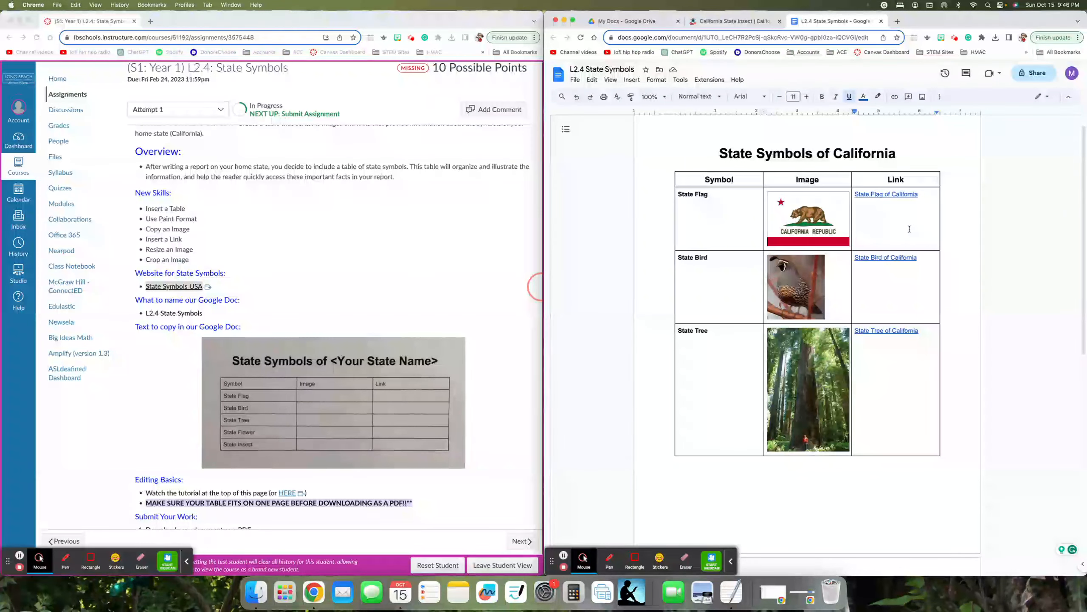
{"action": "left_click", "coordinate": [880, 197]}
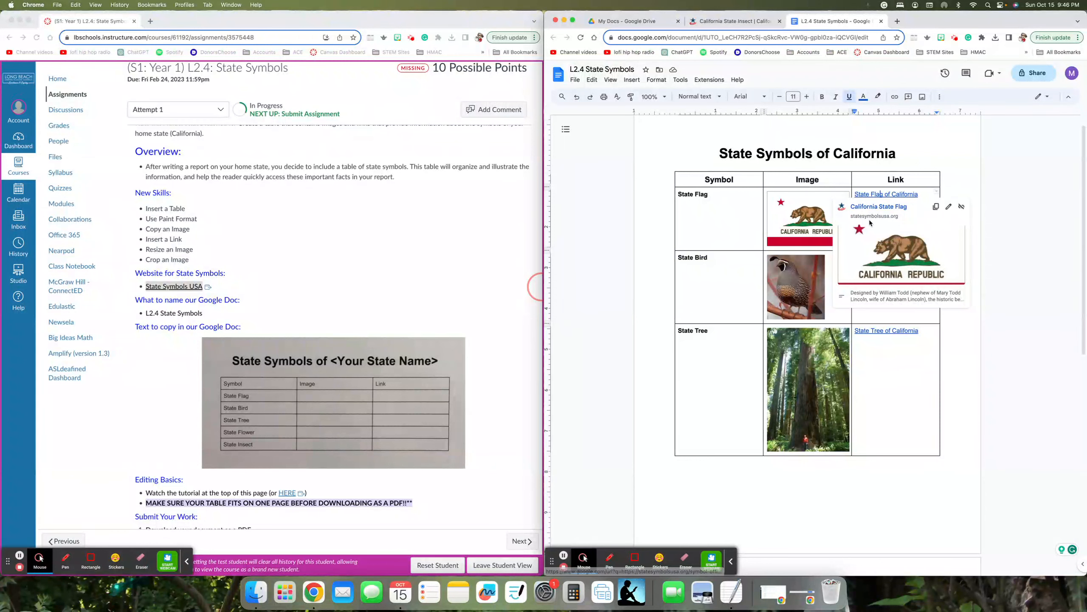
{"action": "left_click", "coordinate": [926, 350]}
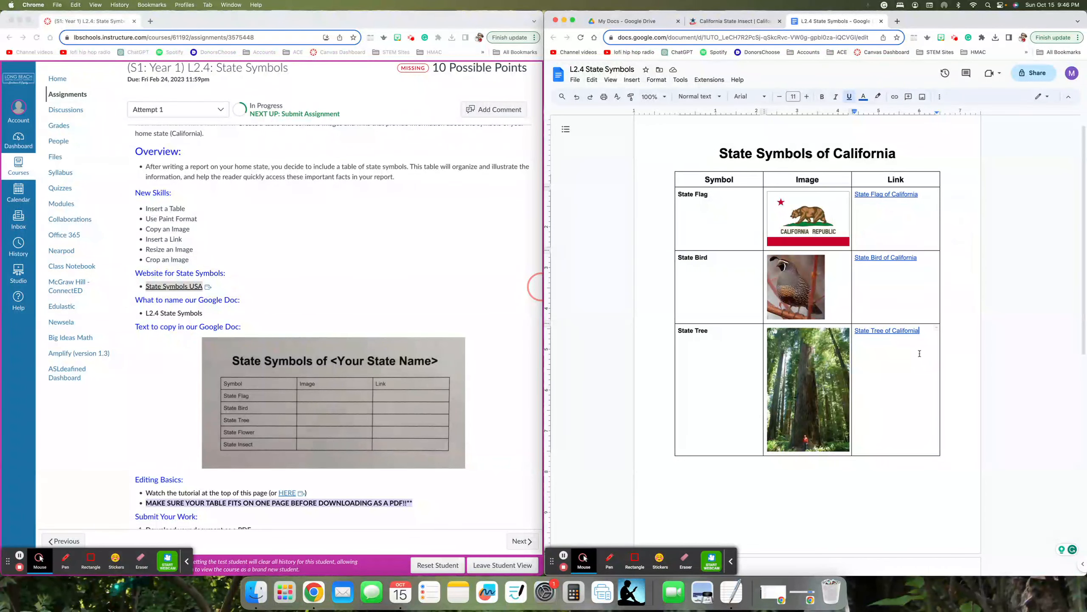
{"action": "left_click", "coordinate": [880, 259]}
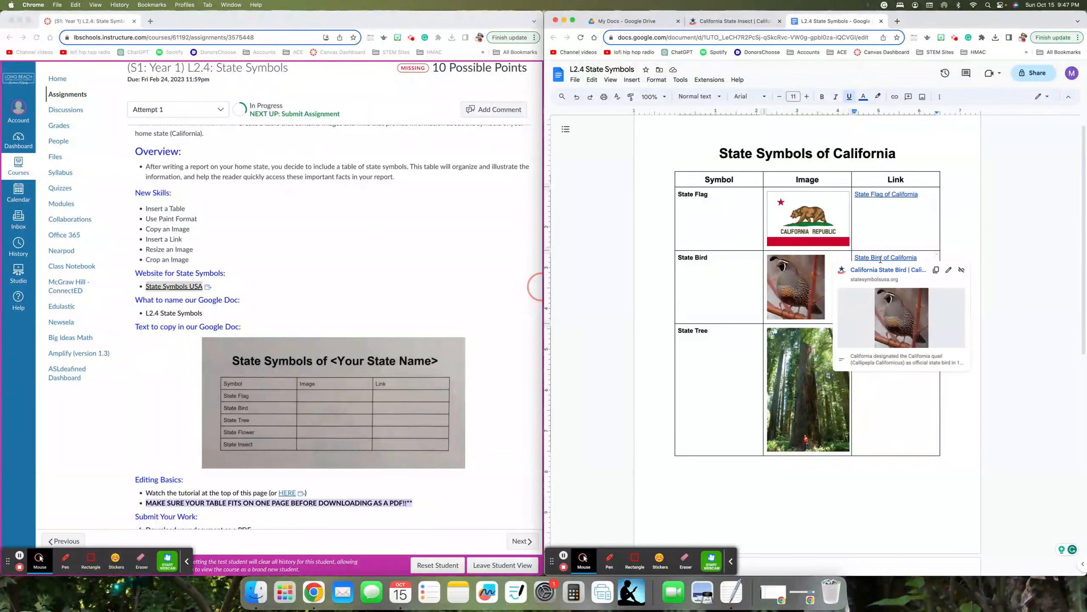
{"action": "left_click", "coordinate": [886, 330]}
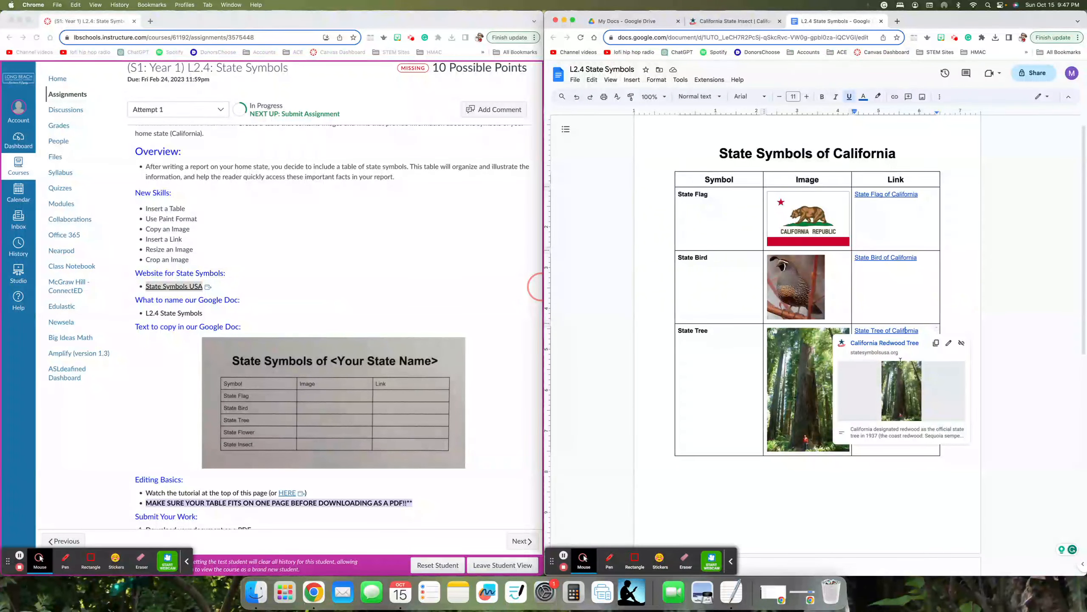
{"action": "scroll", "coordinate": [910, 436], "scroll_direction": "down", "scroll_amount": 2}
{"action": "scroll", "coordinate": [910, 436], "scroll_direction": "down", "scroll_amount": 8}
{"action": "left_click", "coordinate": [885, 338]}
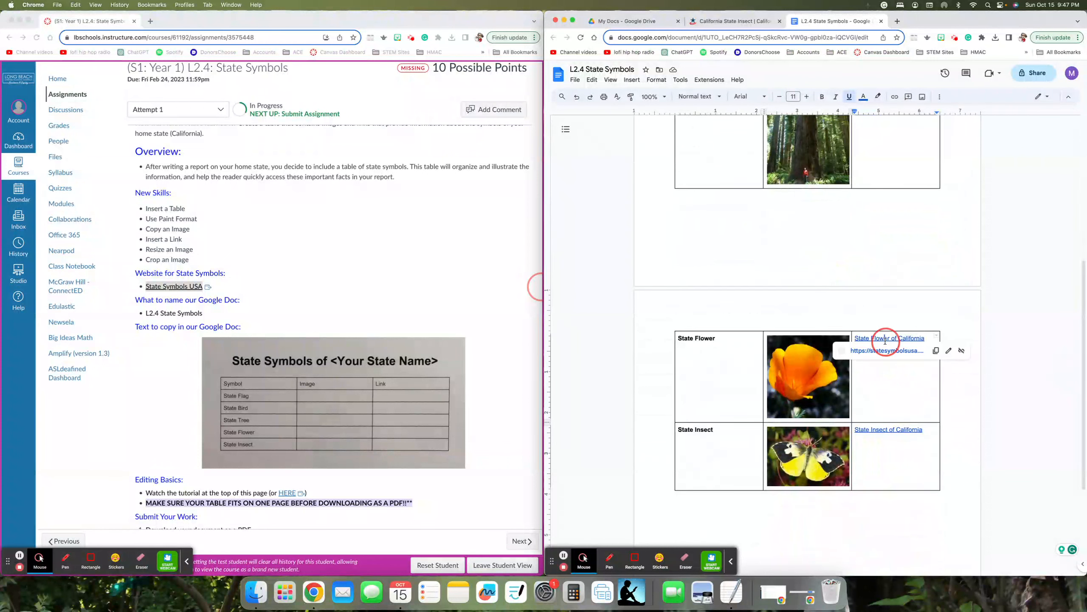
{"action": "left_click", "coordinate": [902, 430]}
{"action": "left_click", "coordinate": [959, 370]}
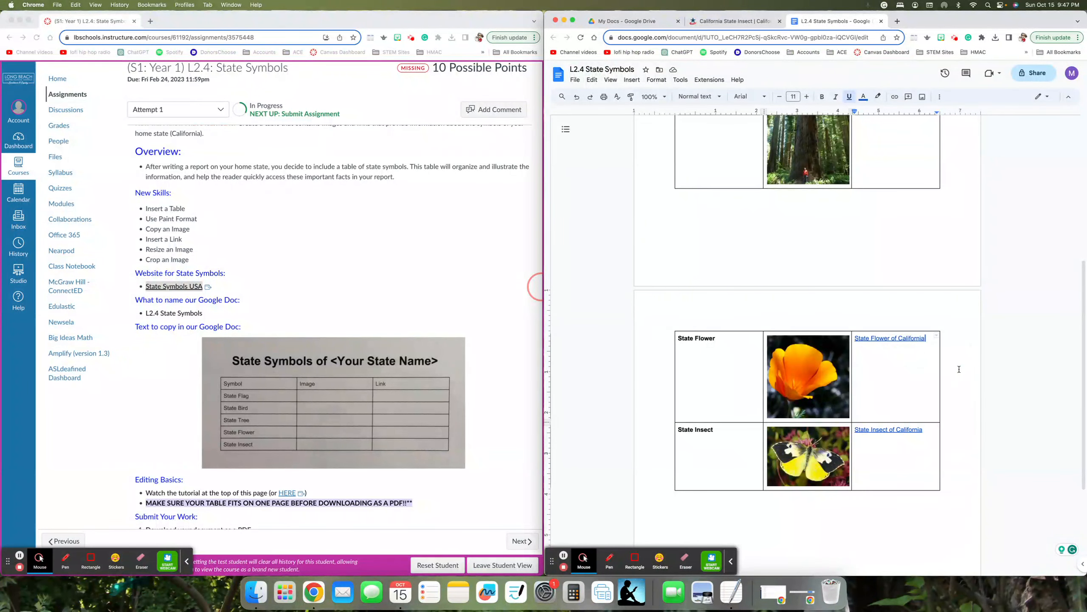
Step: Shrink the State Tree's redwood image proportionally to about the height of the quail image
{"action": "scroll", "coordinate": [794, 298], "scroll_direction": "up", "scroll_amount": 10}
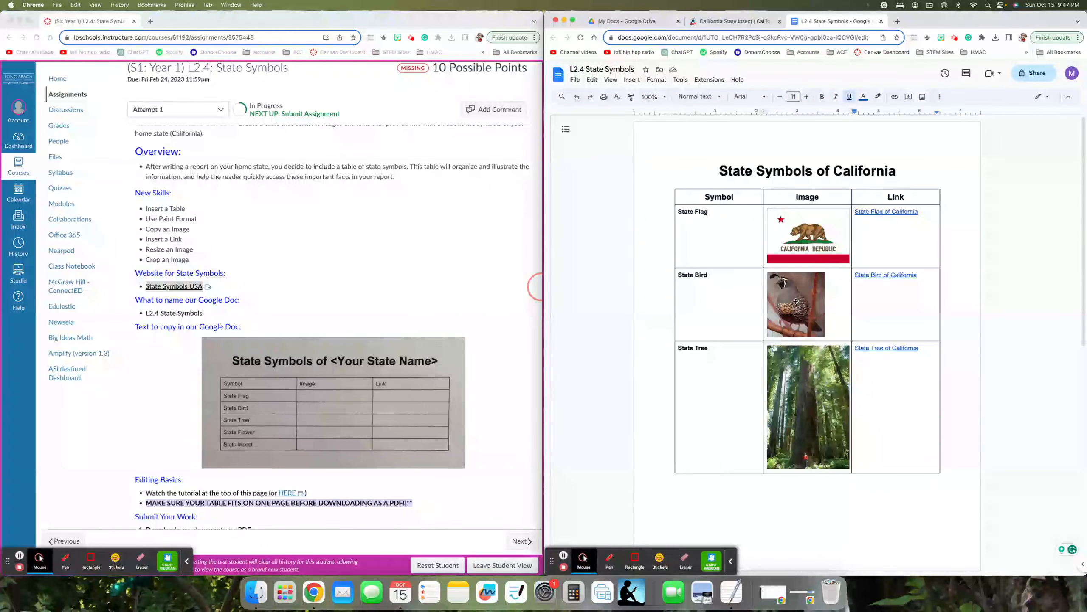
{"action": "scroll", "coordinate": [827, 453], "scroll_direction": "down", "scroll_amount": 10}
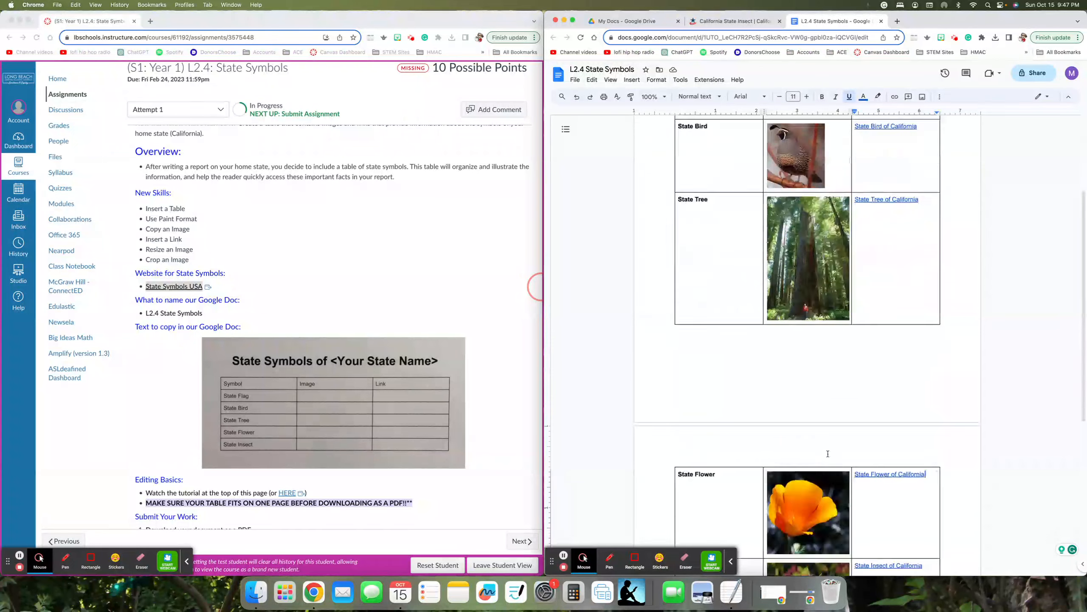
{"action": "scroll", "coordinate": [827, 453], "scroll_direction": "up", "scroll_amount": 10}
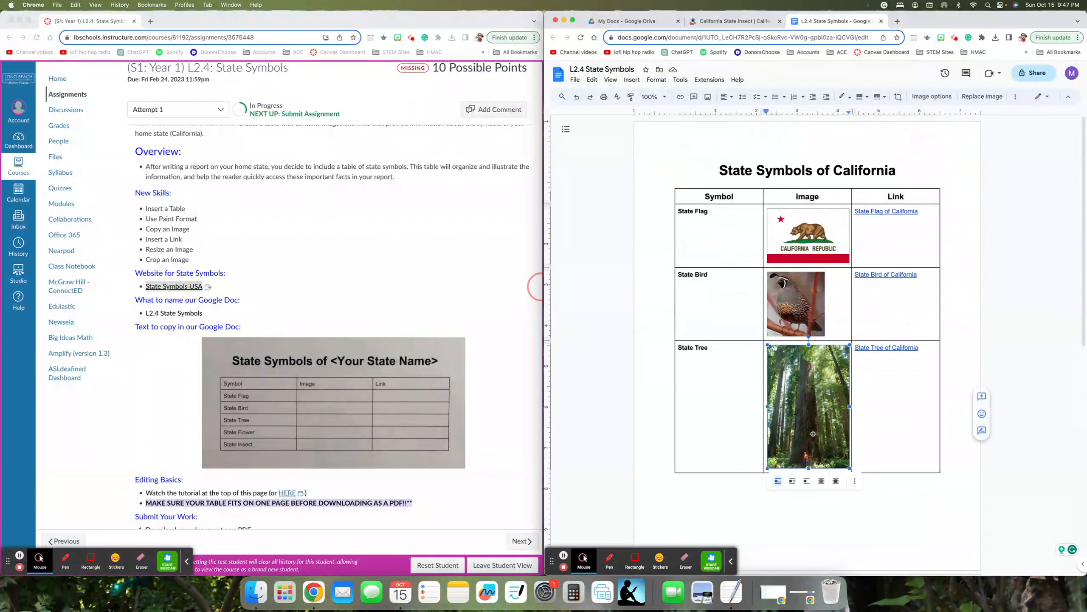
{"action": "left_click", "coordinate": [813, 434]}
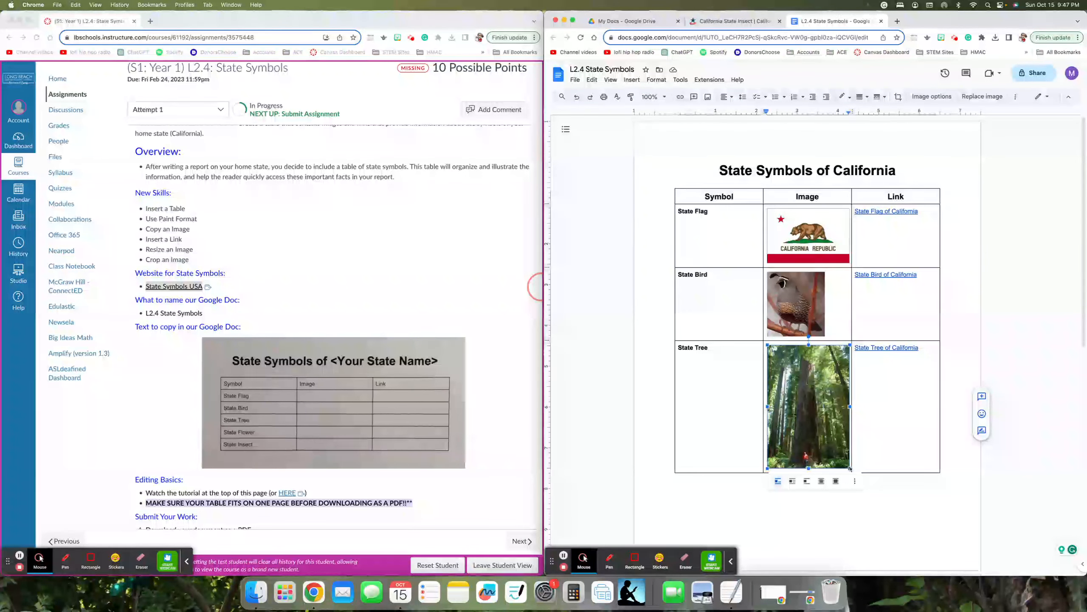
{"action": "left_click_drag", "start_coordinate": [850, 468], "coordinate": [812, 404]}
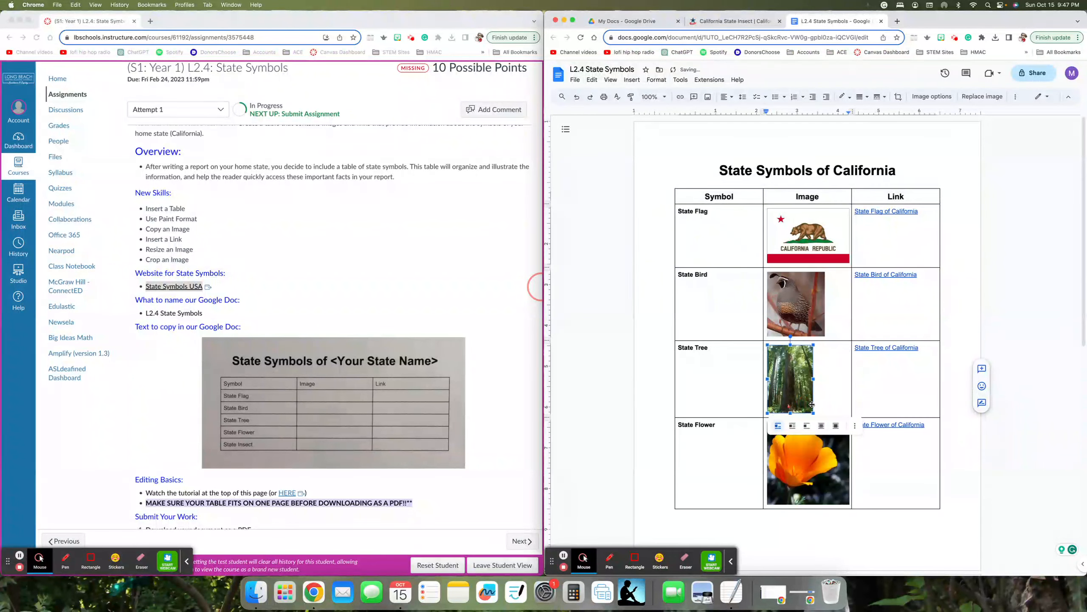
Step: Shrink the State Flower's poppy image to about 60% and the State Insect's butterfly image to about three quarters of their size
{"action": "left_click", "coordinate": [819, 478]}
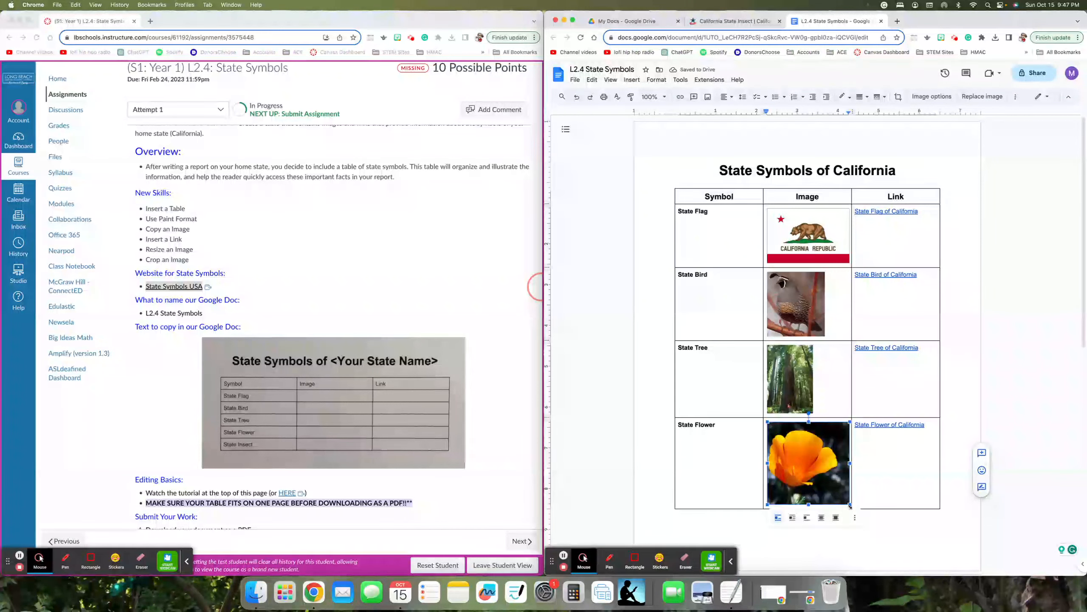
{"action": "left_click_drag", "start_coordinate": [850, 504], "coordinate": [817, 470]}
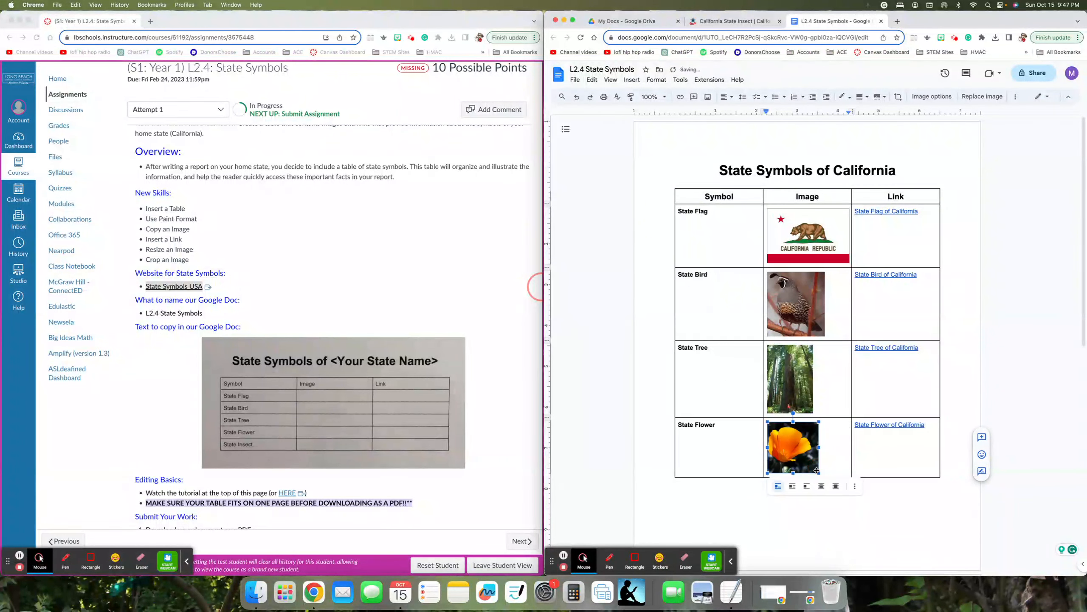
{"action": "scroll", "coordinate": [835, 472], "scroll_direction": "down", "scroll_amount": 4}
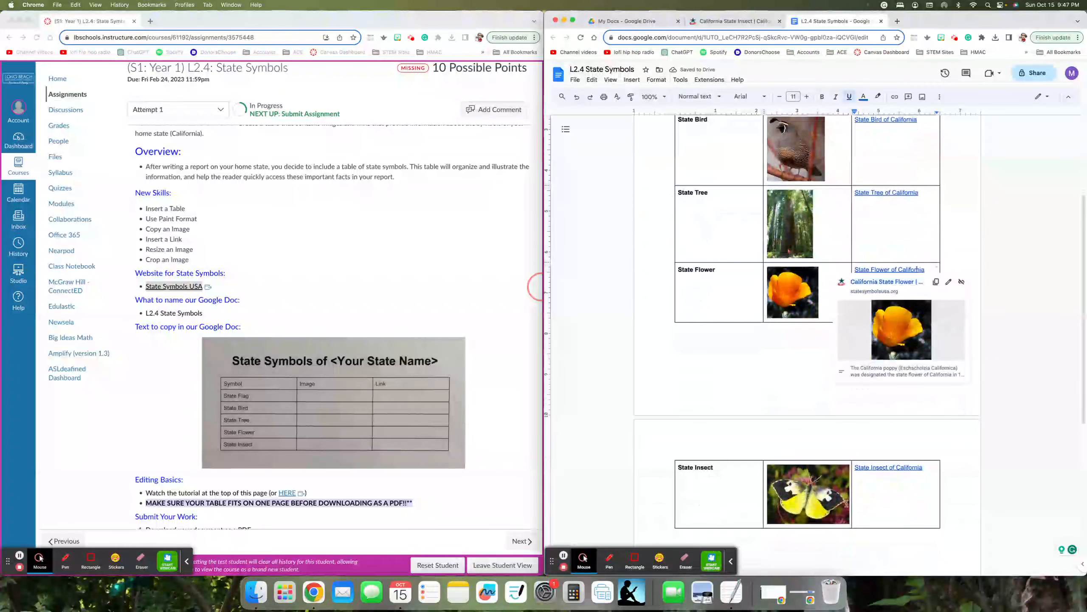
{"action": "left_click", "coordinate": [825, 506]}
{"action": "left_click_drag", "start_coordinate": [850, 523], "coordinate": [827, 506]}
{"action": "scroll", "coordinate": [794, 376], "scroll_direction": "up", "scroll_amount": 5}
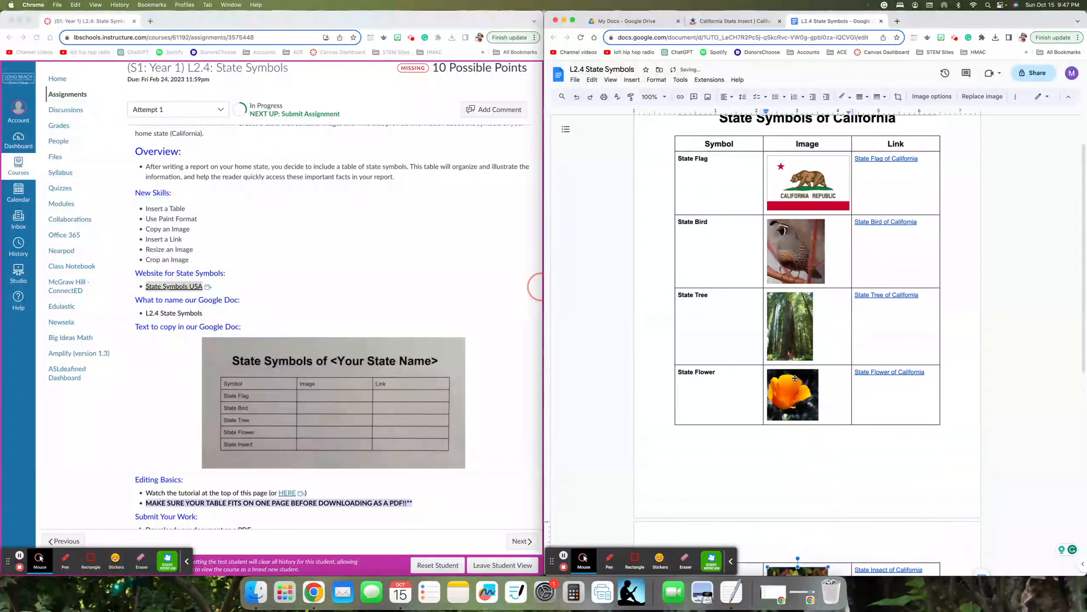
Step: Shrink the quail and flag images proportionally to about four fifths of their size so the whole table fits on one page
{"action": "left_click", "coordinate": [772, 265]}
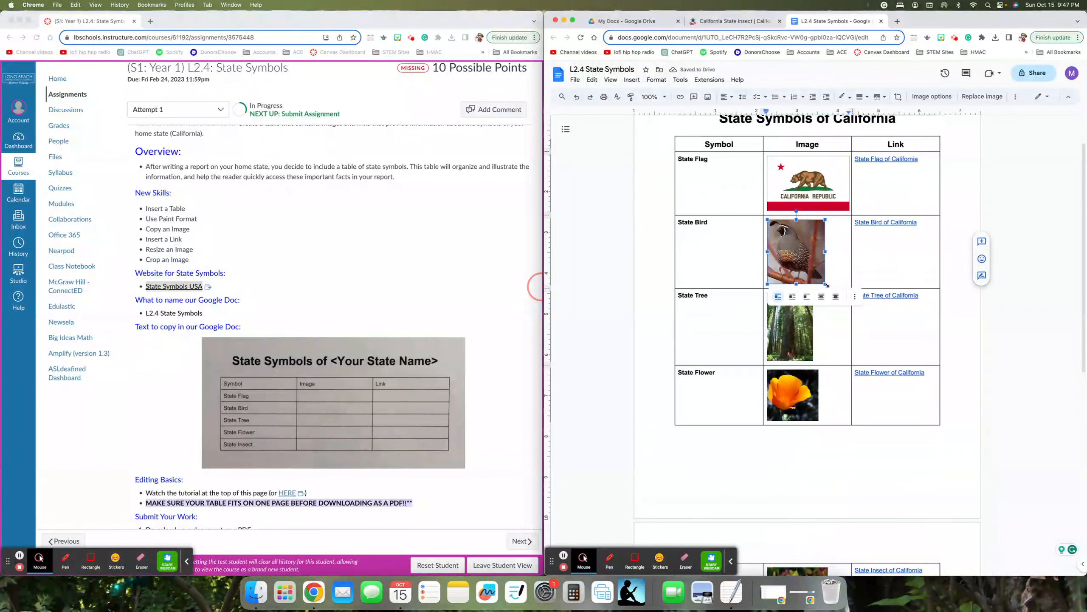
{"action": "left_click_drag", "start_coordinate": [826, 285], "coordinate": [834, 252]}
{"action": "scroll", "coordinate": [814, 270], "scroll_direction": "up", "scroll_amount": 2}
{"action": "left_click", "coordinate": [832, 253]}
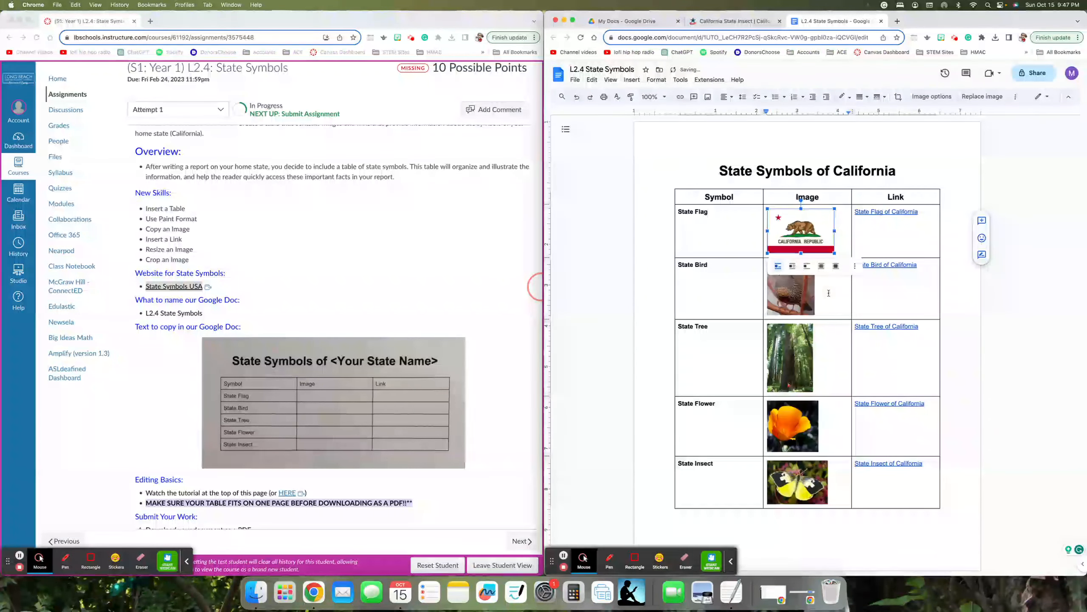
{"action": "left_click", "coordinate": [829, 293]}
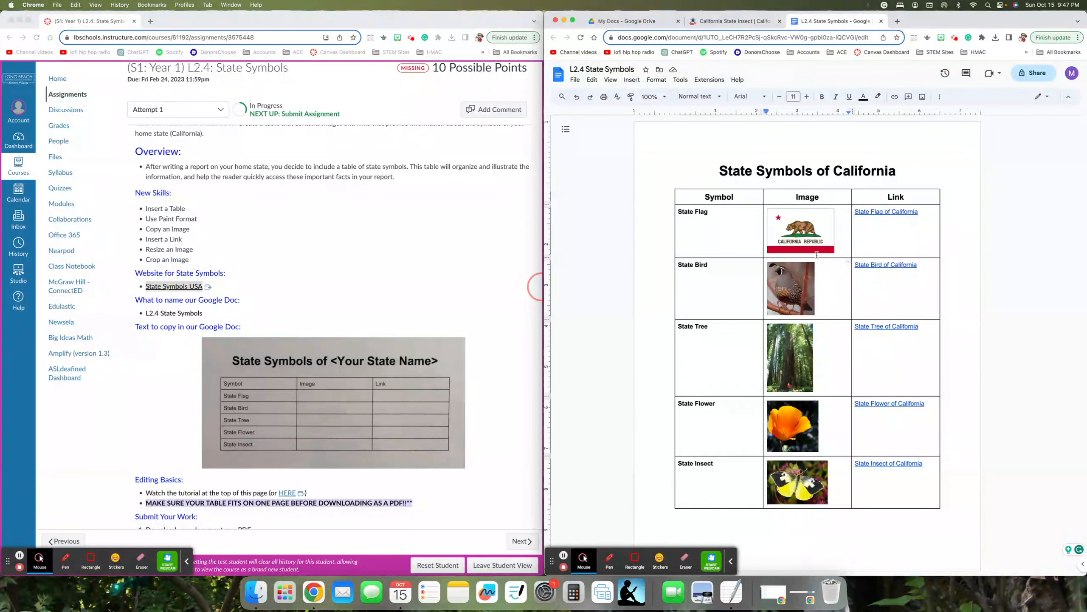
Step: Center the State Flag and State Bird images horizontally within their cells of the Image column
{"action": "left_click", "coordinate": [838, 490]}
{"action": "left_click_drag", "start_coordinate": [838, 491], "coordinate": [811, 253]}
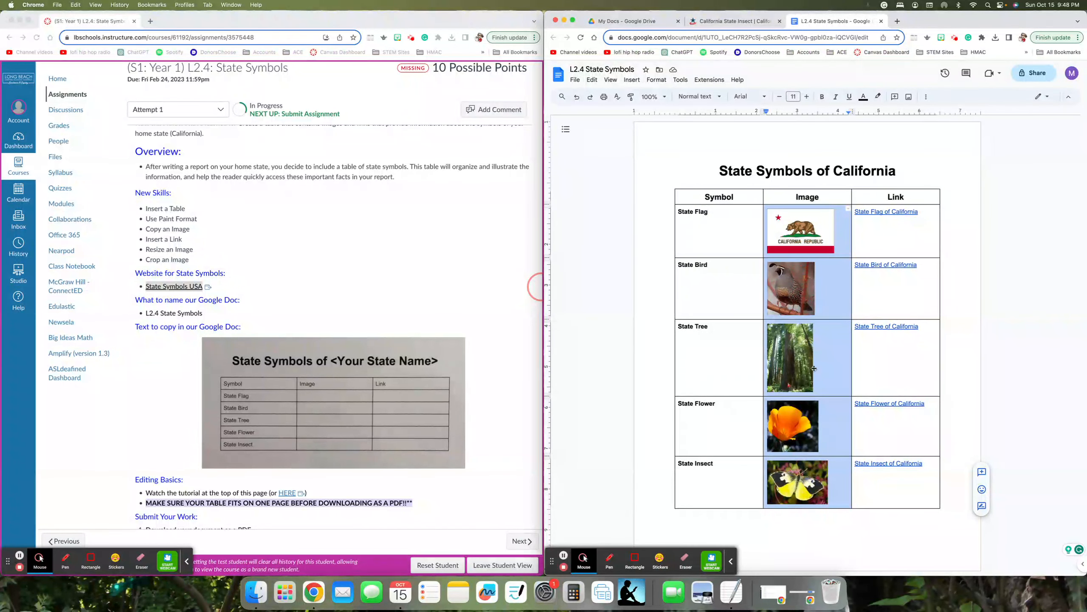
{"action": "left_click", "coordinate": [837, 250]}
{"action": "left_click", "coordinate": [813, 241]}
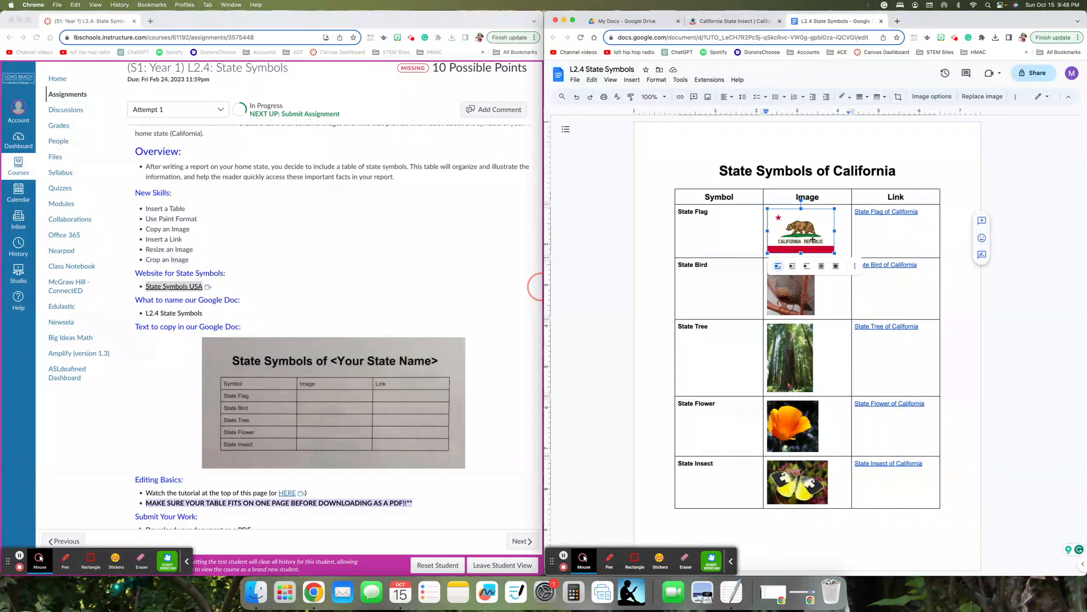
{"action": "left_click", "coordinate": [837, 238]}
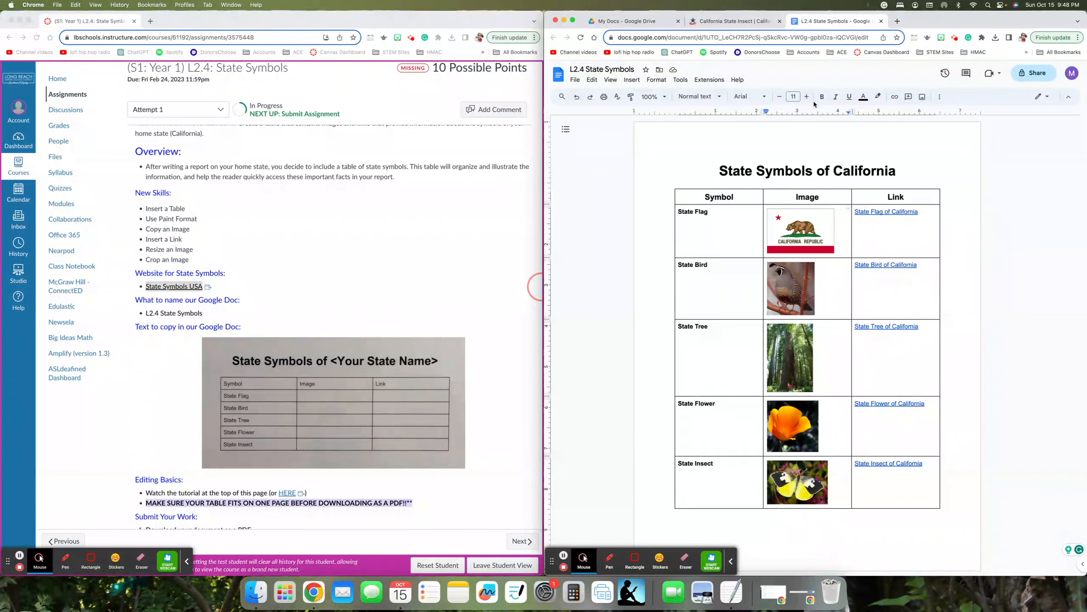
{"action": "left_click", "coordinate": [937, 99]}
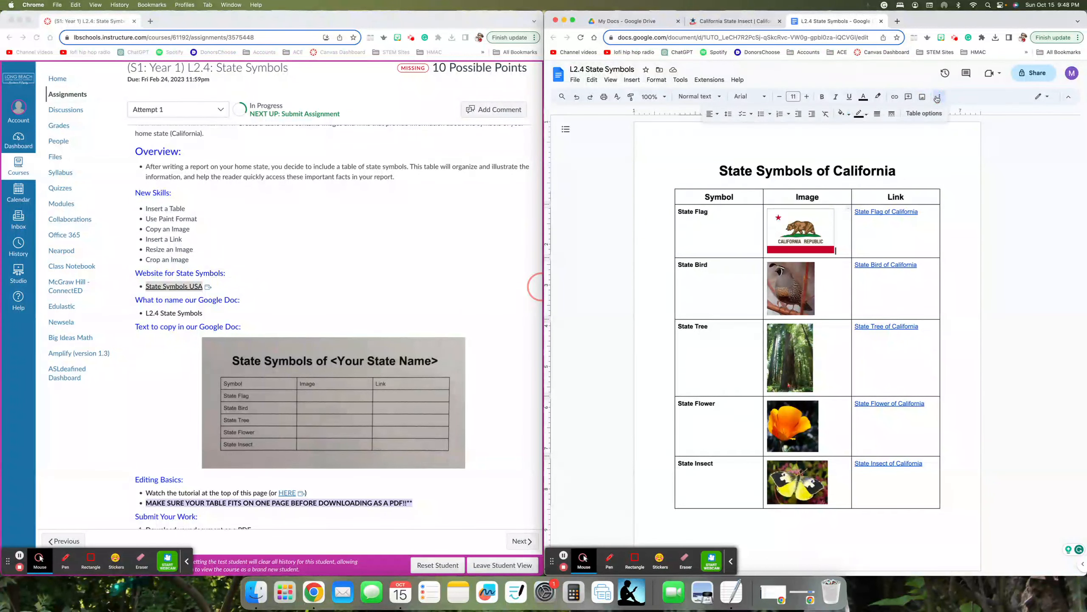
{"action": "left_click", "coordinate": [712, 113]}
{"action": "left_click", "coordinate": [725, 130]}
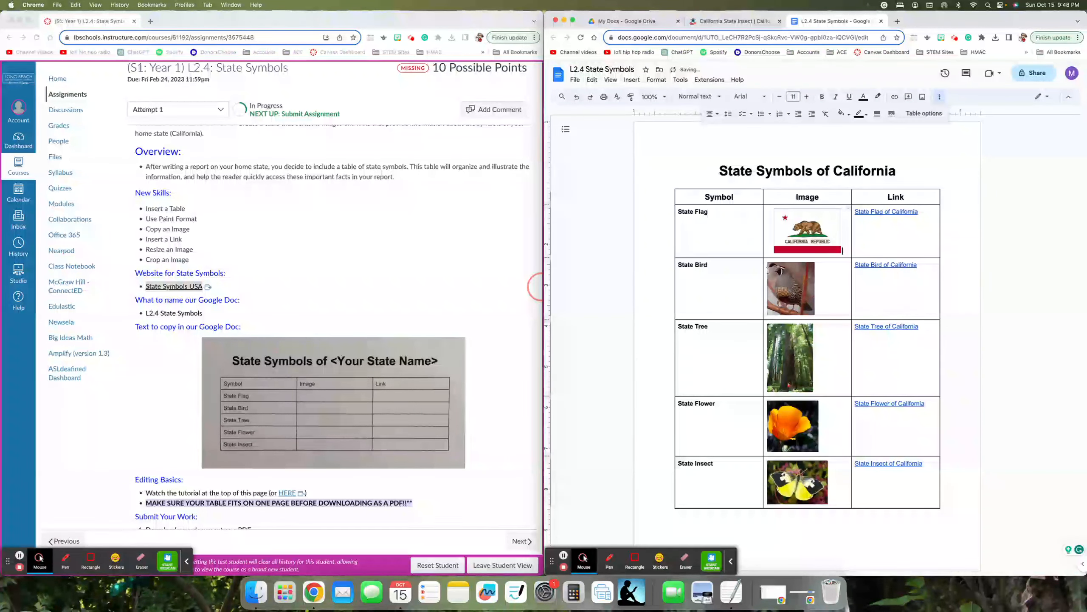
{"action": "left_click", "coordinate": [830, 286]}
{"action": "left_click", "coordinate": [712, 113]}
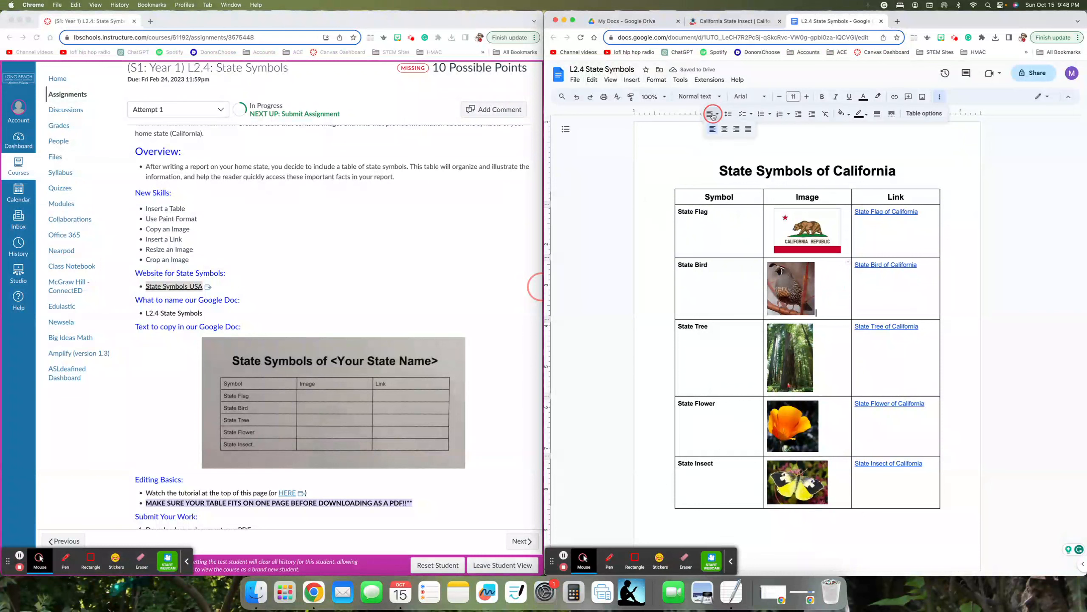
{"action": "left_click", "coordinate": [725, 130]}
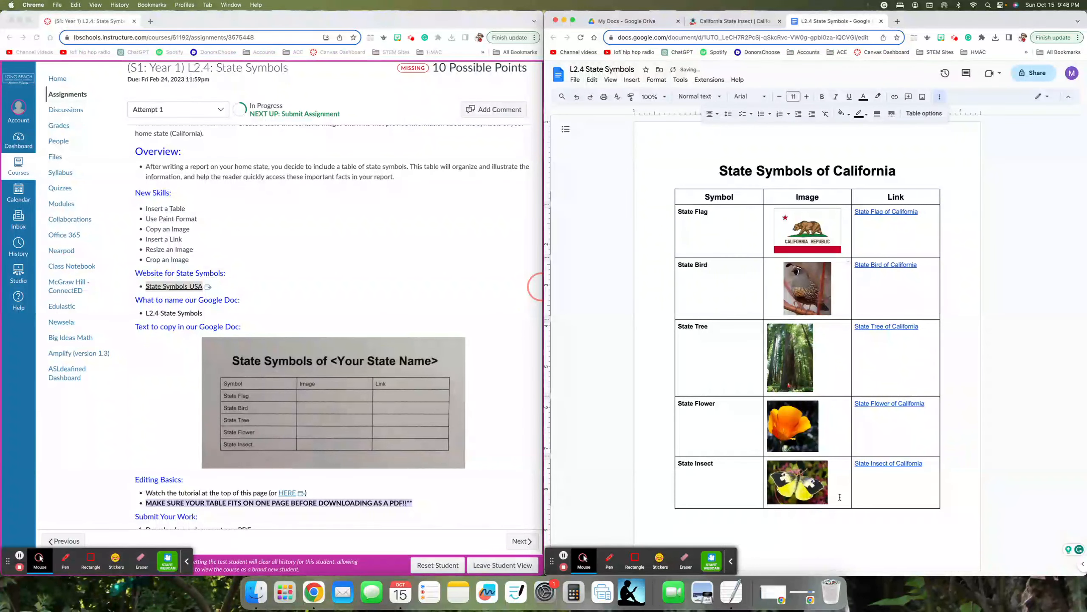
Step: Center the State Tree, State Flower and State Insect images together within their cells of the Image column
{"action": "left_click_drag", "start_coordinate": [839, 495], "coordinate": [821, 384]}
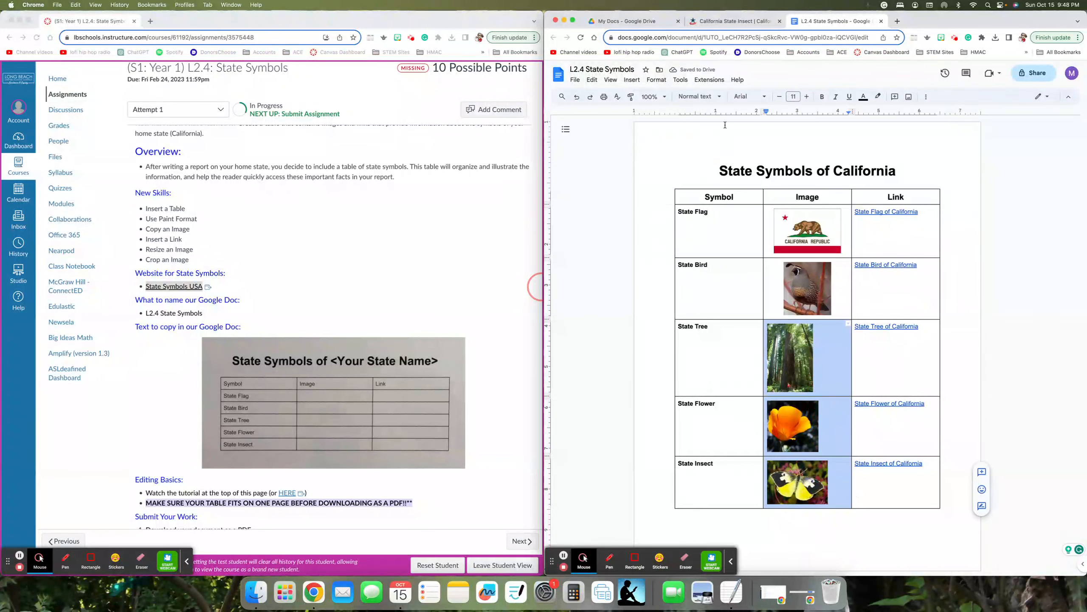
{"action": "left_click", "coordinate": [926, 96]}
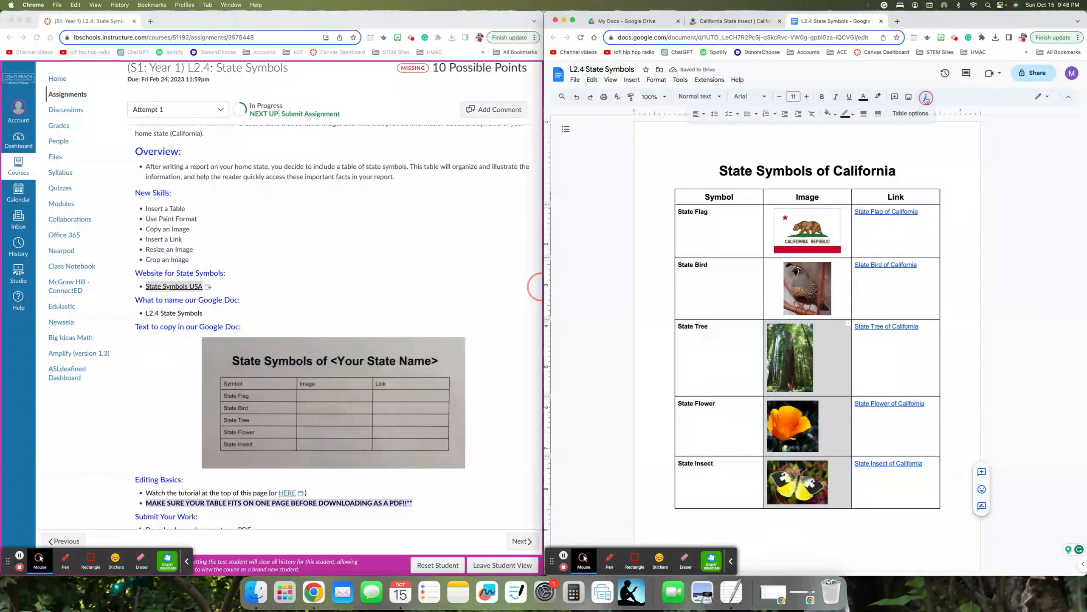
{"action": "left_click", "coordinate": [698, 113]}
{"action": "left_click", "coordinate": [706, 130]}
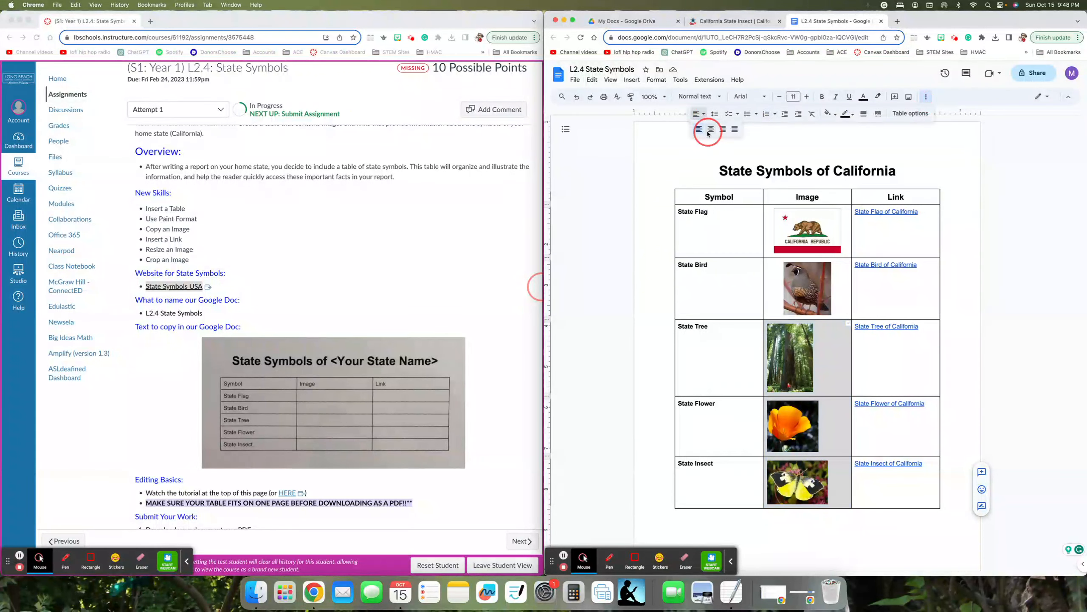
{"action": "left_click", "coordinate": [959, 290]}
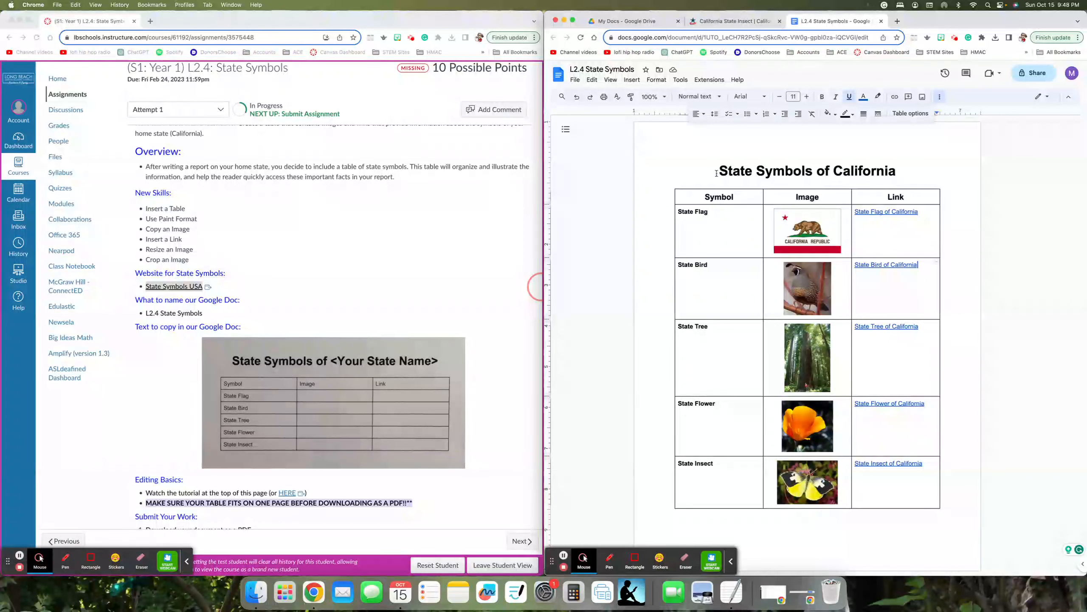
Step: Check the font size and bold formatting of the title, the header row and the symbol names
{"action": "left_click_drag", "start_coordinate": [717, 172], "coordinate": [902, 171]}
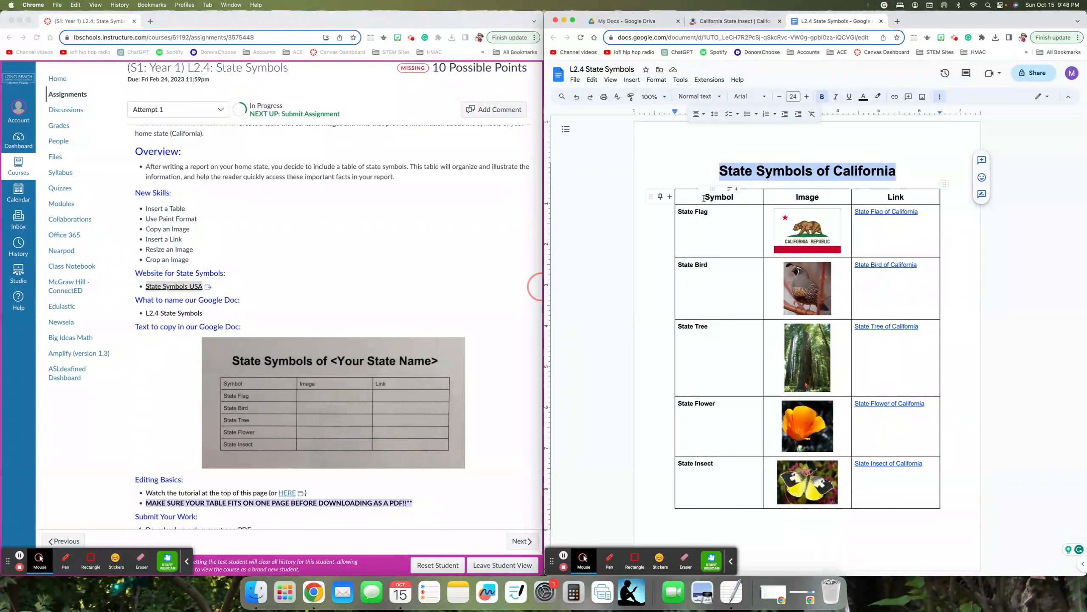
{"action": "left_click_drag", "start_coordinate": [704, 198], "coordinate": [863, 199]}
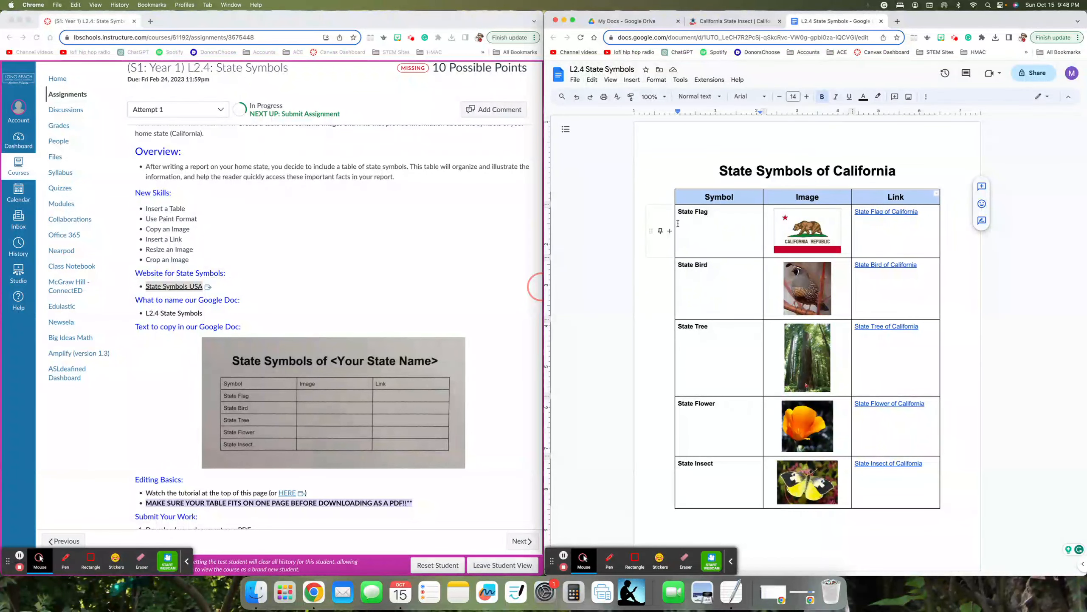
{"action": "left_click_drag", "start_coordinate": [677, 211], "coordinate": [724, 473]}
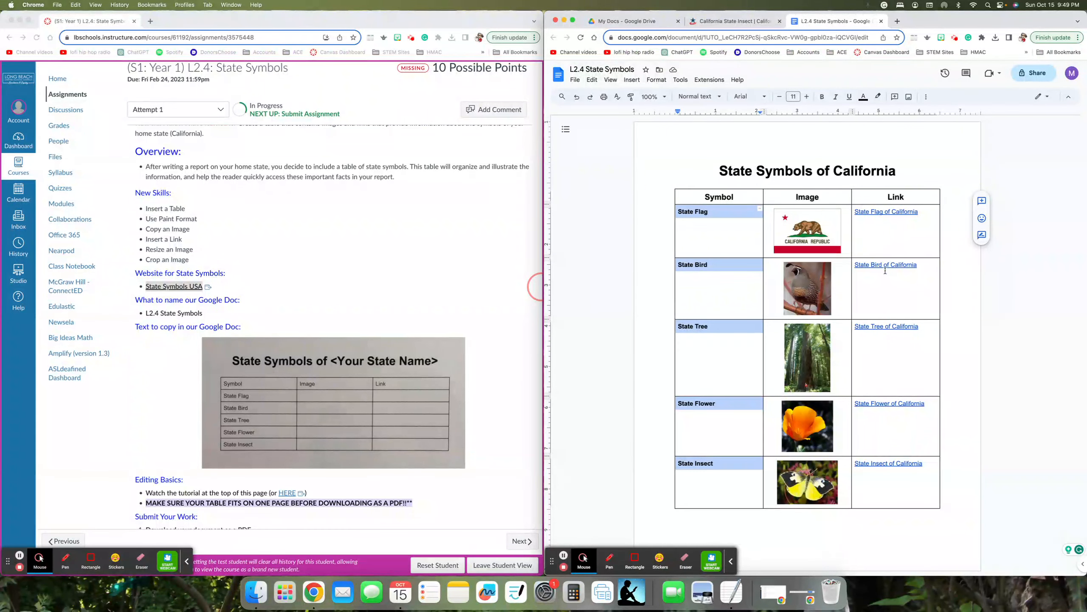
{"action": "left_click", "coordinate": [679, 161]}
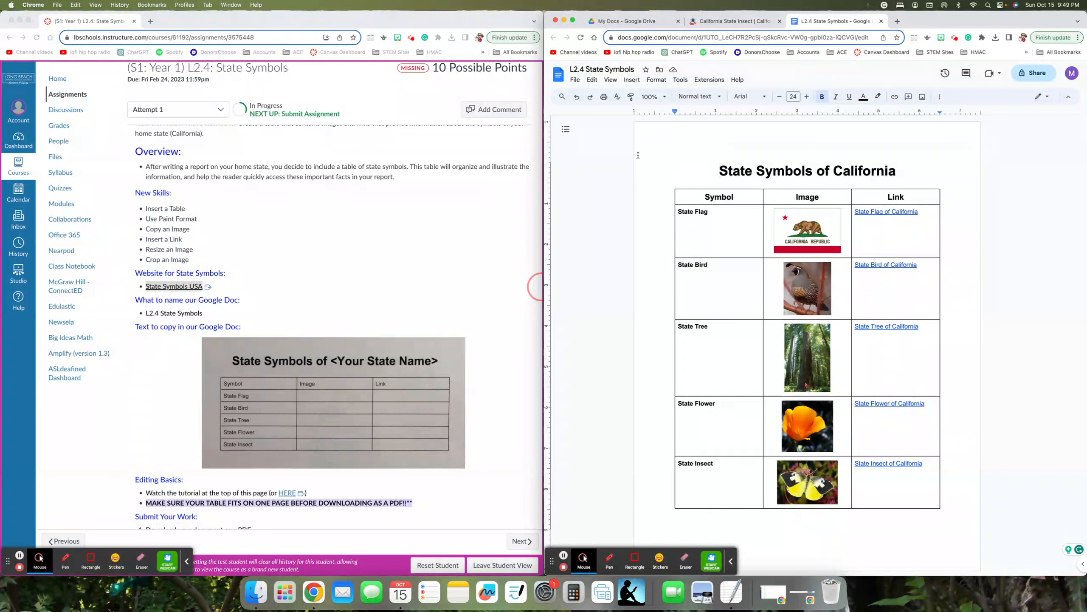
Step: Download the L2.4 State Symbols document as a PDF
{"action": "left_click", "coordinate": [575, 80]}
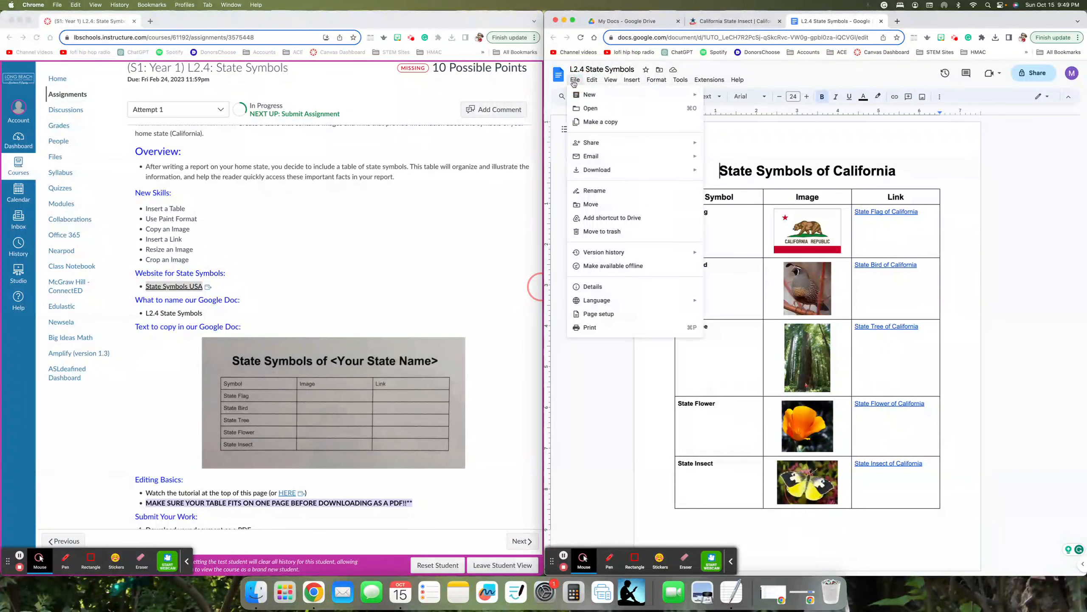
{"action": "mouse_move", "coordinate": [674, 173]}
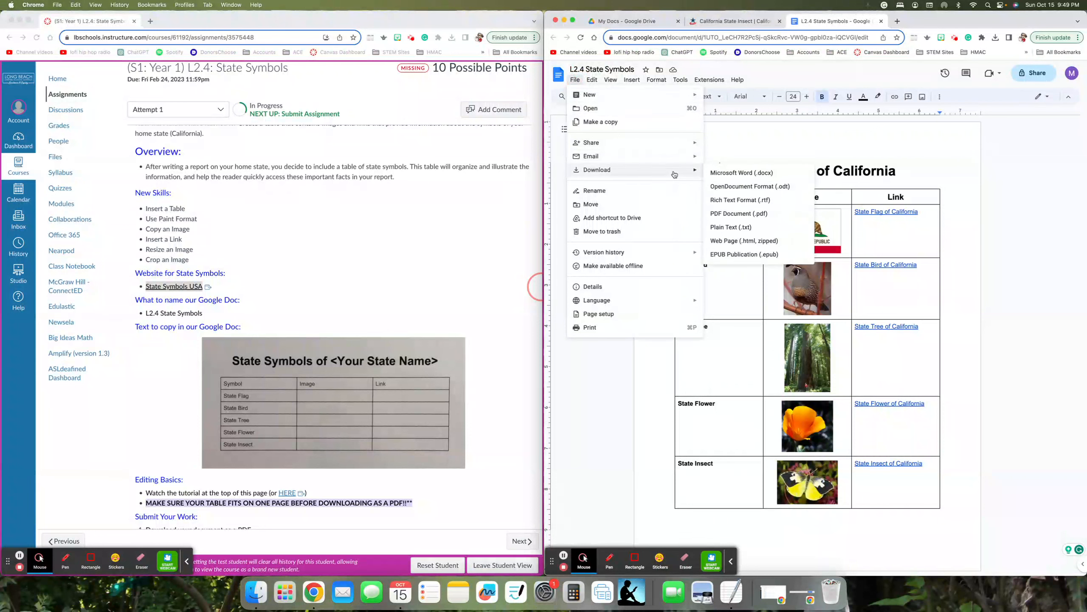
{"action": "left_click", "coordinate": [736, 215]}
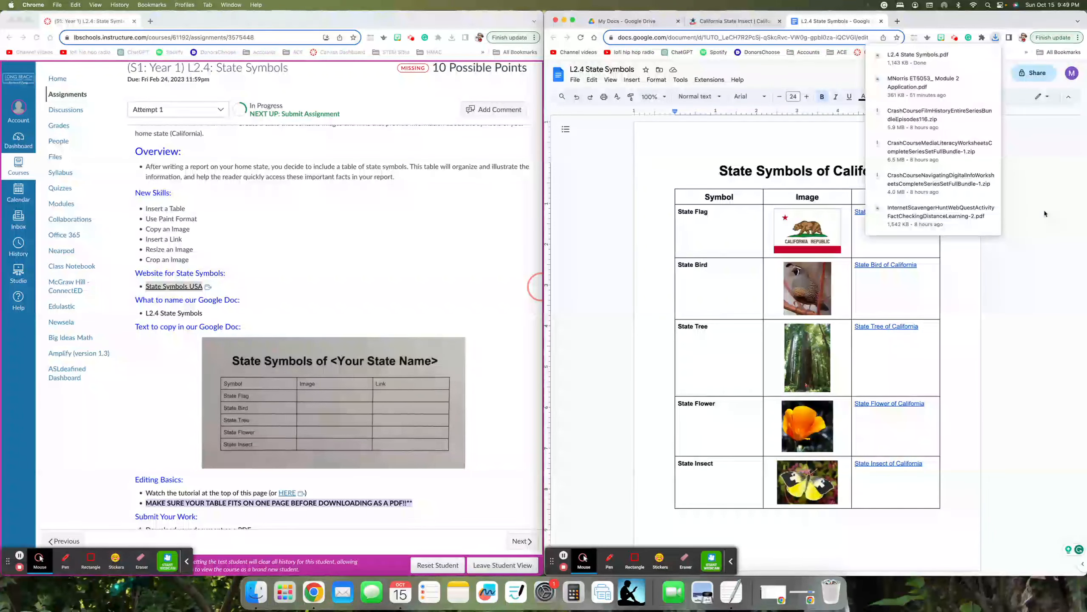
Step: Narrow the document's browser window enough to uncover L2.4 State Symbols.pdf on the desktop
{"action": "left_click_drag", "start_coordinate": [1085, 203], "coordinate": [1044, 202]}
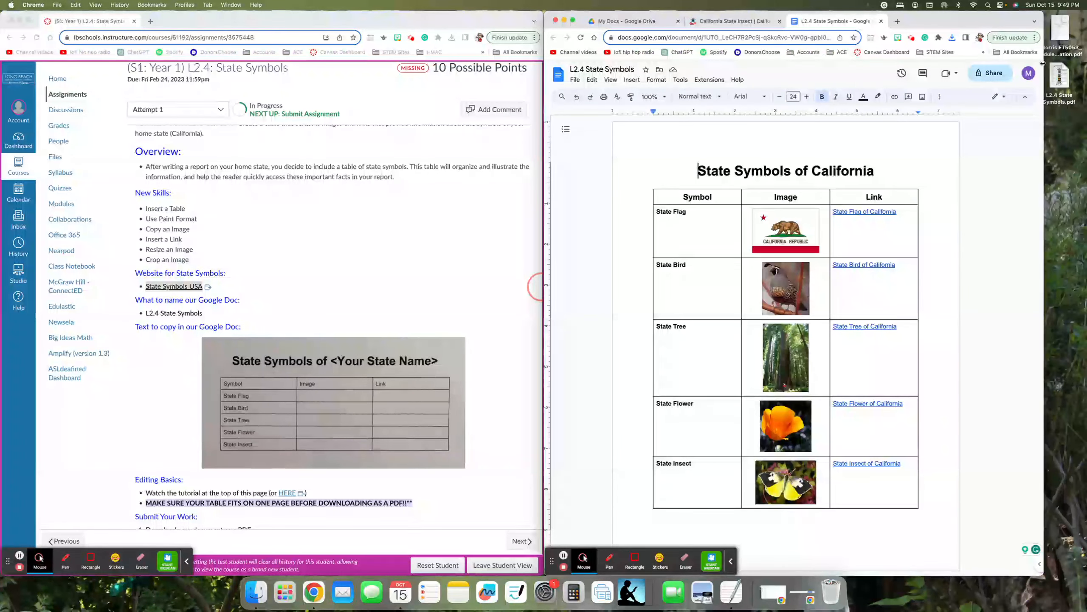
{"action": "left_click_drag", "start_coordinate": [1045, 62], "coordinate": [992, 63]}
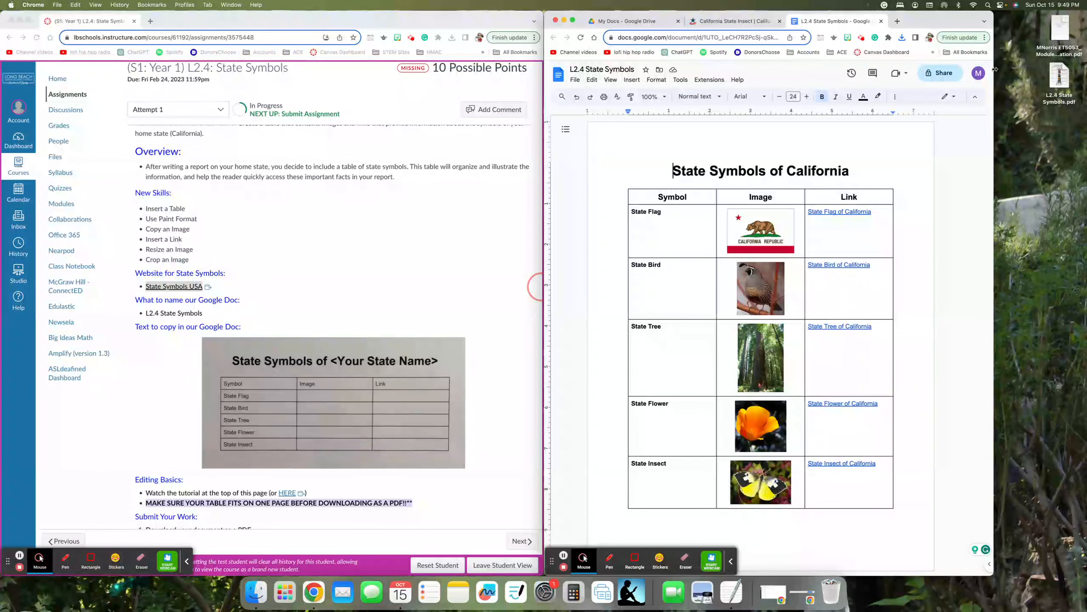
{"action": "left_click_drag", "start_coordinate": [994, 71], "coordinate": [1046, 74]}
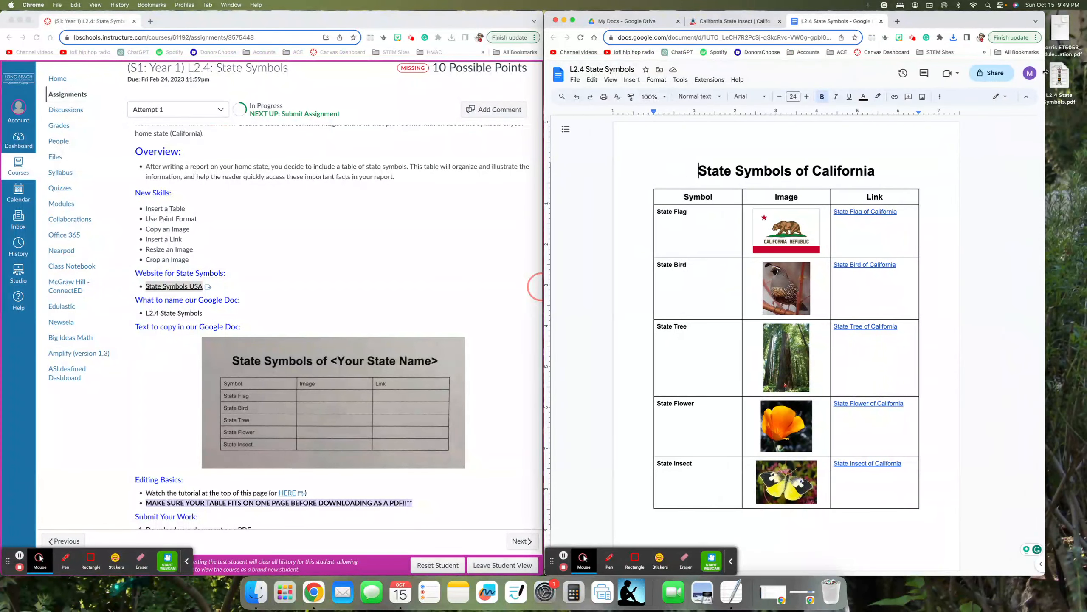
Step: Upload L2.4 State Symbols.pdf from the desktop to the Google folder inside 2023 Files in Google Drive
{"action": "left_click", "coordinate": [627, 21]}
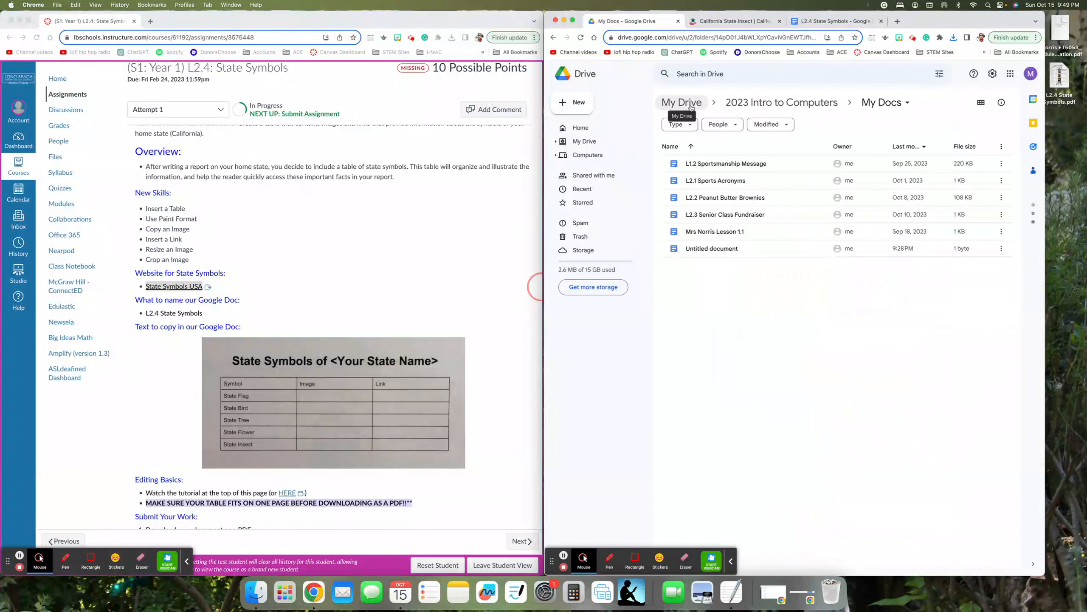
{"action": "left_click", "coordinate": [744, 108]}
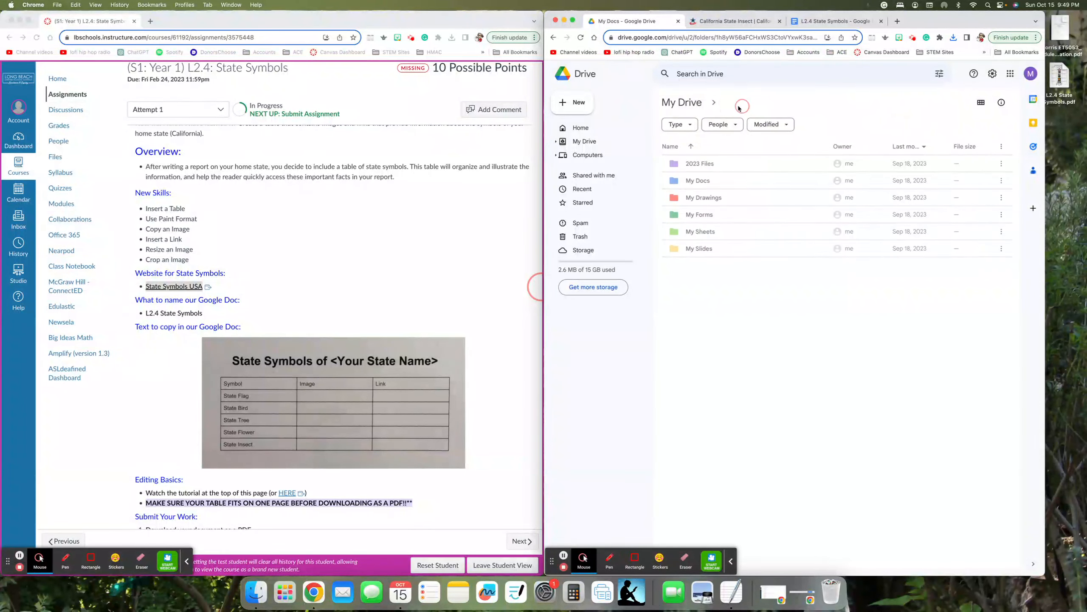
{"action": "double_click", "coordinate": [711, 163]}
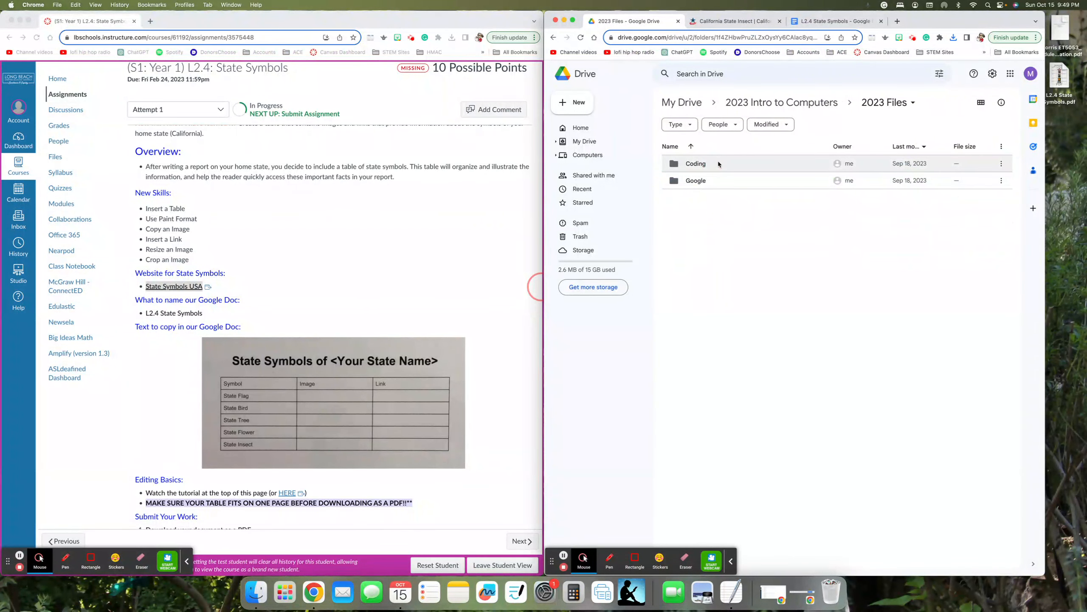
{"action": "double_click", "coordinate": [699, 181]}
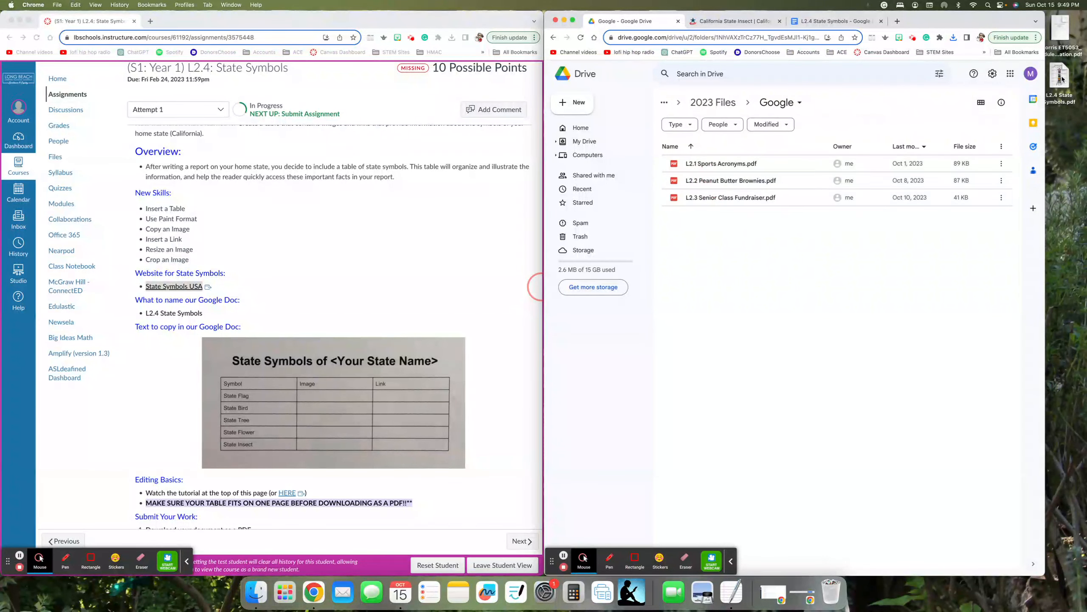
{"action": "left_click_drag", "start_coordinate": [1061, 79], "coordinate": [885, 289]}
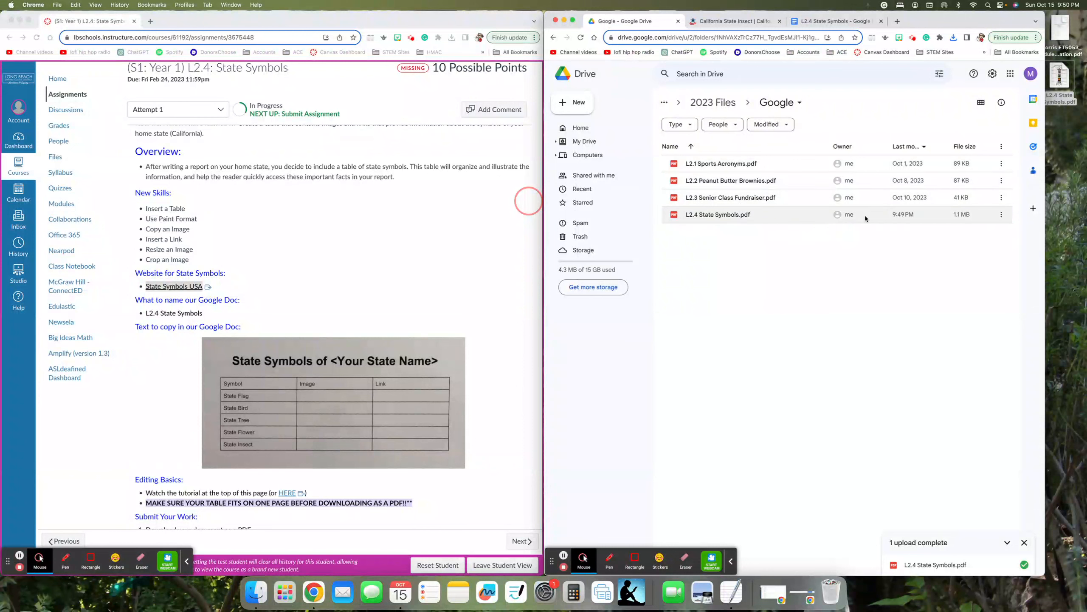
Step: Move the desktop copy of L2.4 State Symbols.pdf to the Trash and permanently empty the Trash
{"action": "left_click_drag", "start_coordinate": [1057, 86], "coordinate": [836, 601]}
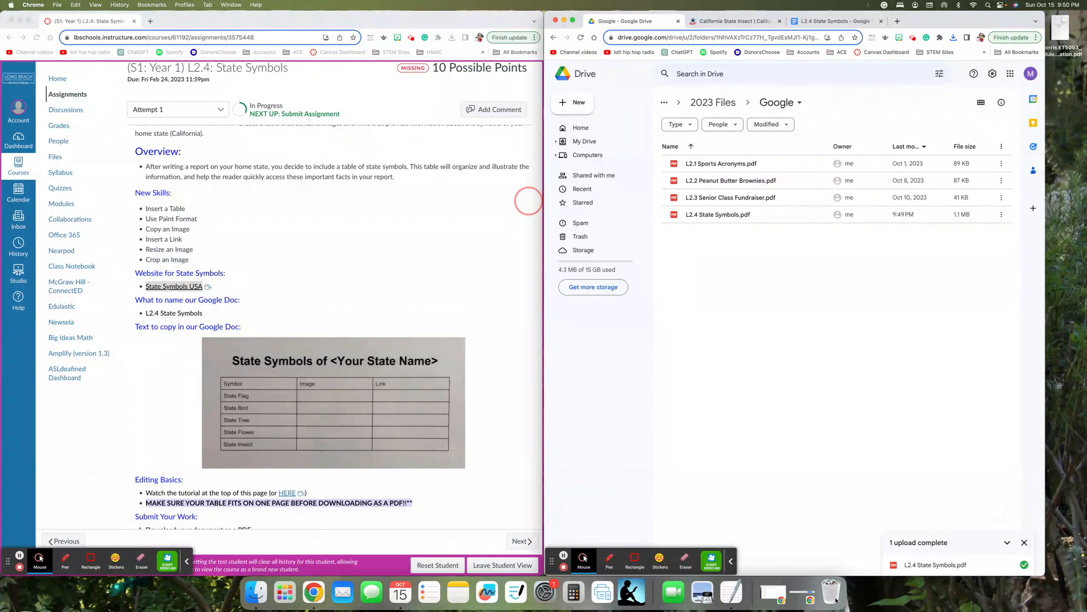
{"action": "right_click", "coordinate": [837, 601]}
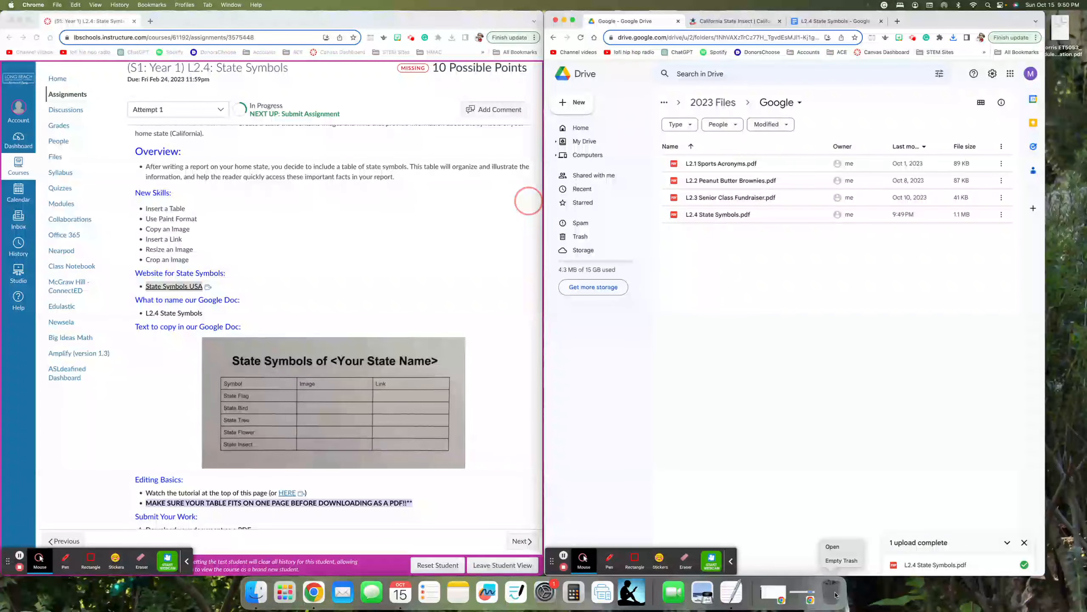
{"action": "left_click", "coordinate": [838, 561]}
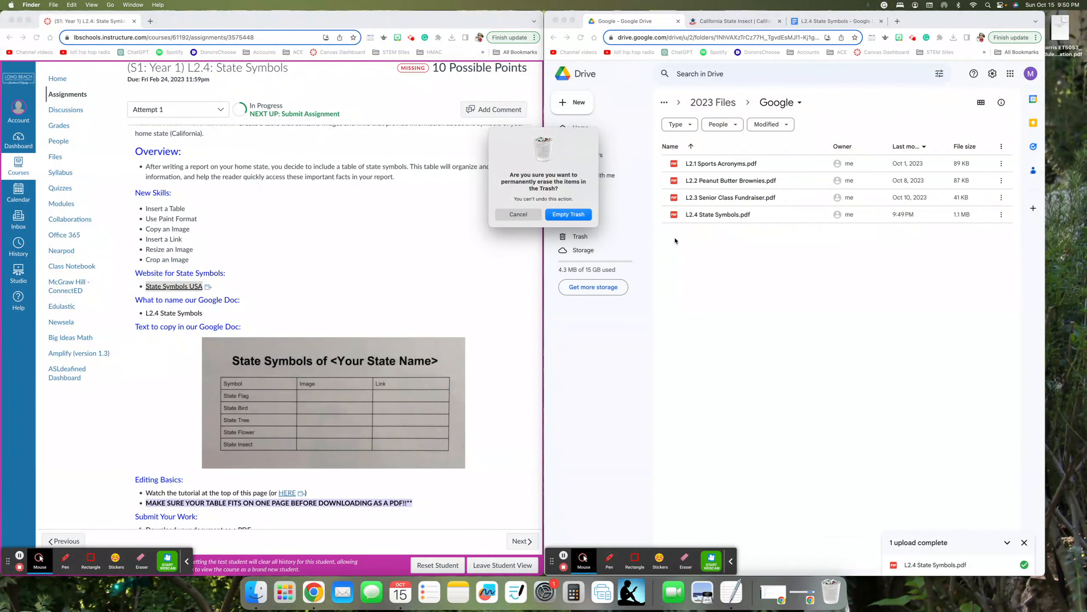
{"action": "left_click", "coordinate": [566, 213]}
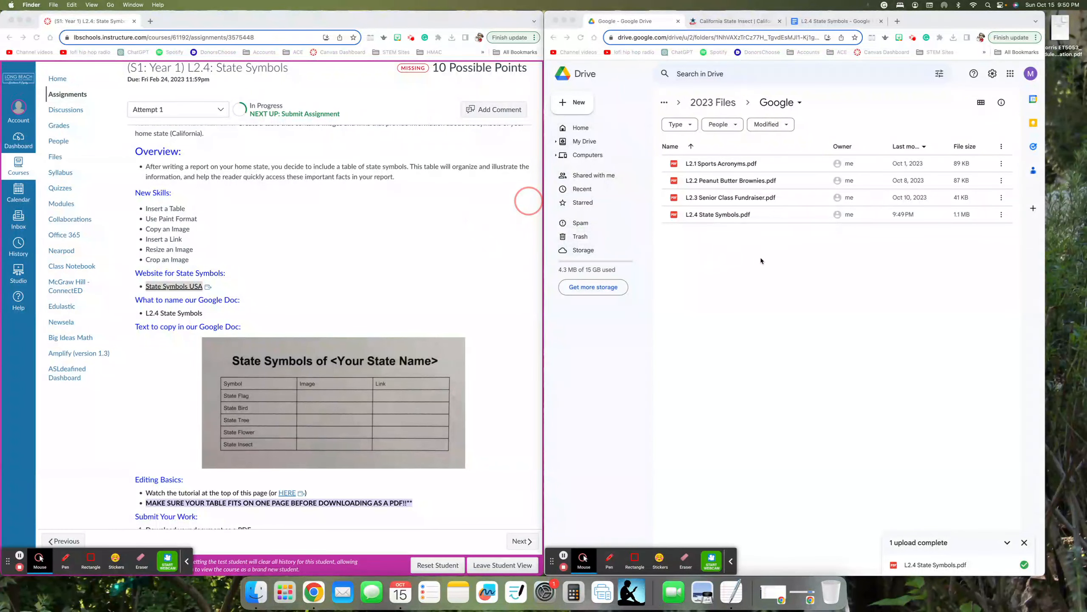